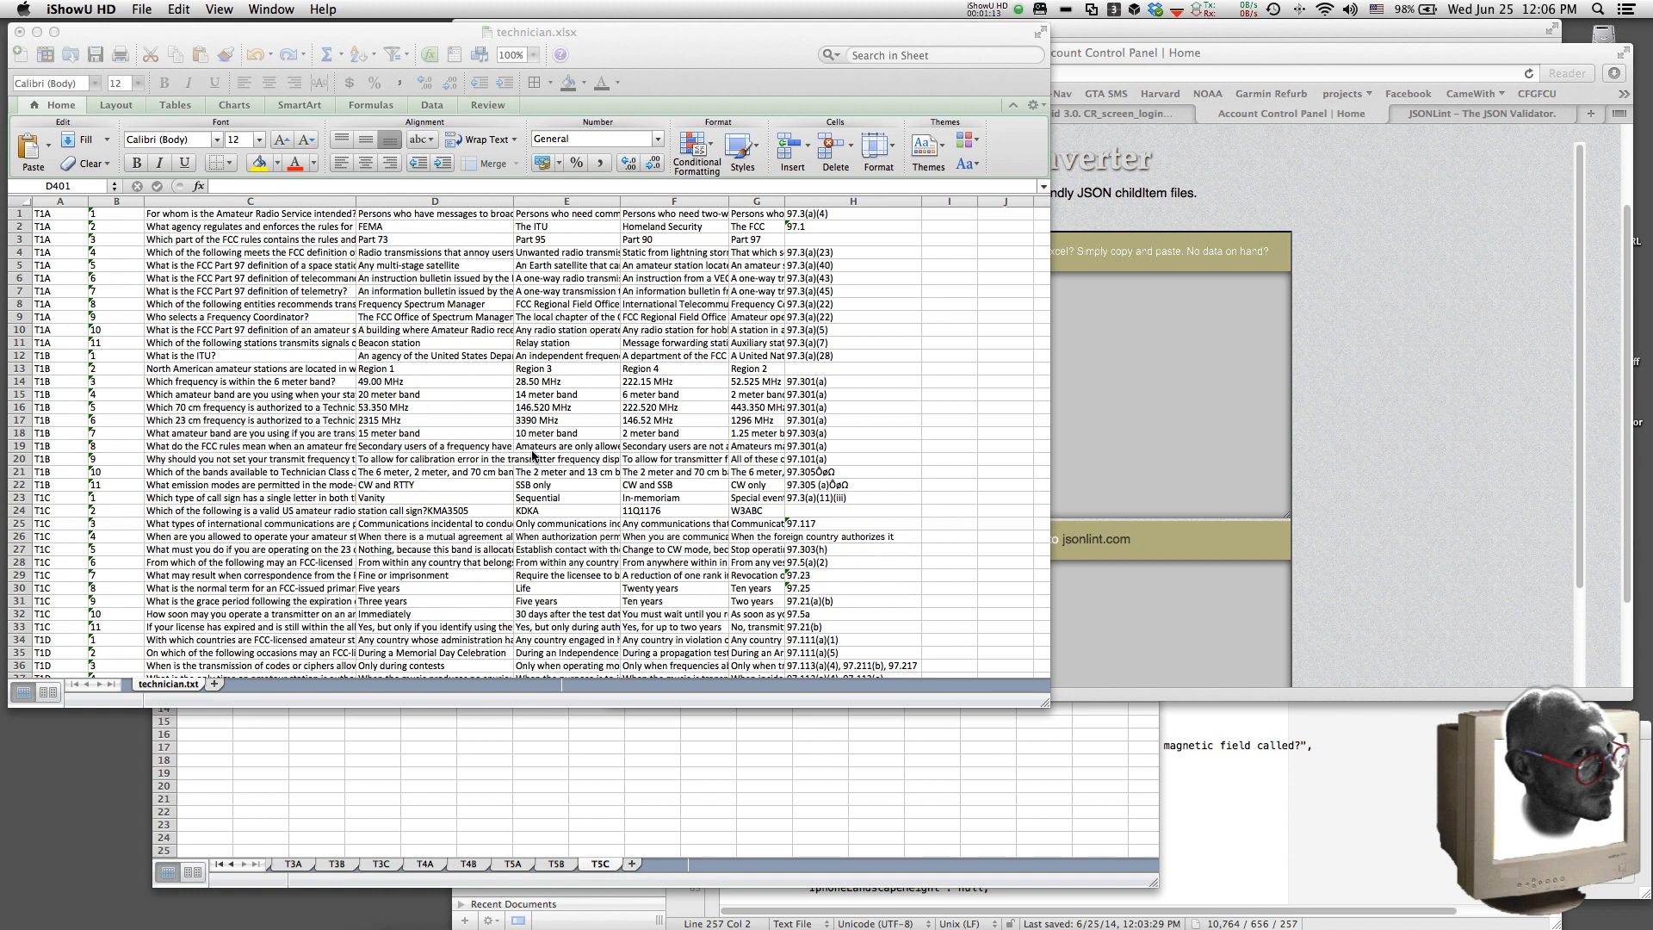
Step: Review the existing question sheets T3A, T3B, T3C, T4A and T5C in the Technician_Quiz_childItems.xlsx workbook
click(355, 735)
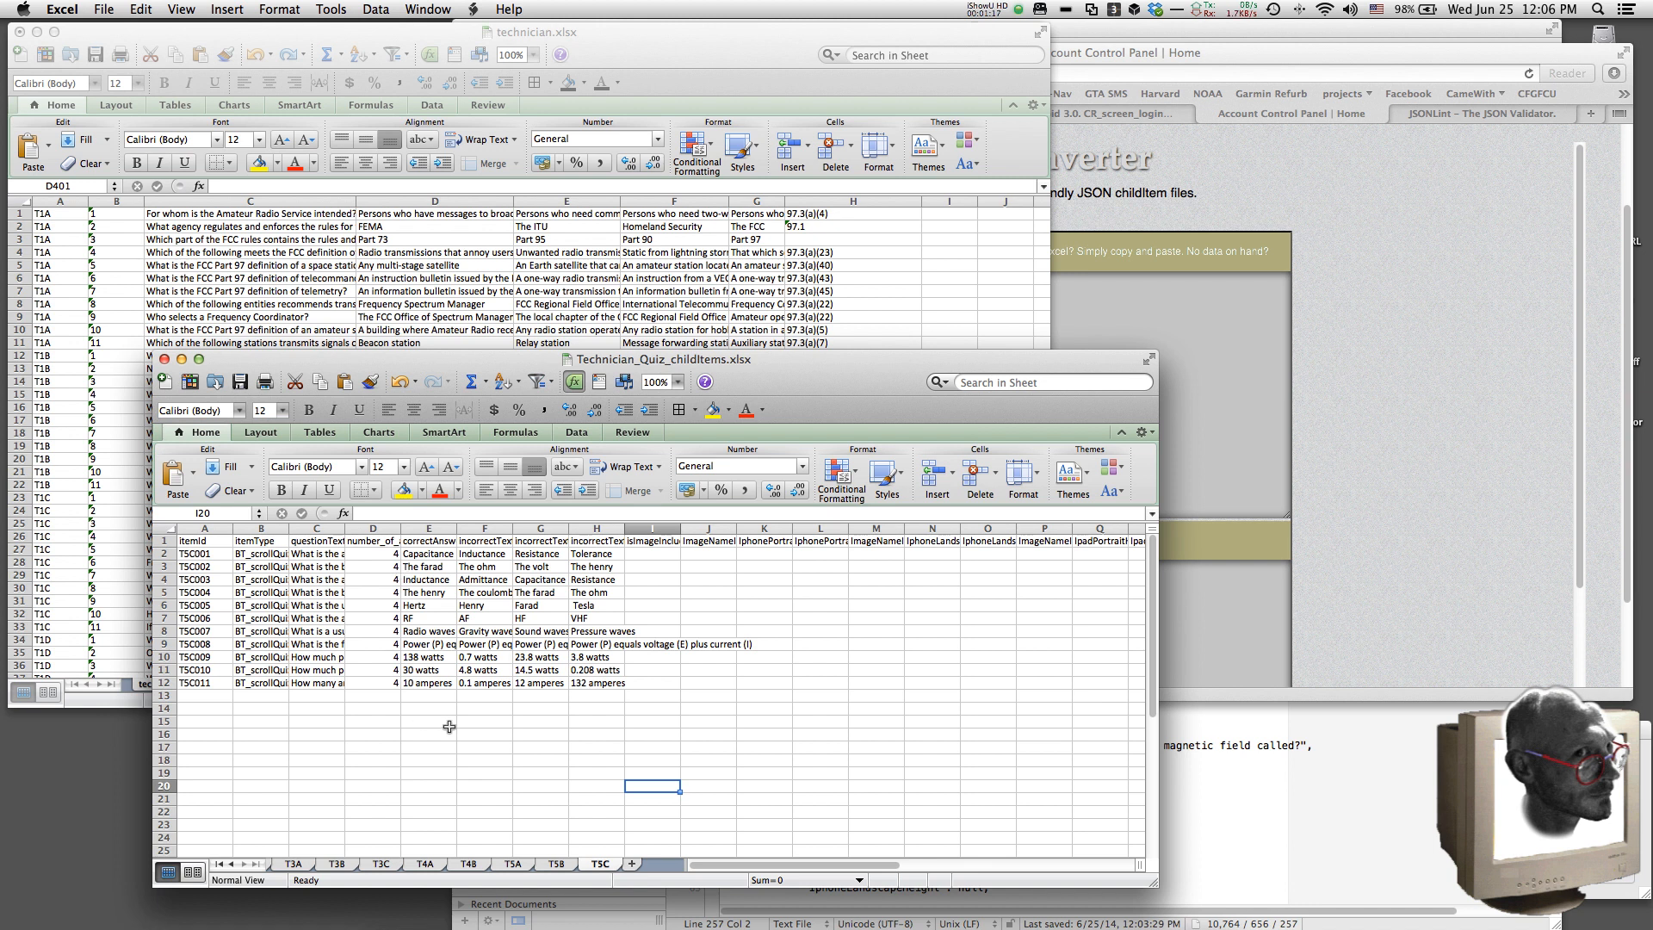
click(297, 852)
click(295, 865)
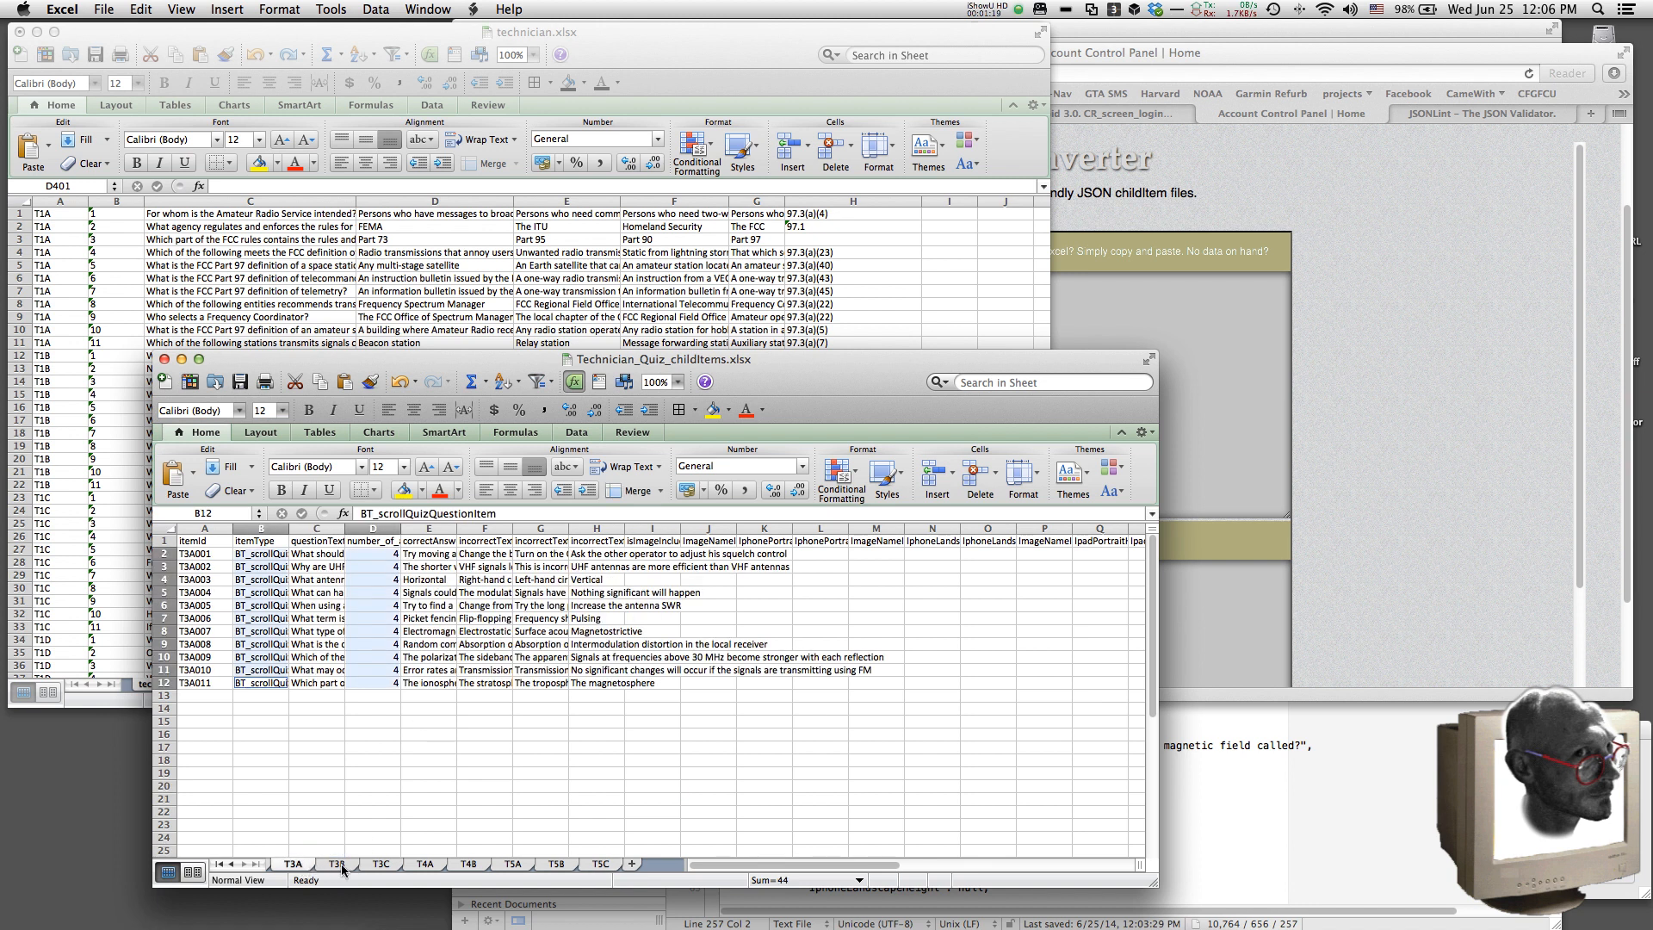
click(341, 864)
click(379, 864)
click(430, 866)
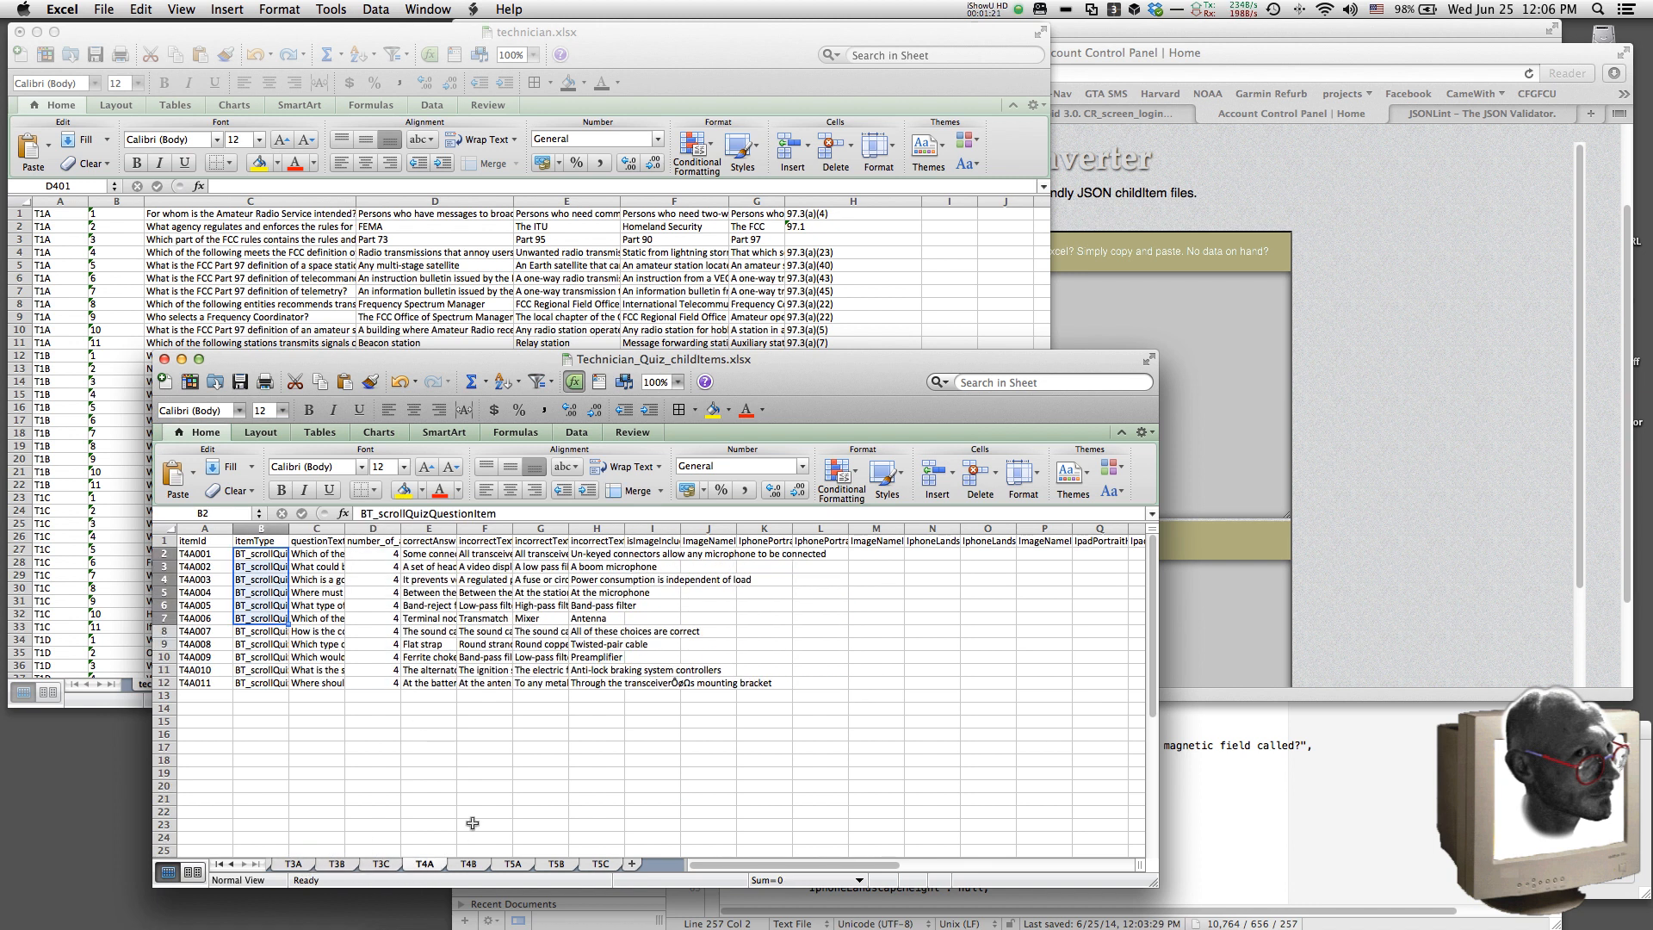
click(600, 865)
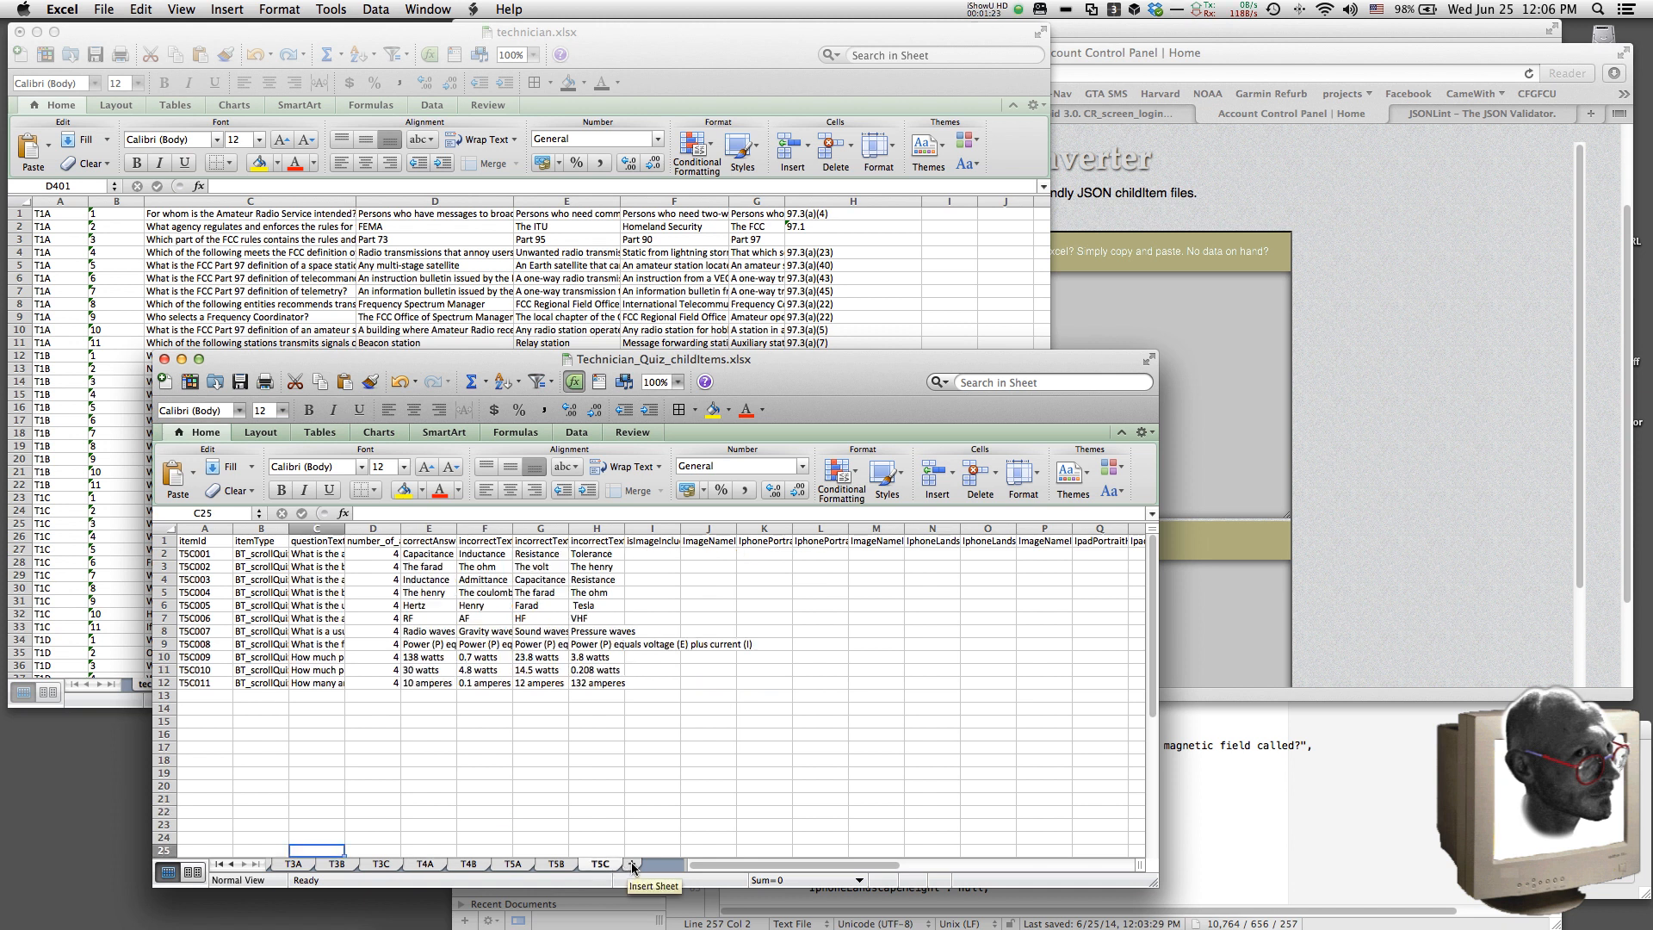
Step: Add a new sheet after T5C in the quiz workbook and name it T5D
click(632, 863)
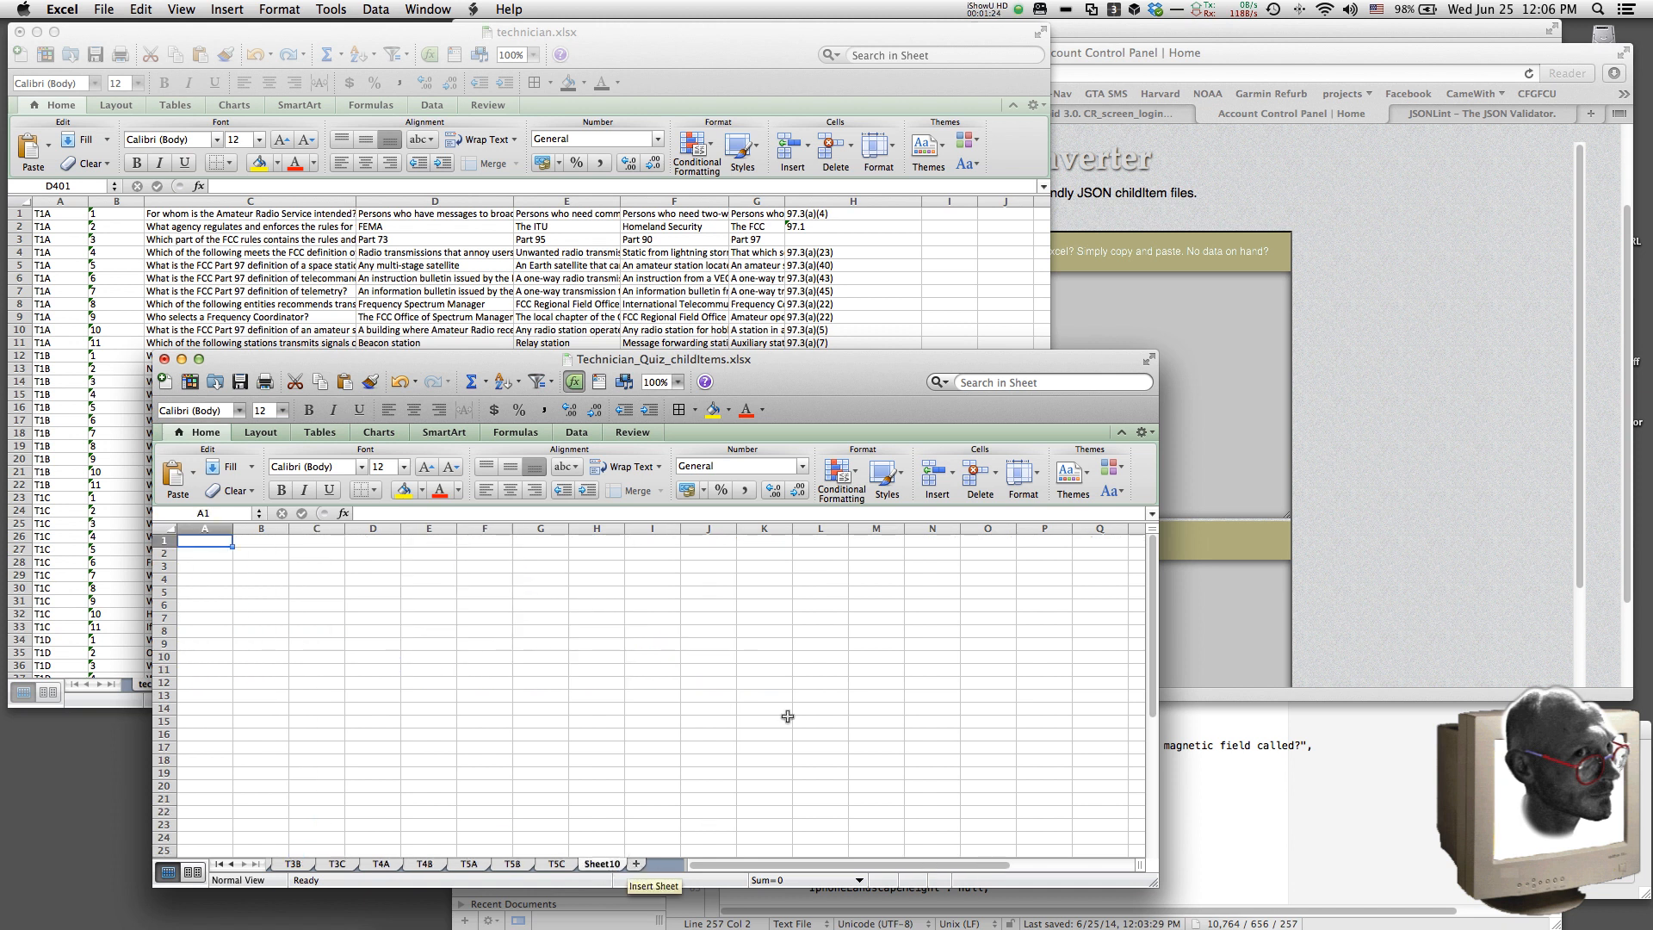
double_click(603, 864)
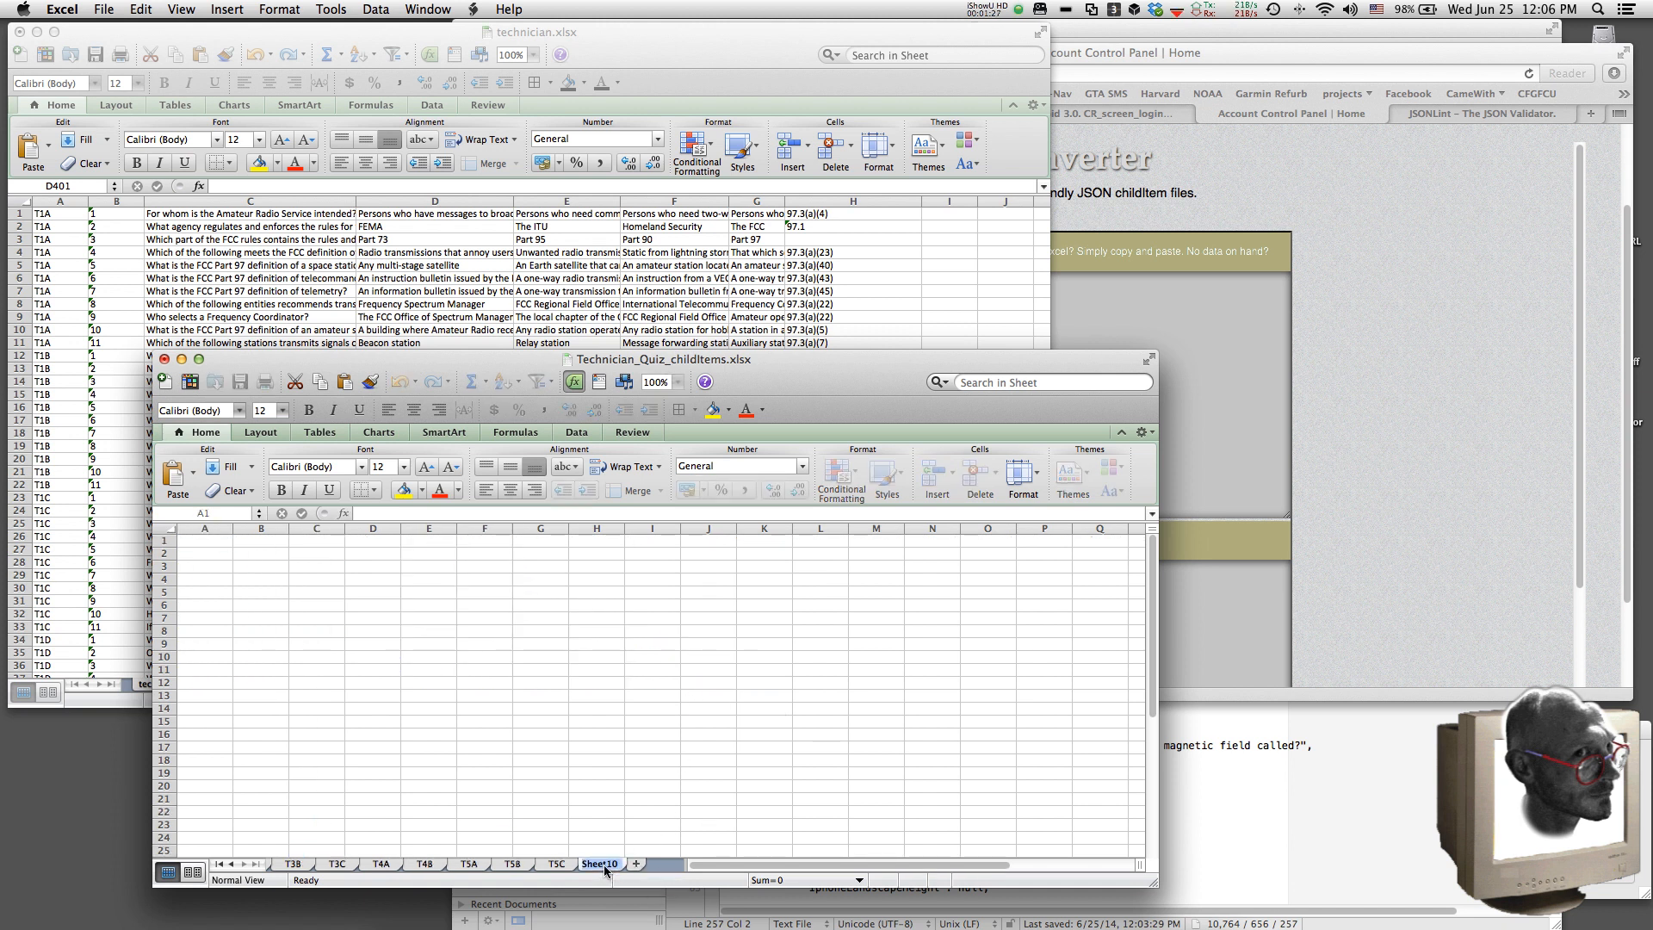
text(T5D)
key(Return)
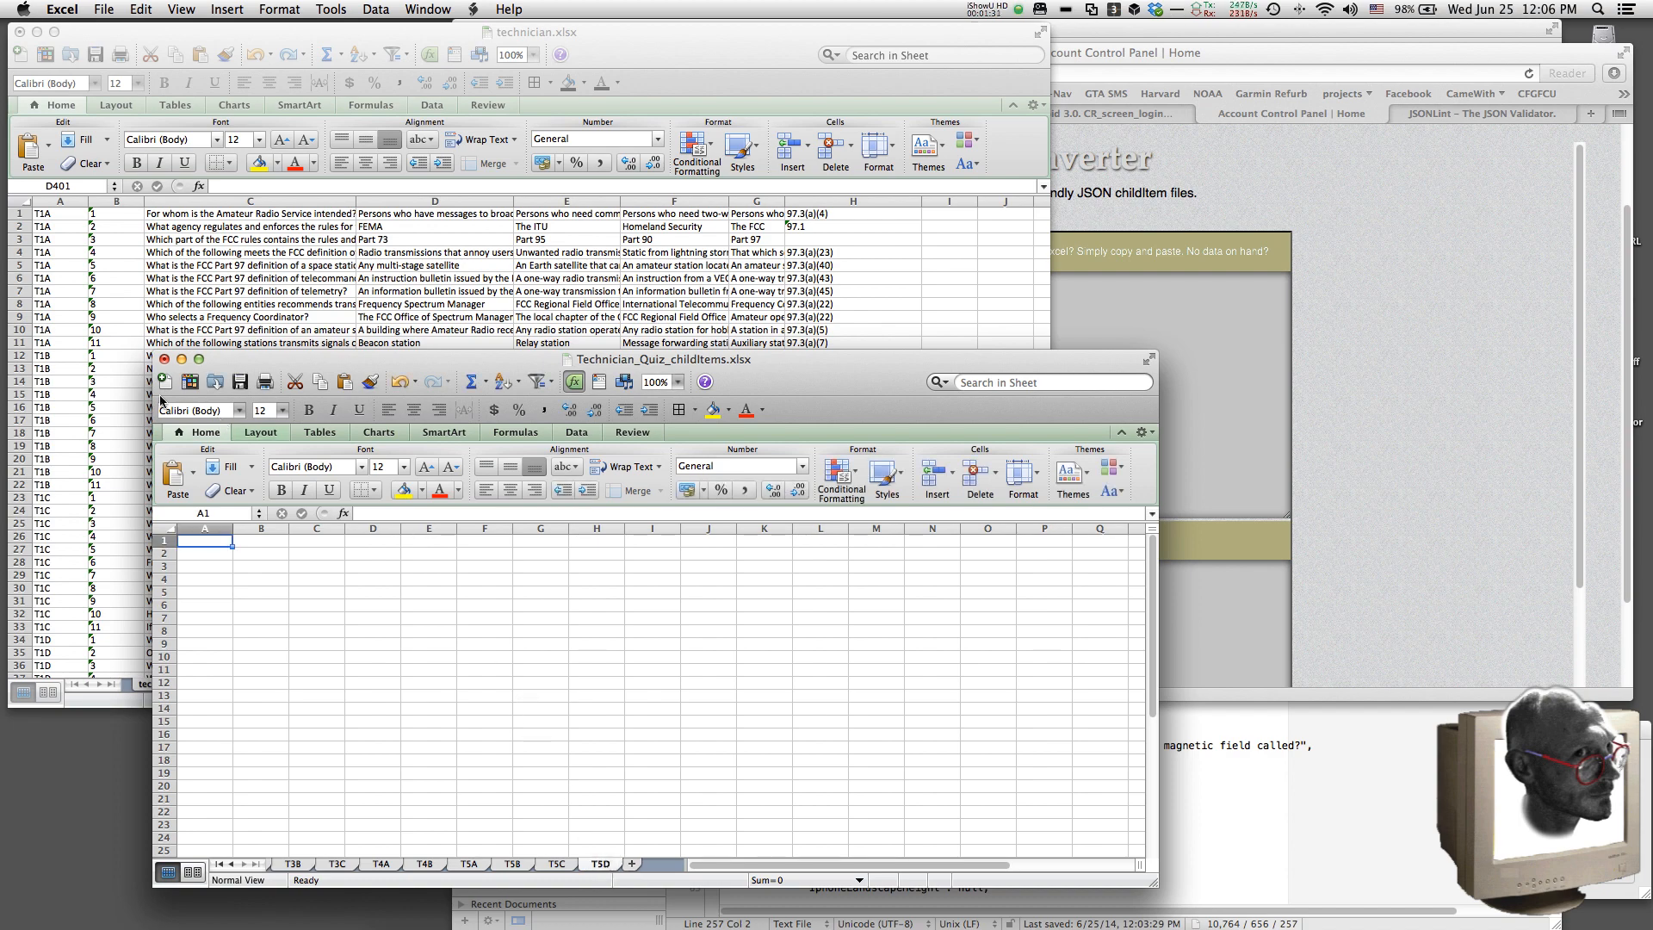
Step: Insert a blank row above the first question row in technician.xlsx
click(115, 396)
scroll(118, 445, down, 20)
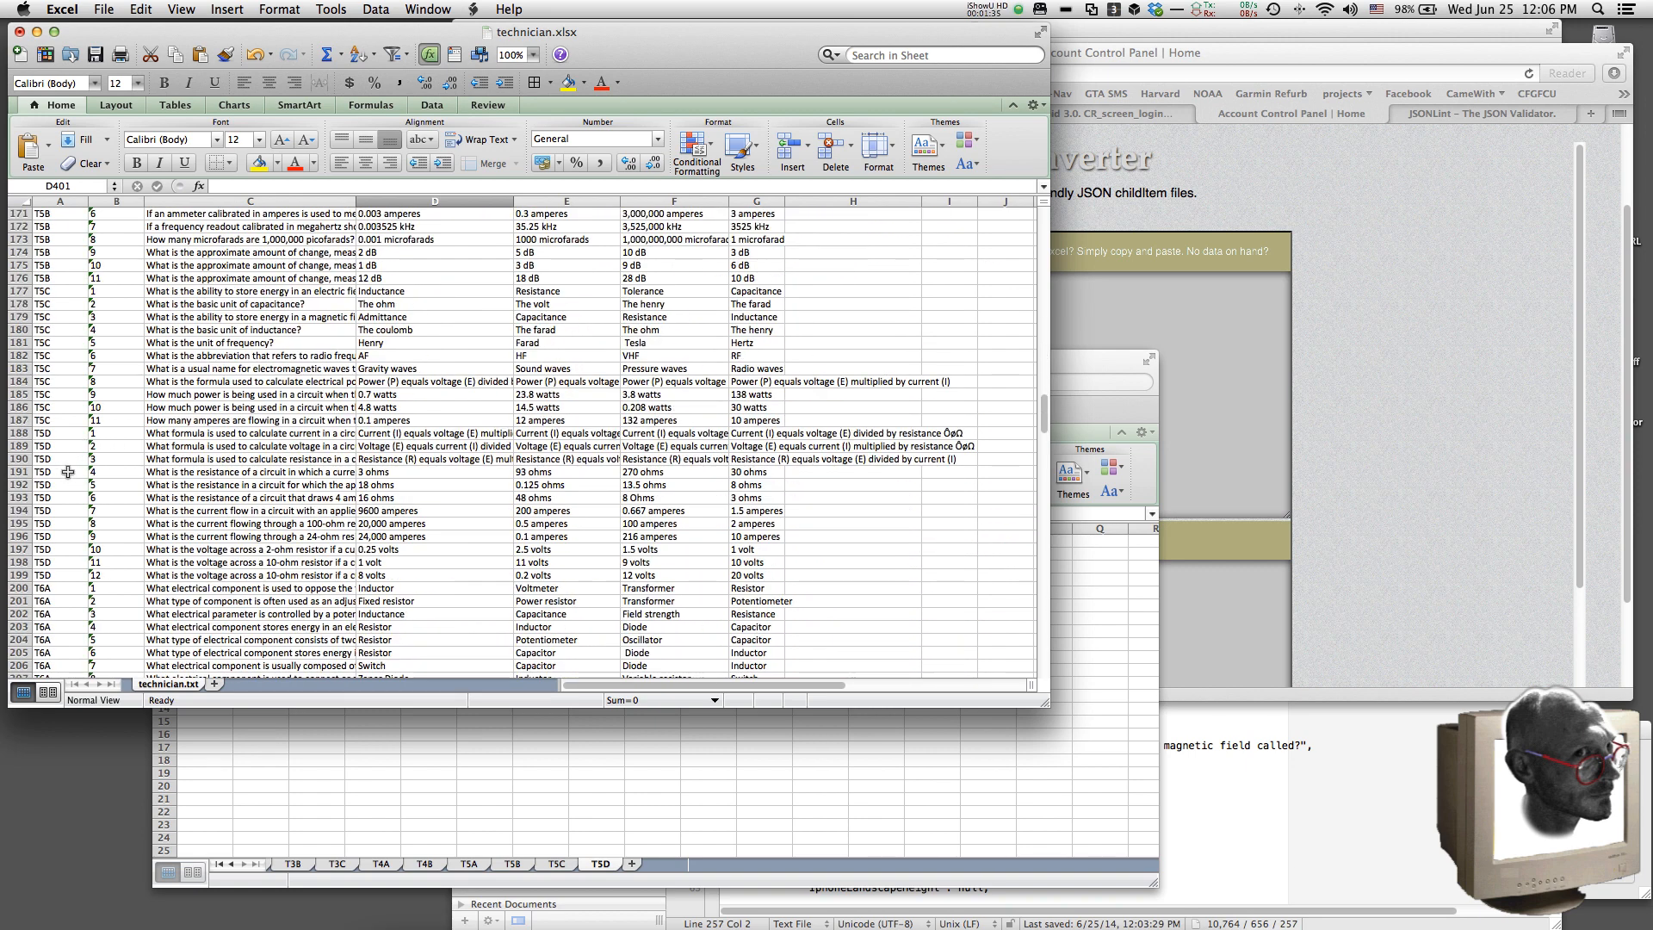
scroll(108, 493, up, 20)
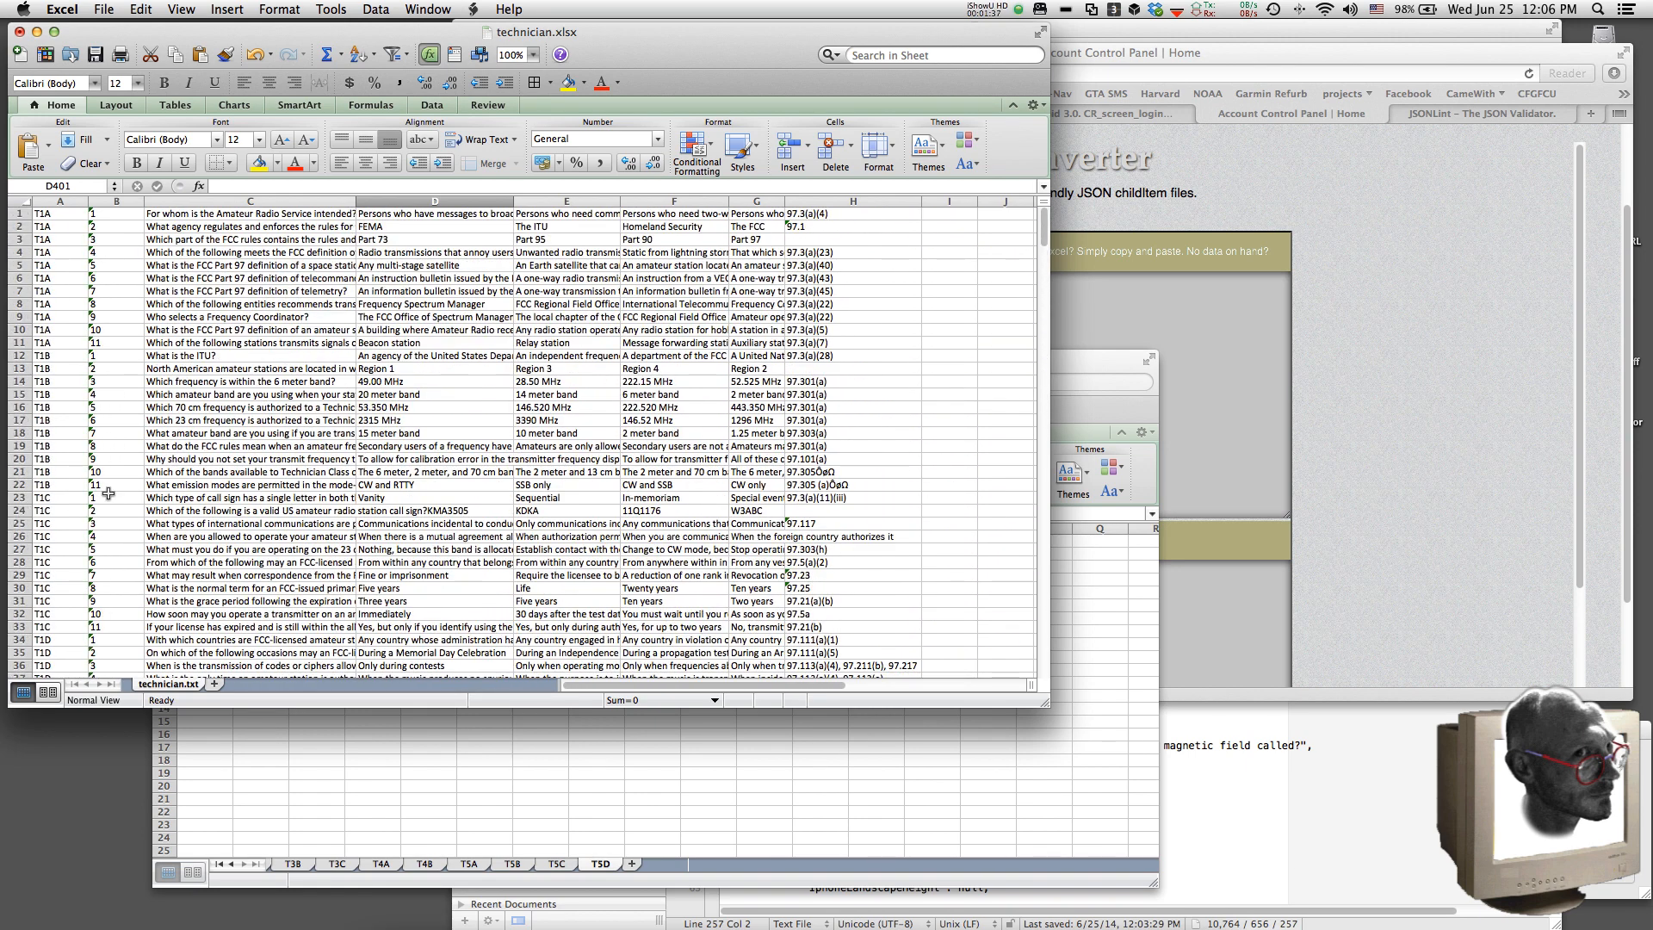
scroll(277, 382, down, 20)
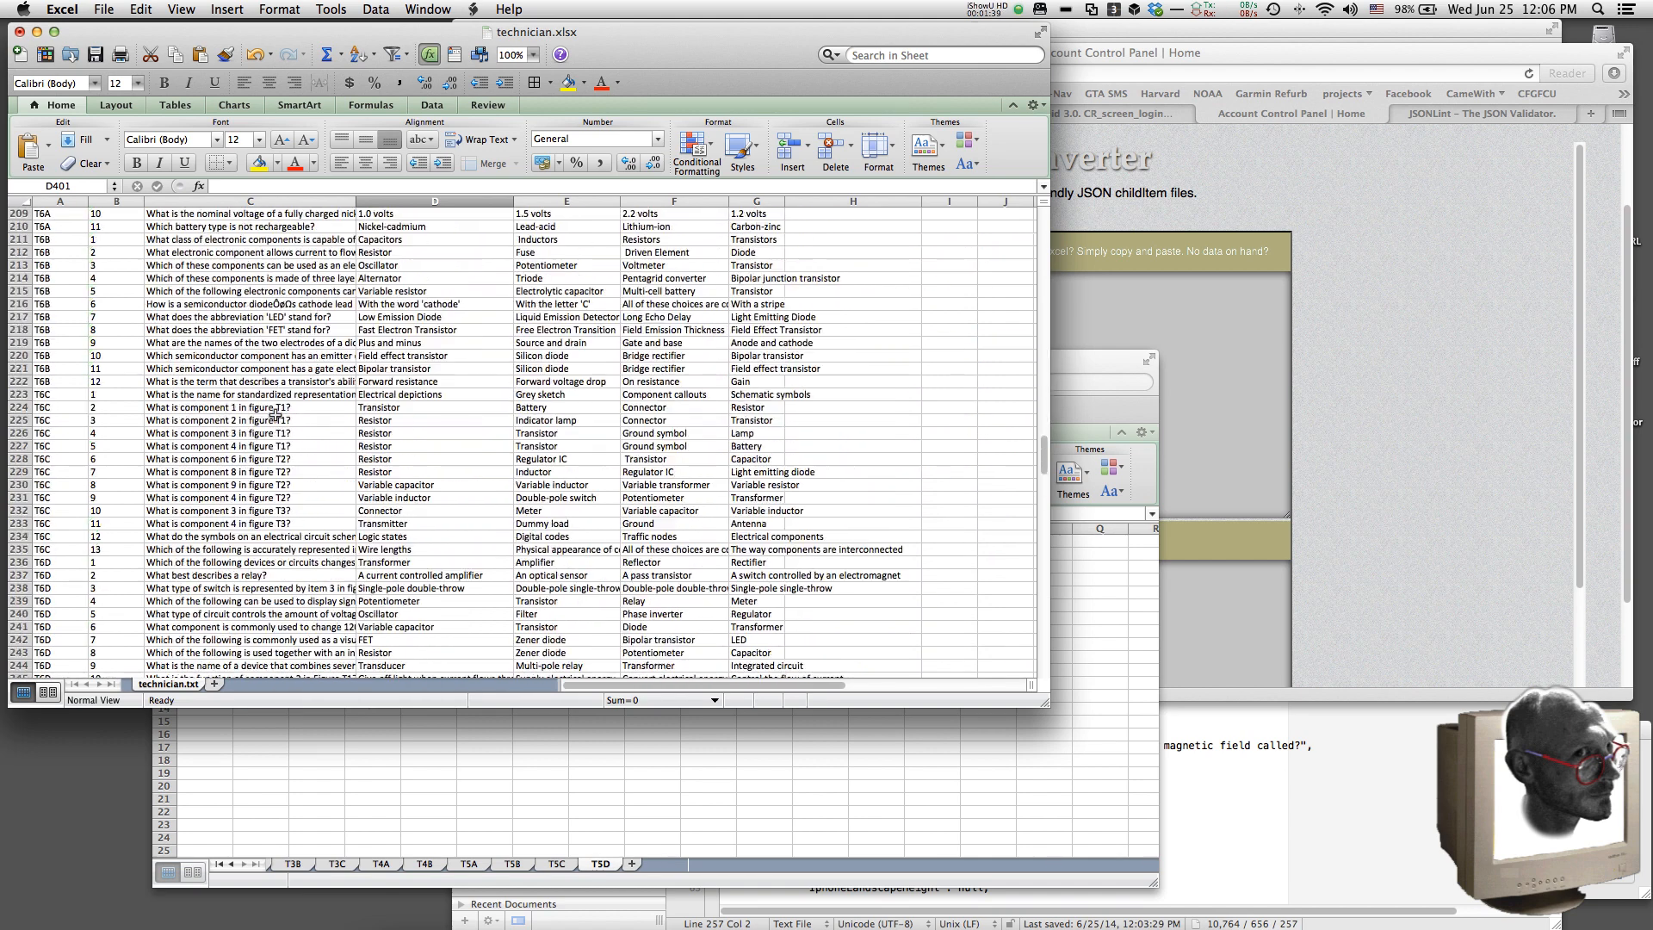
scroll(276, 439, up, 20)
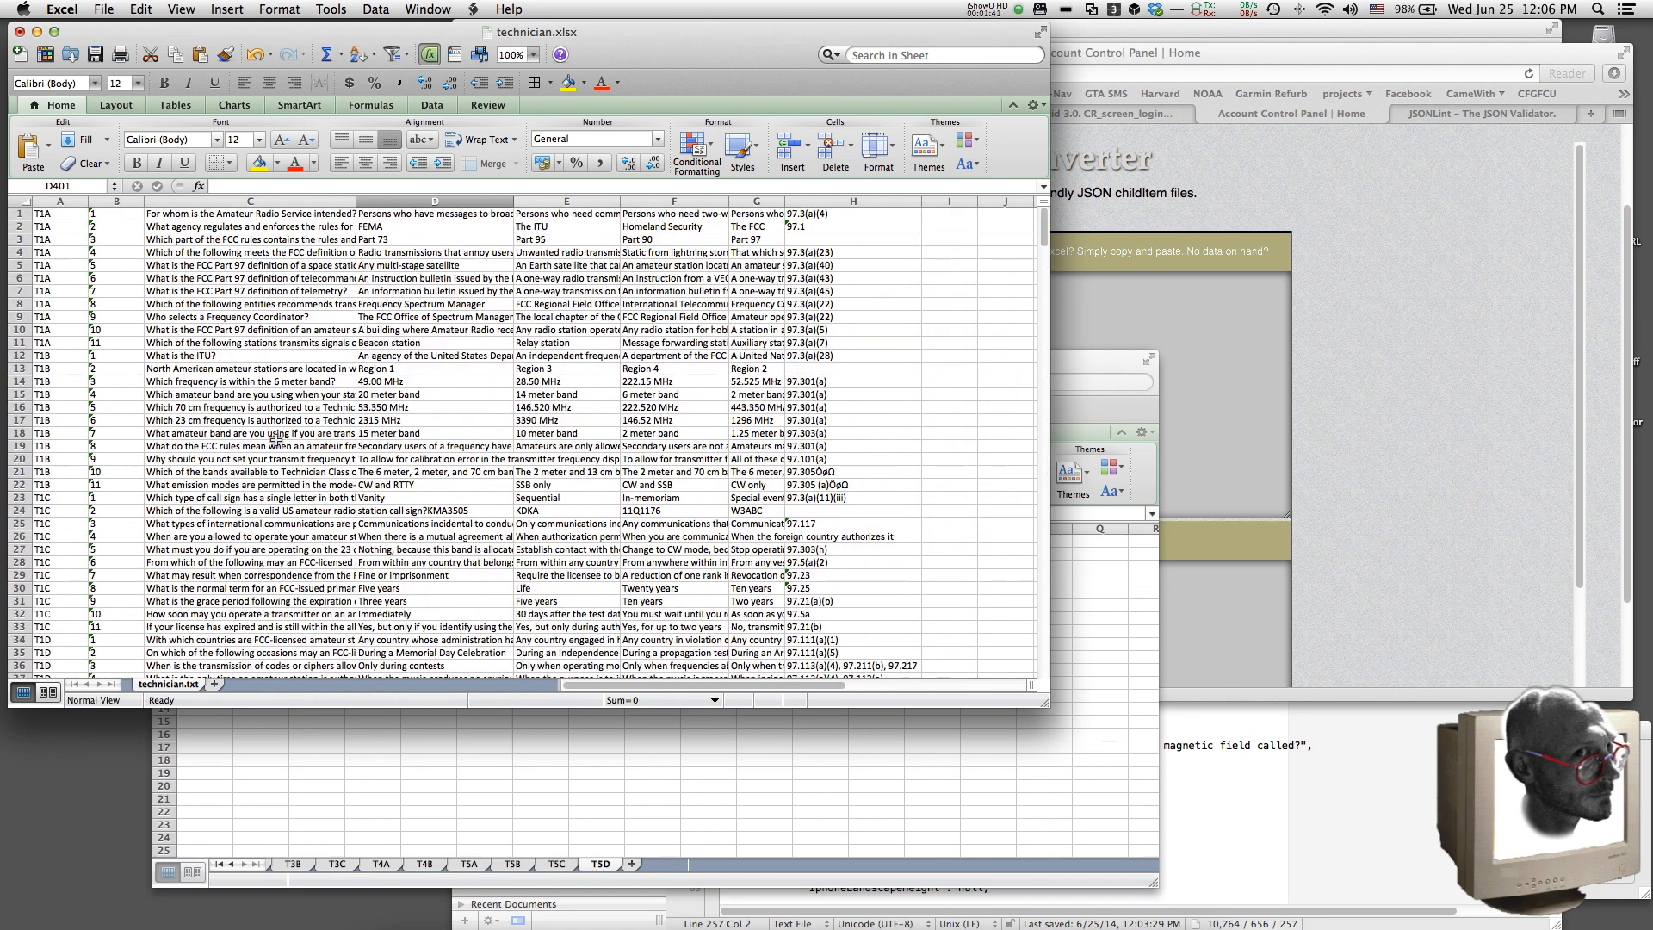
click(20, 213)
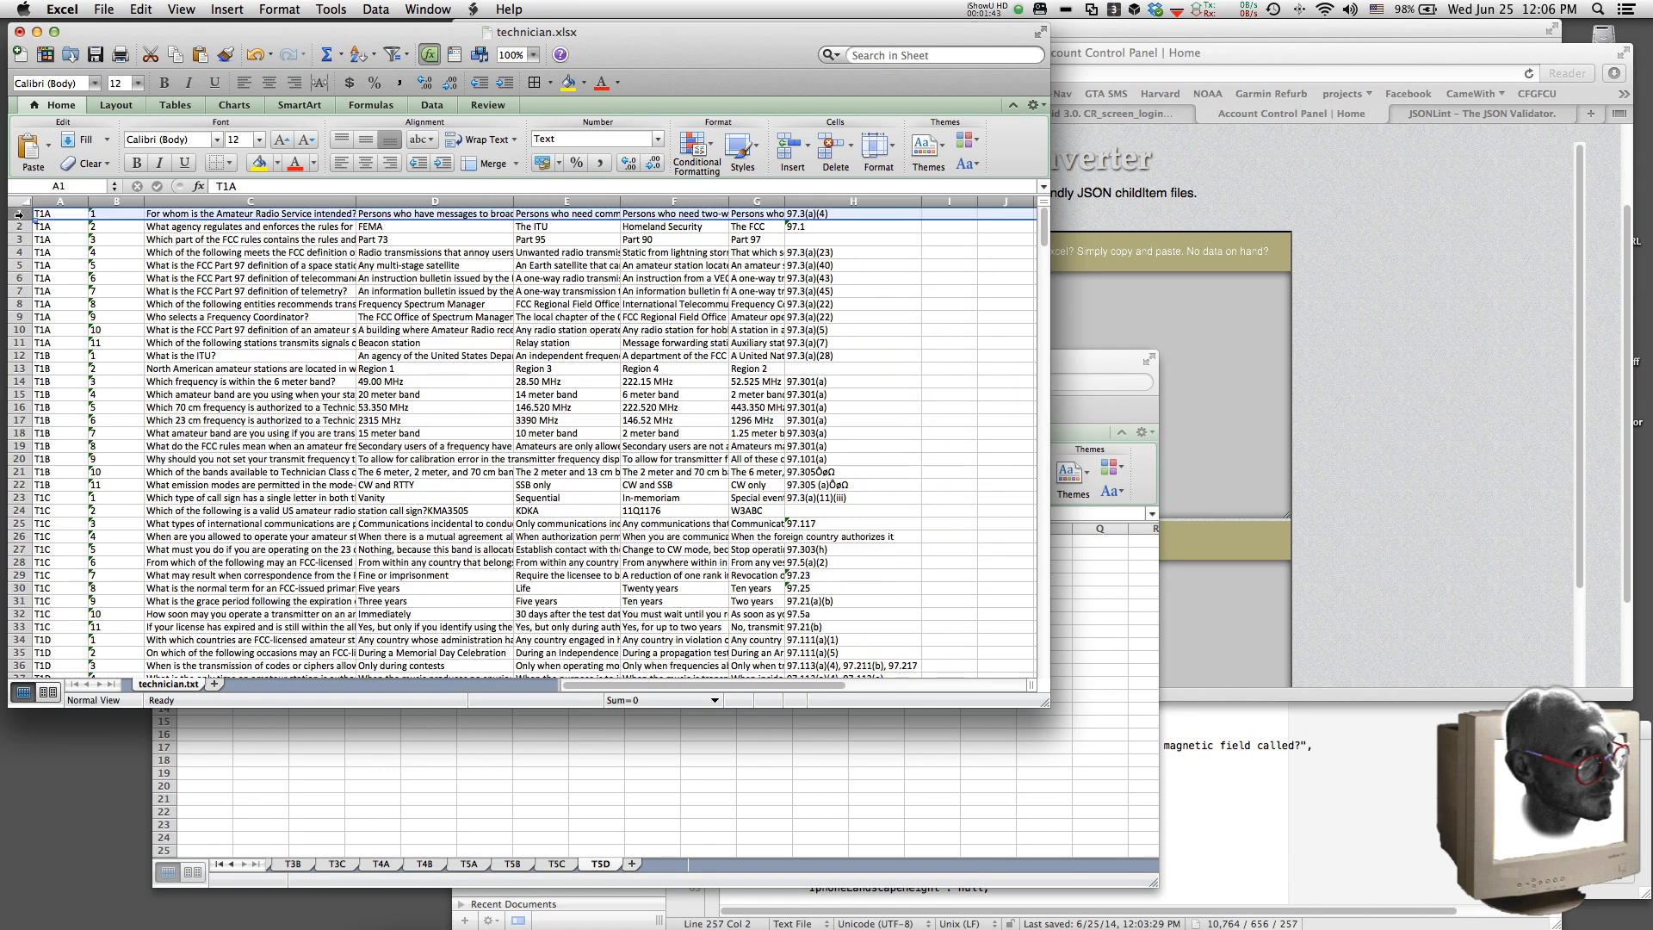
right_click(22, 216)
click(62, 298)
click(148, 266)
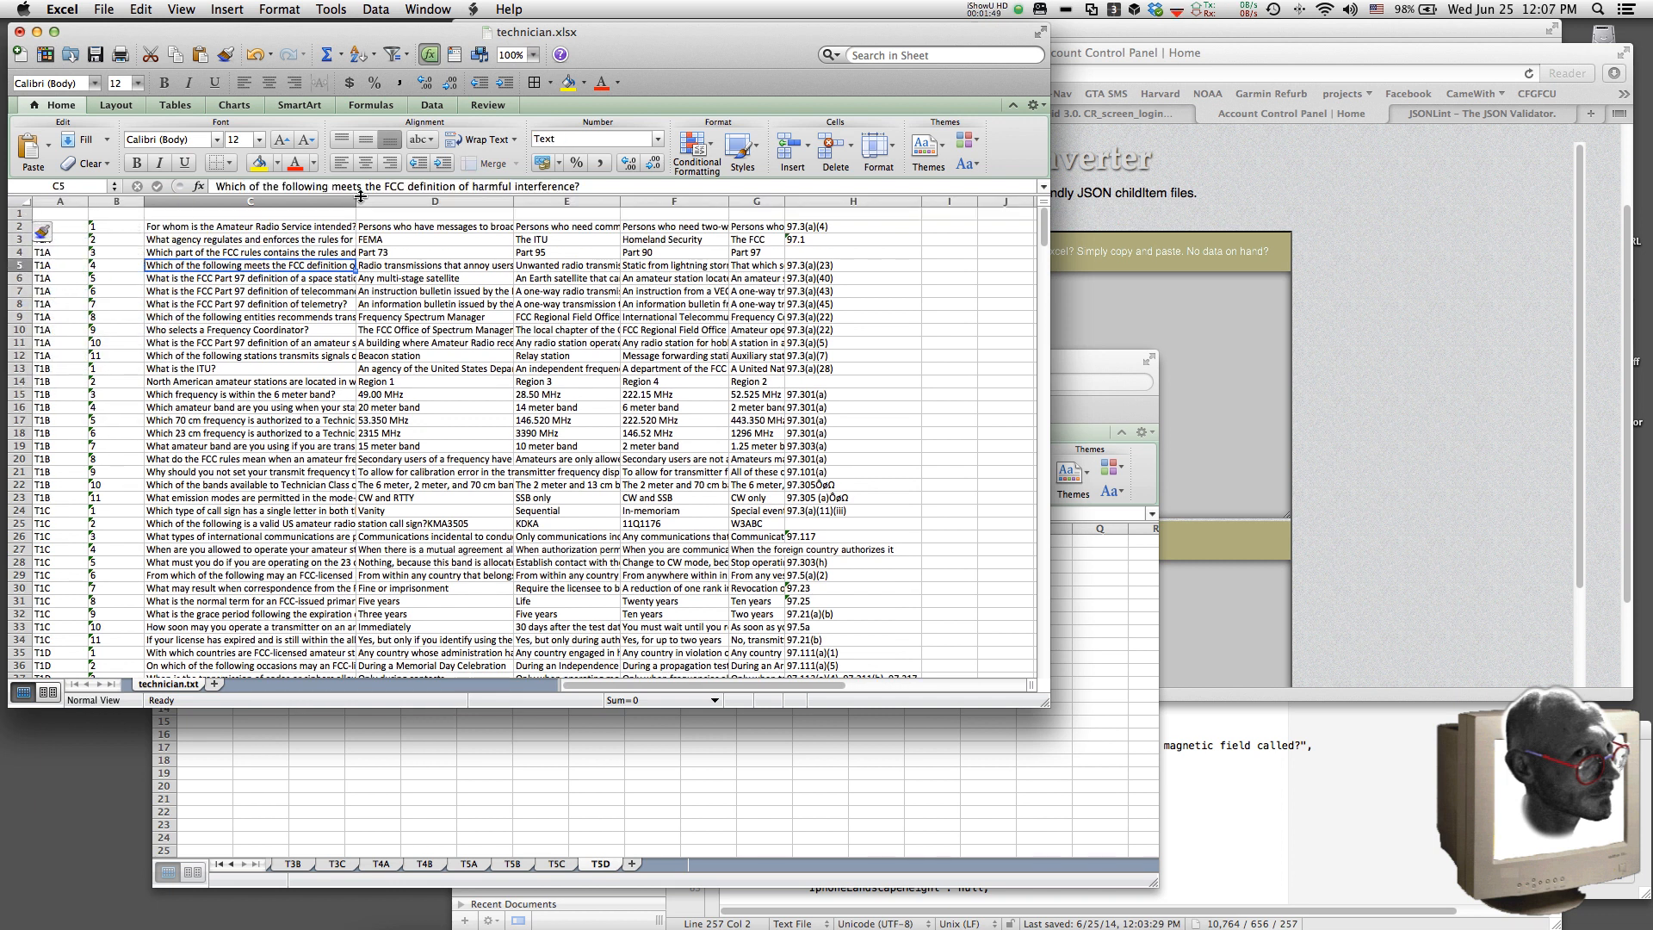
click(381, 12)
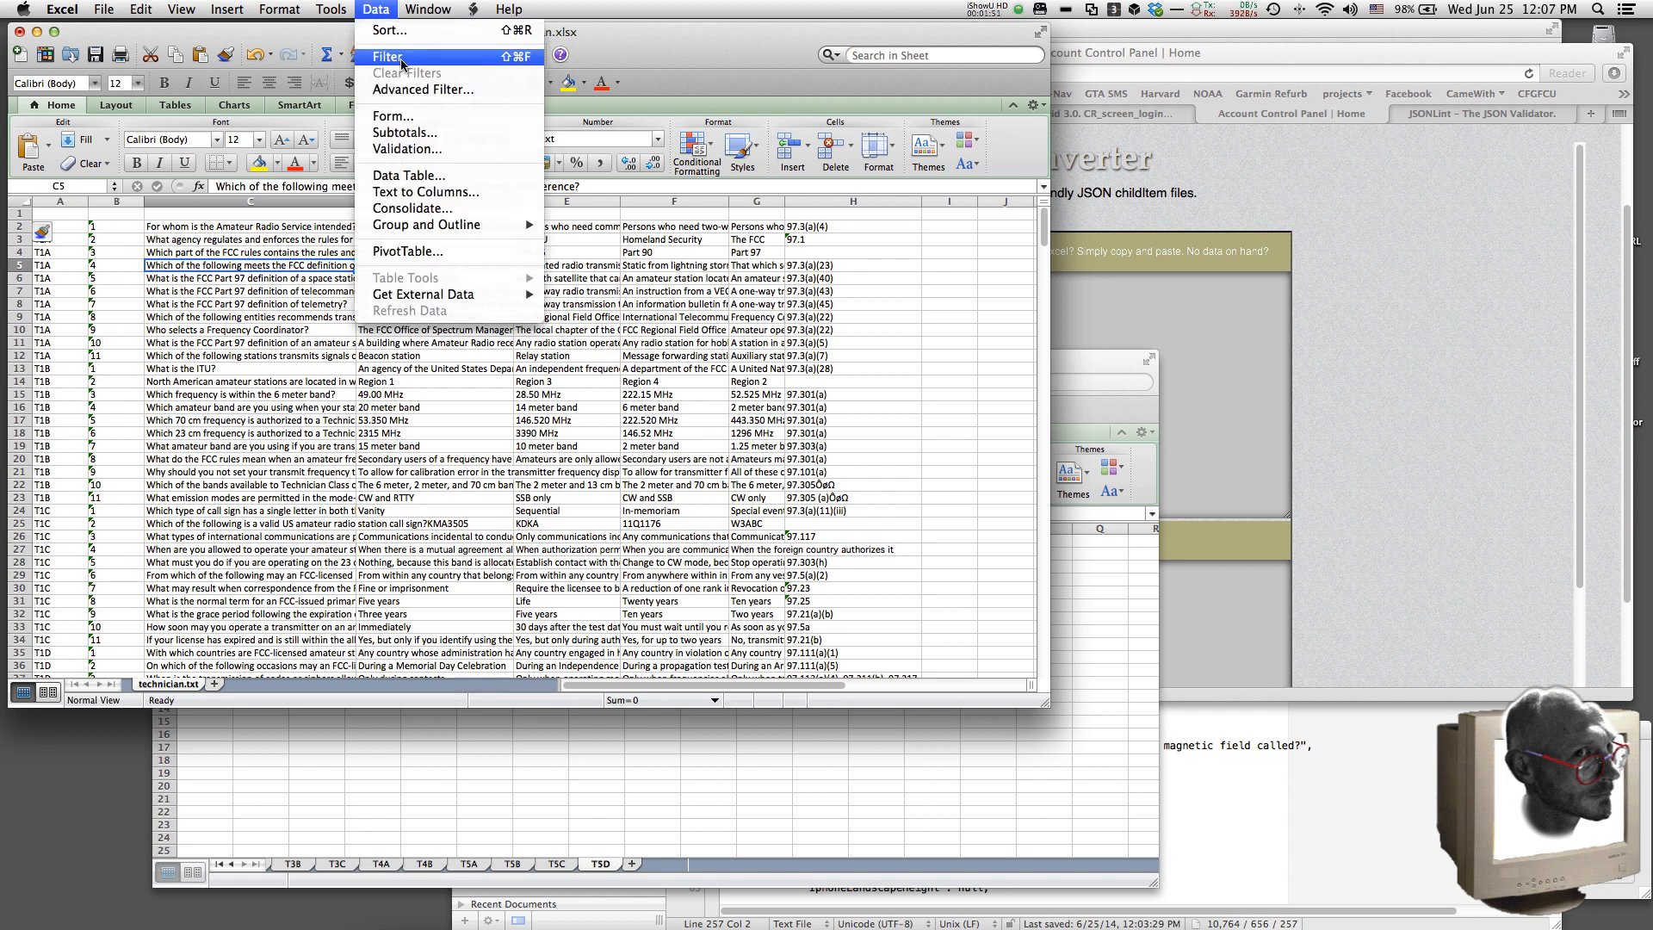
click(402, 62)
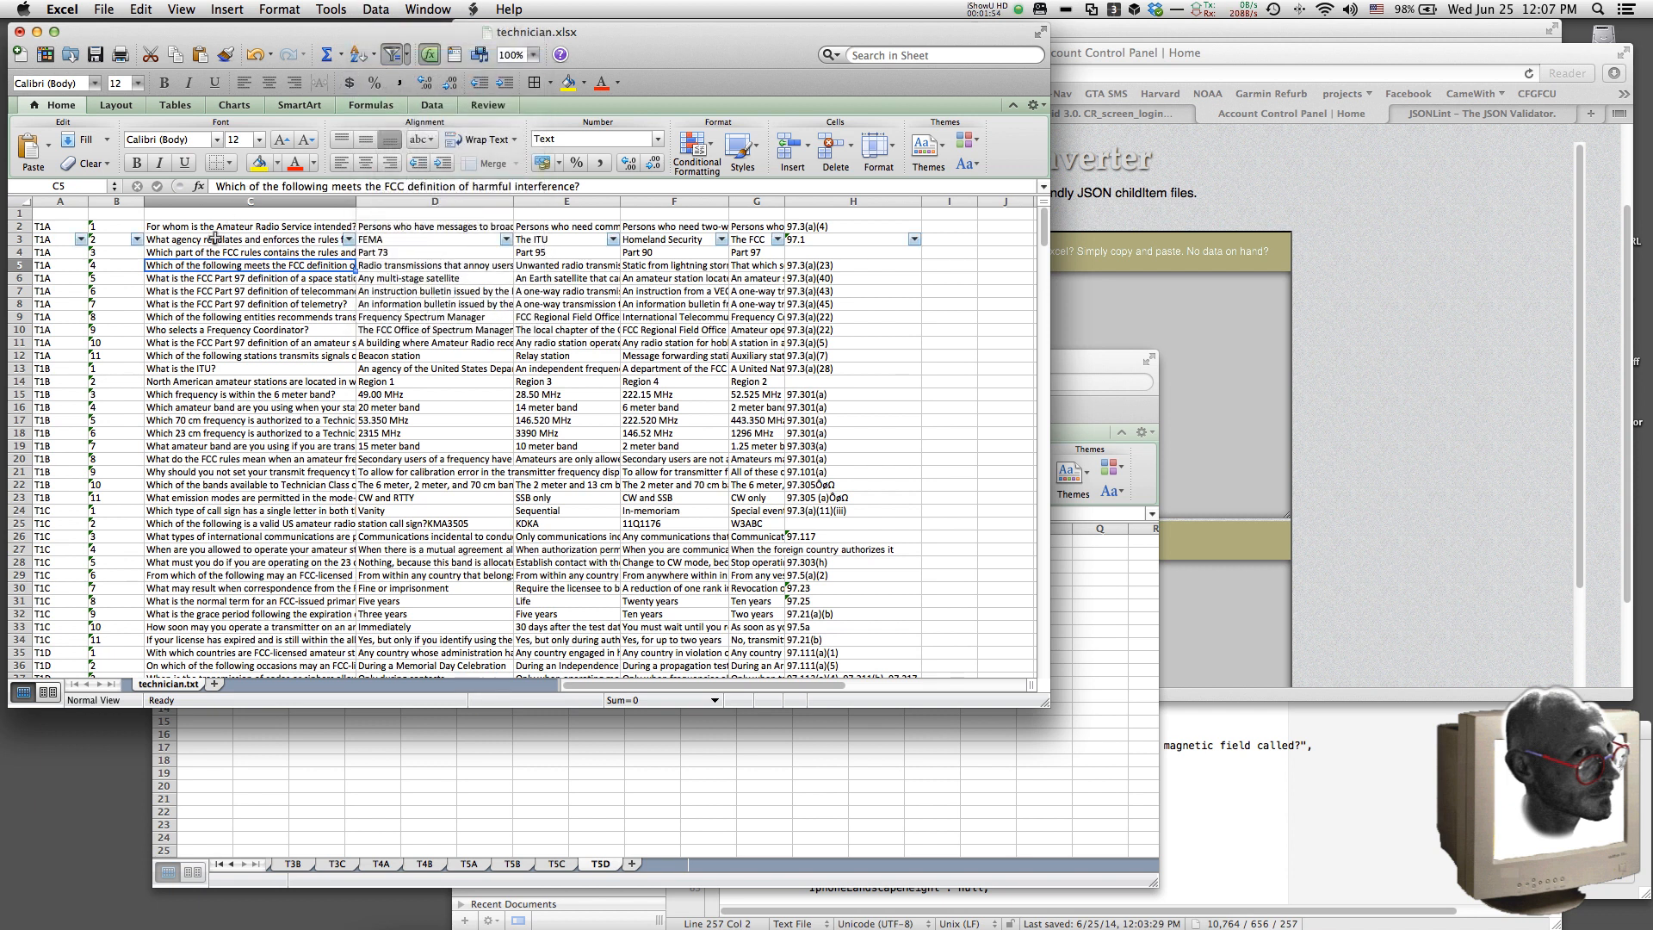
click(375, 10)
click(376, 58)
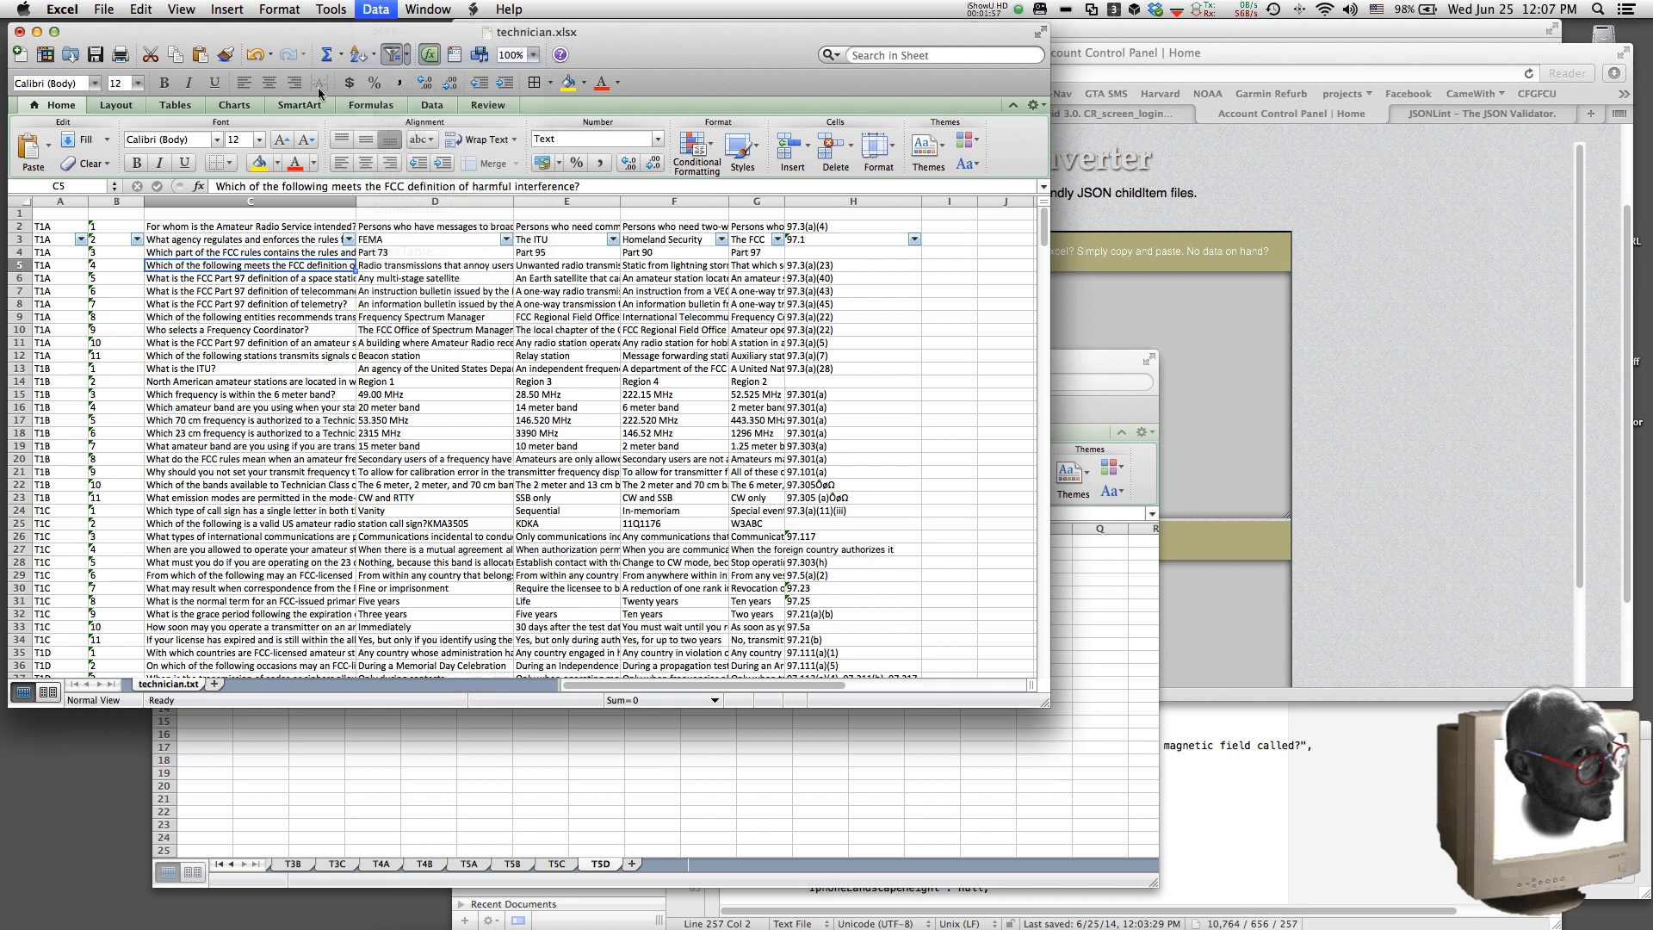
Step: Turn on filtering for the blank first row of technician.xlsx
click(19, 212)
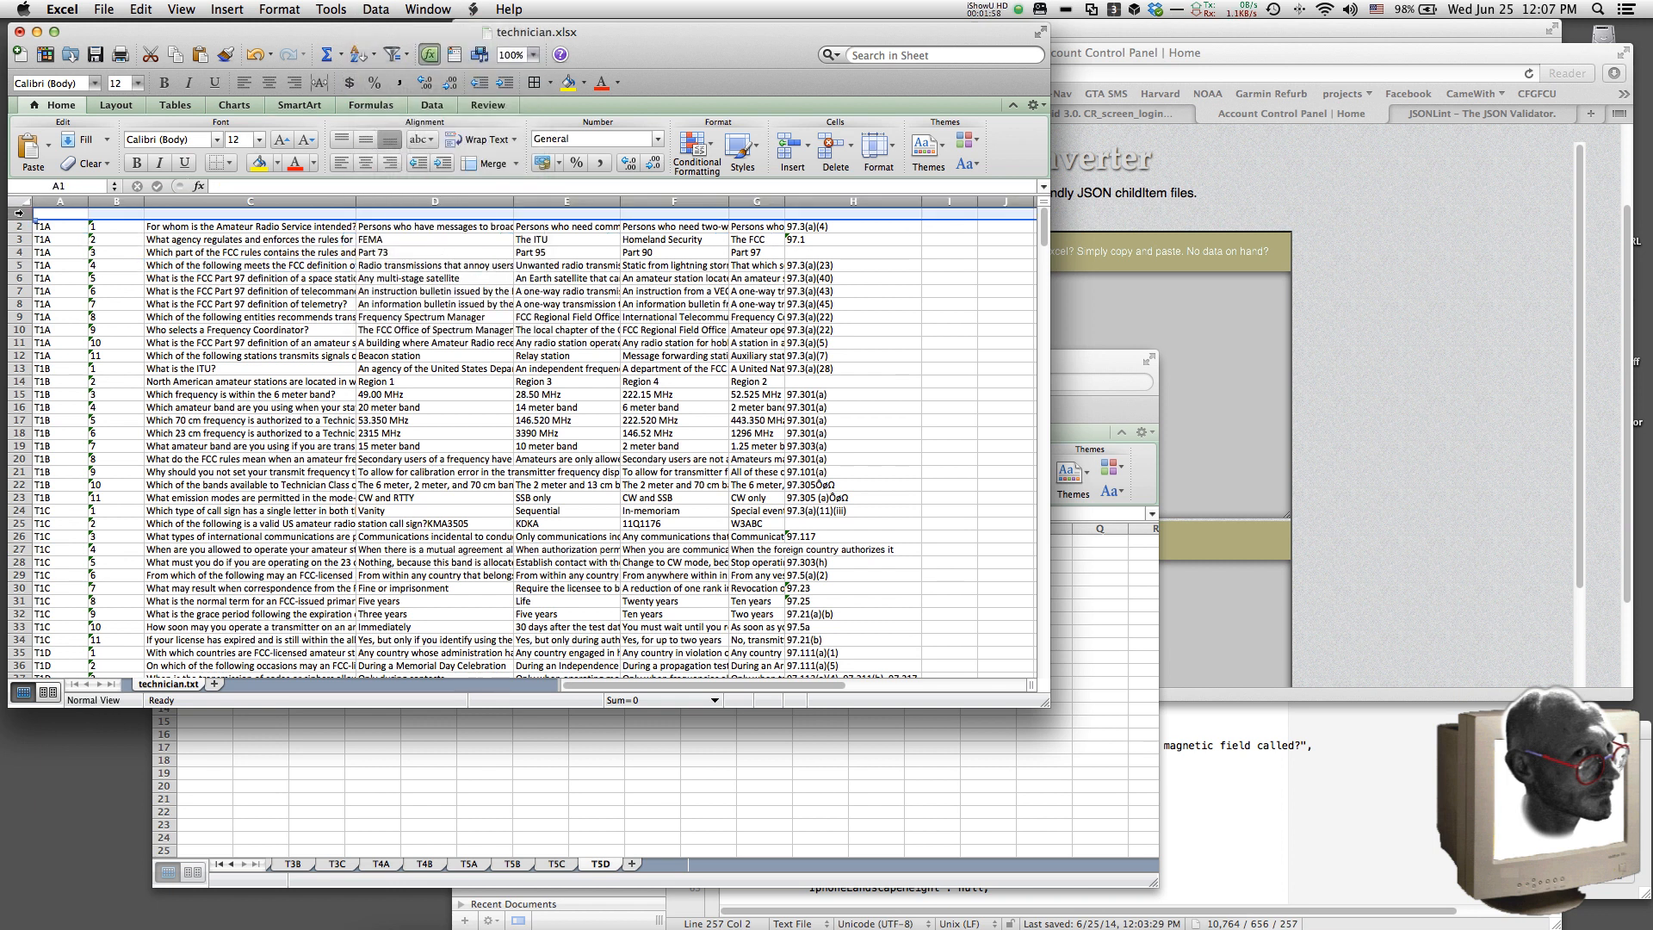
click(375, 10)
click(390, 58)
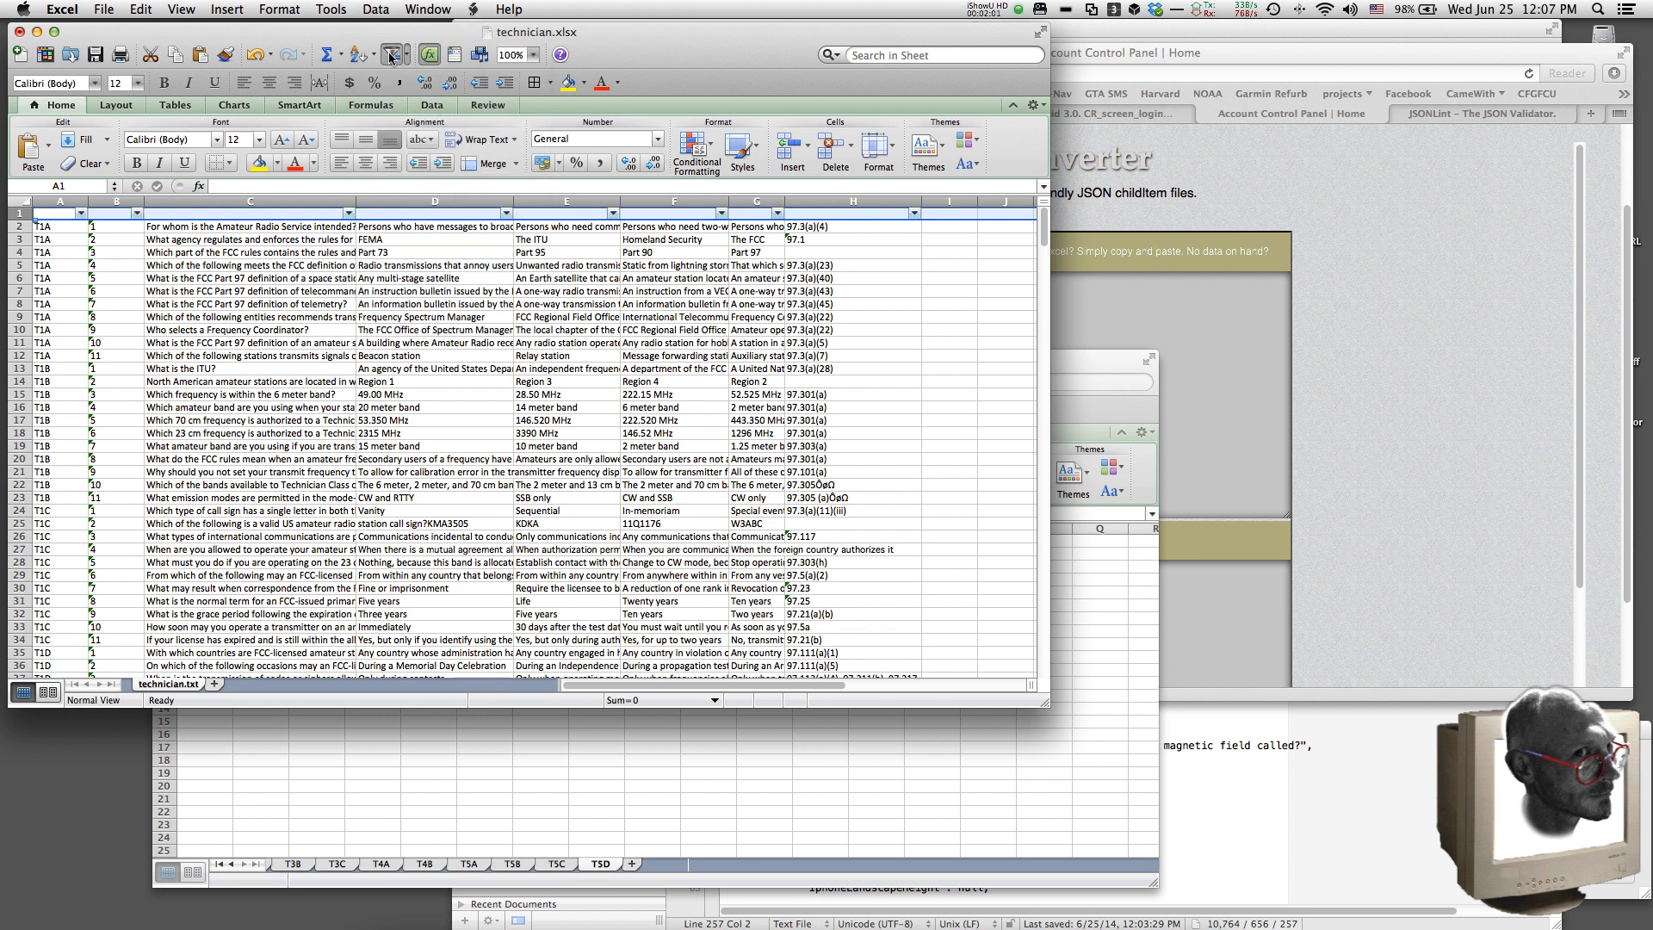
Step: Filter column A of technician.xlsx to show only the T5D questions
click(80, 213)
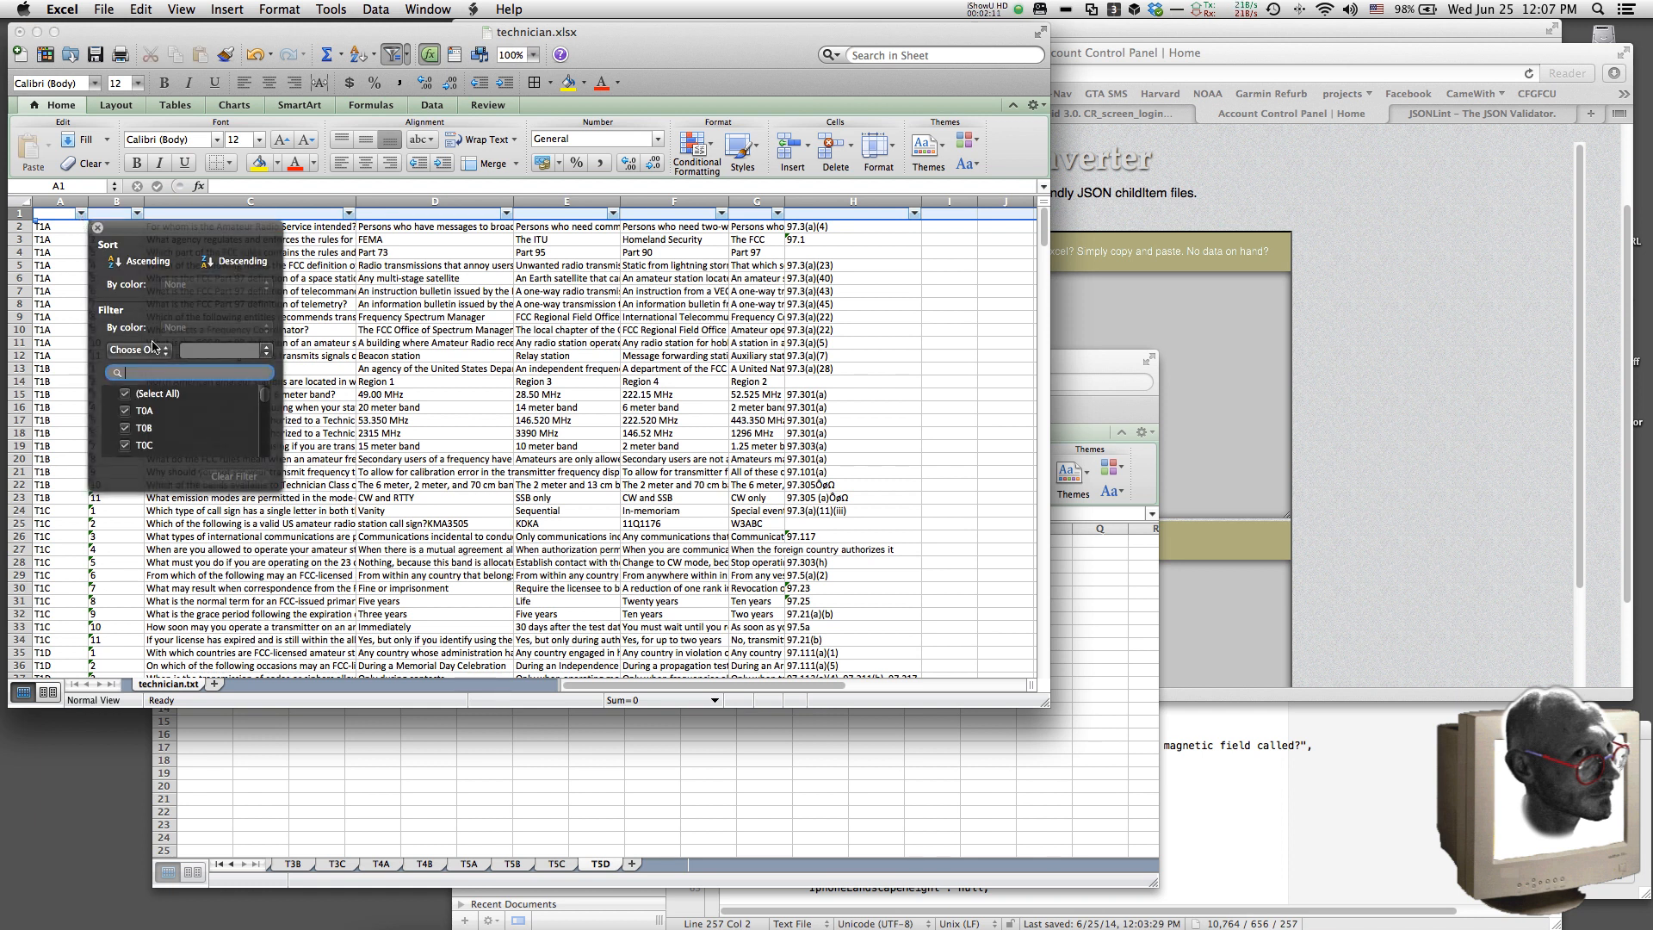
click(163, 394)
drag(296, 559, 331, 652)
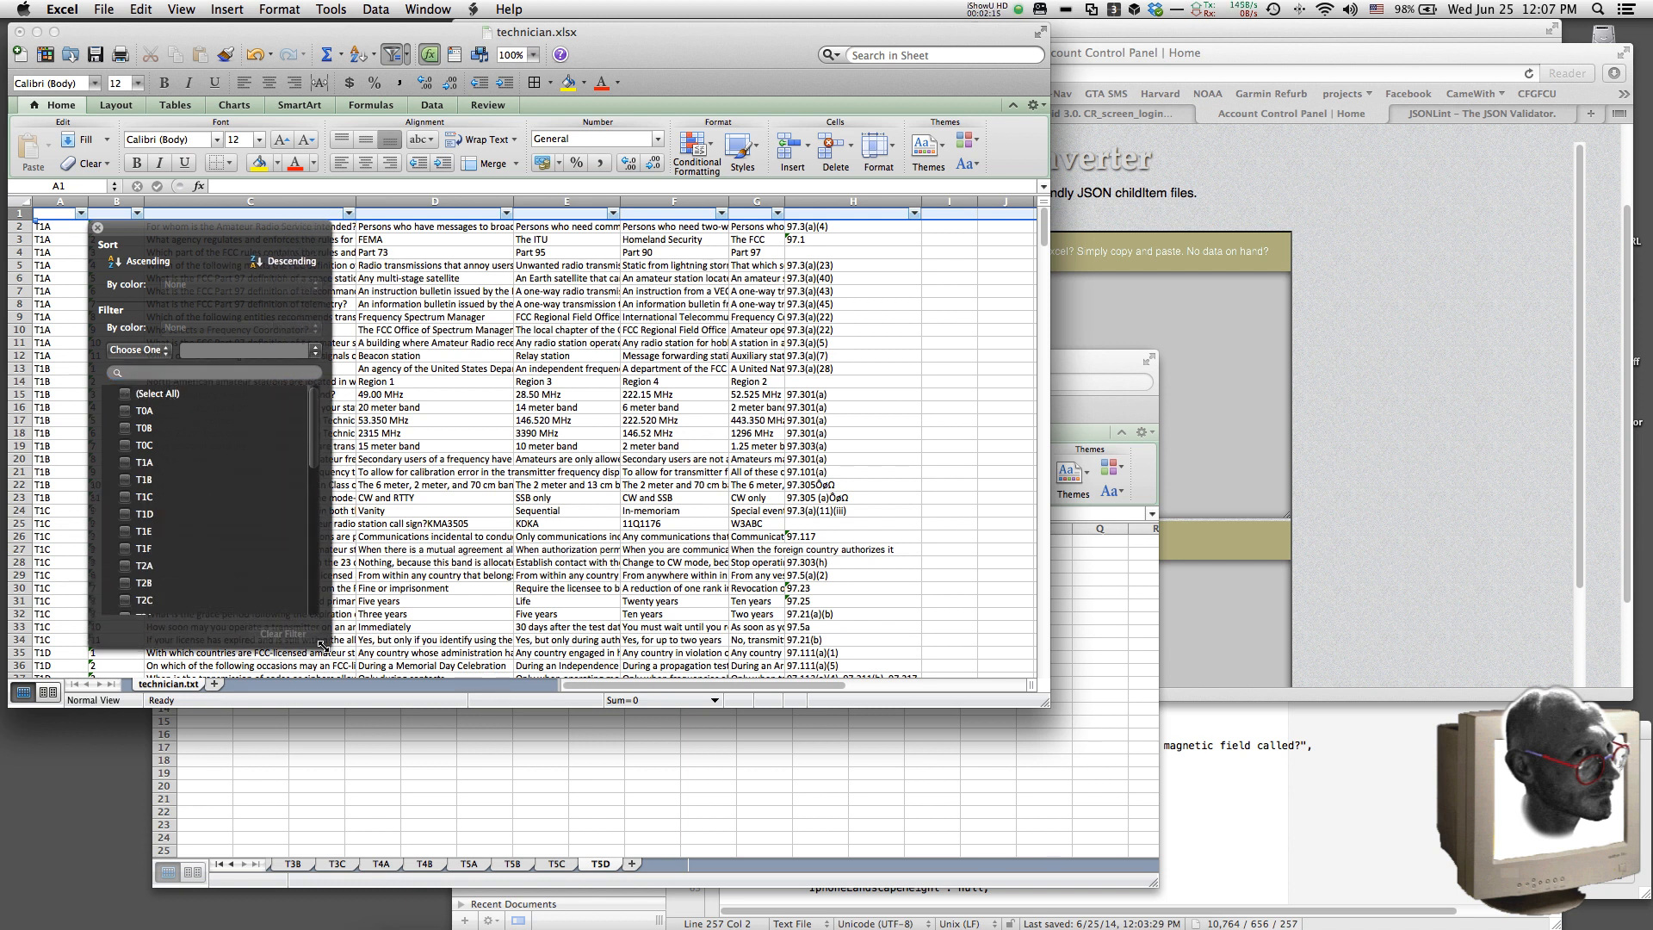
scroll(244, 534, down, 5)
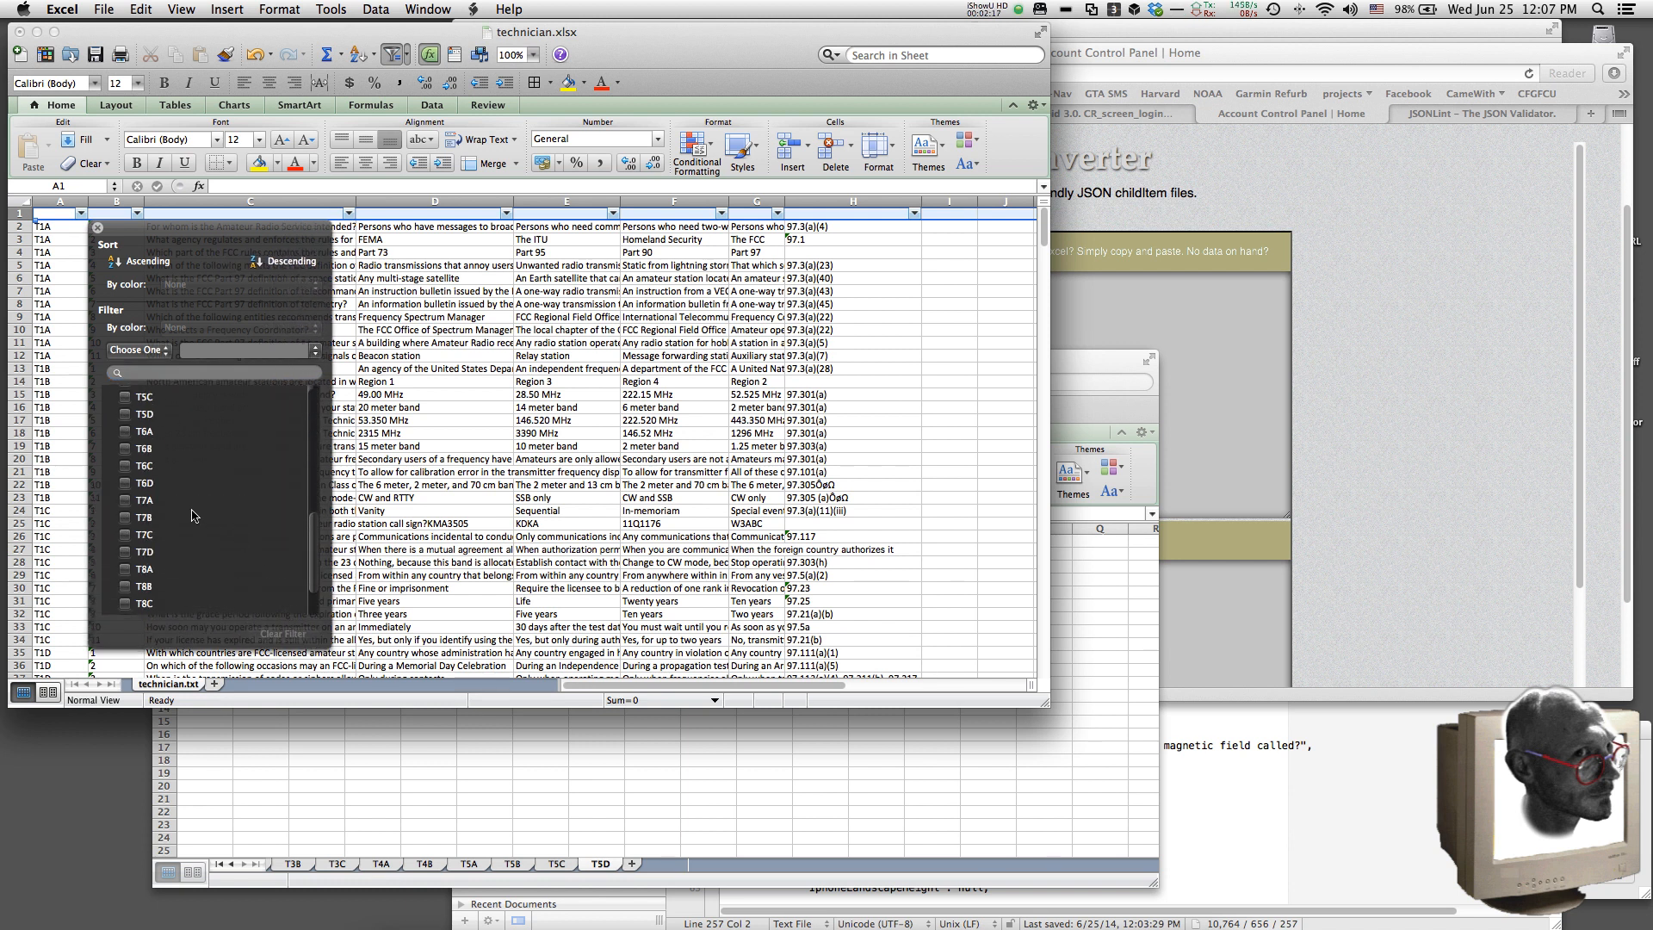
scroll(198, 516, up, 1)
click(124, 445)
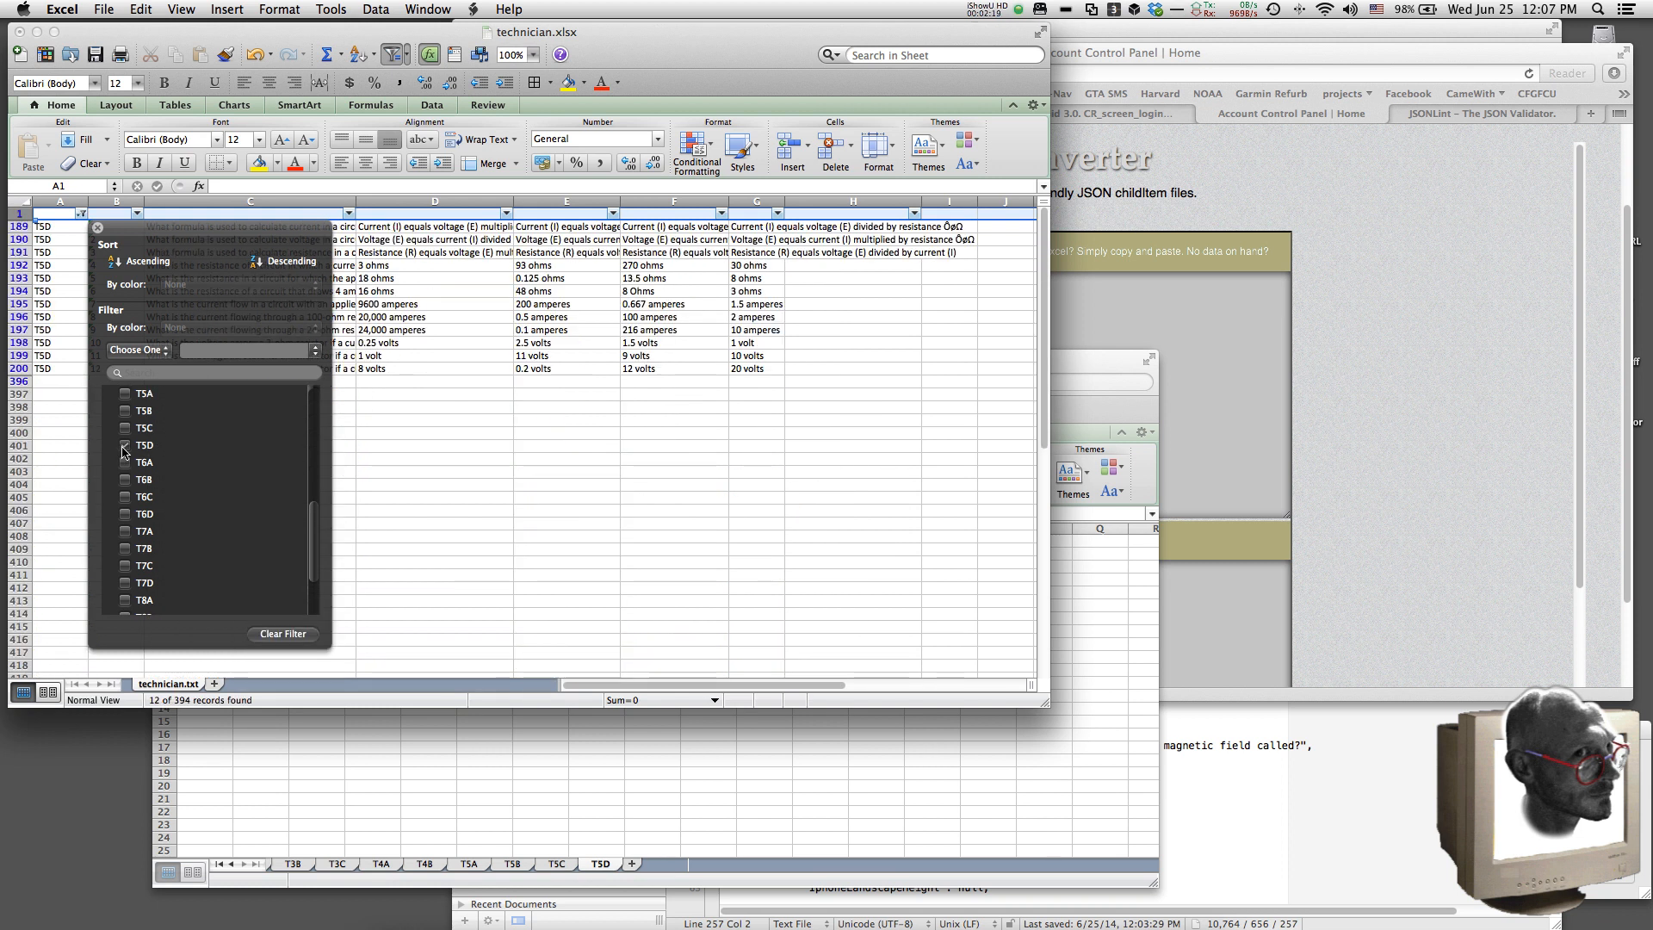
drag(243, 229, 311, 445)
click(322, 406)
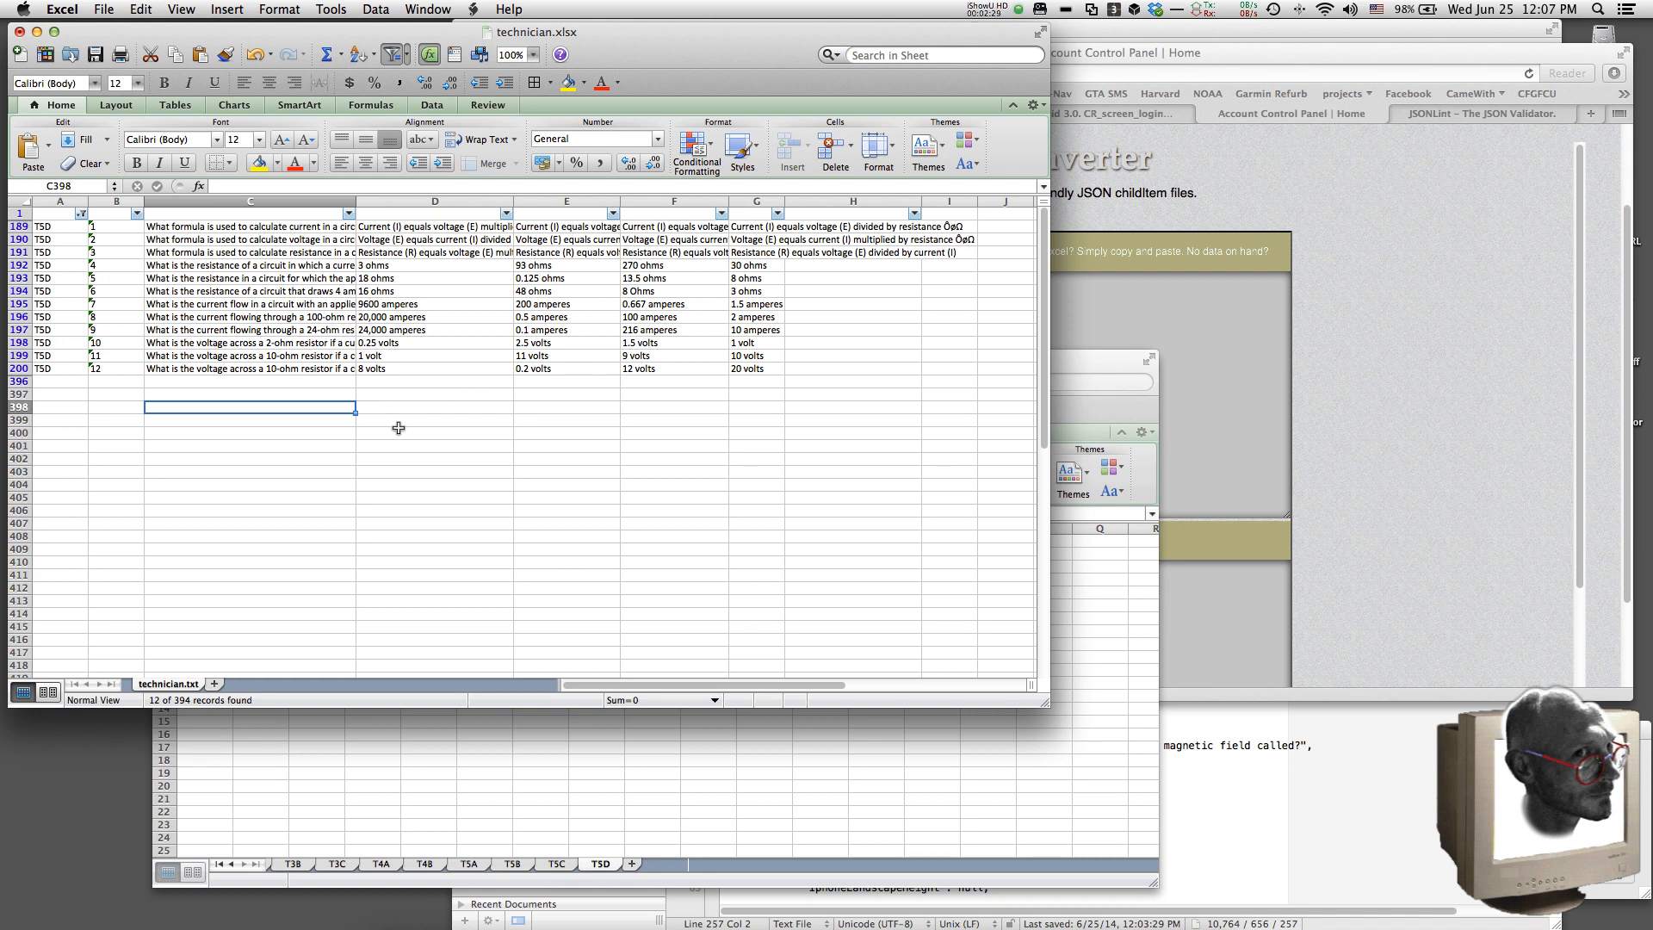
Step: Copy the header row of the T5C sheet into row 1 of the T5D sheet in the quiz workbook
click(706, 733)
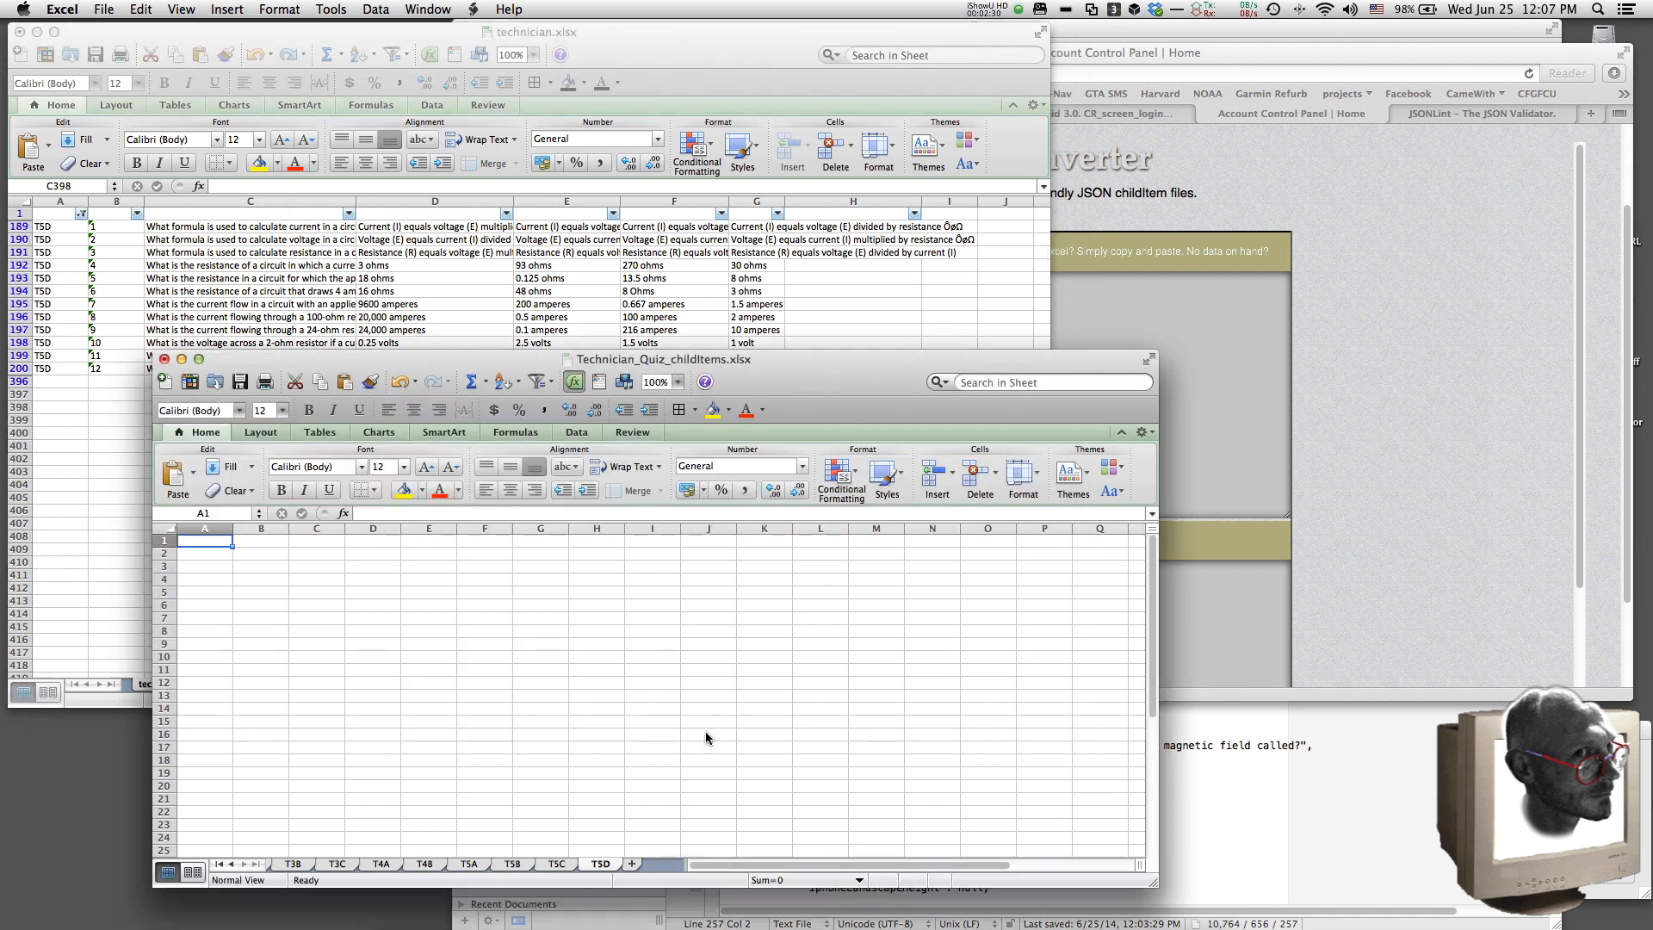
click(571, 868)
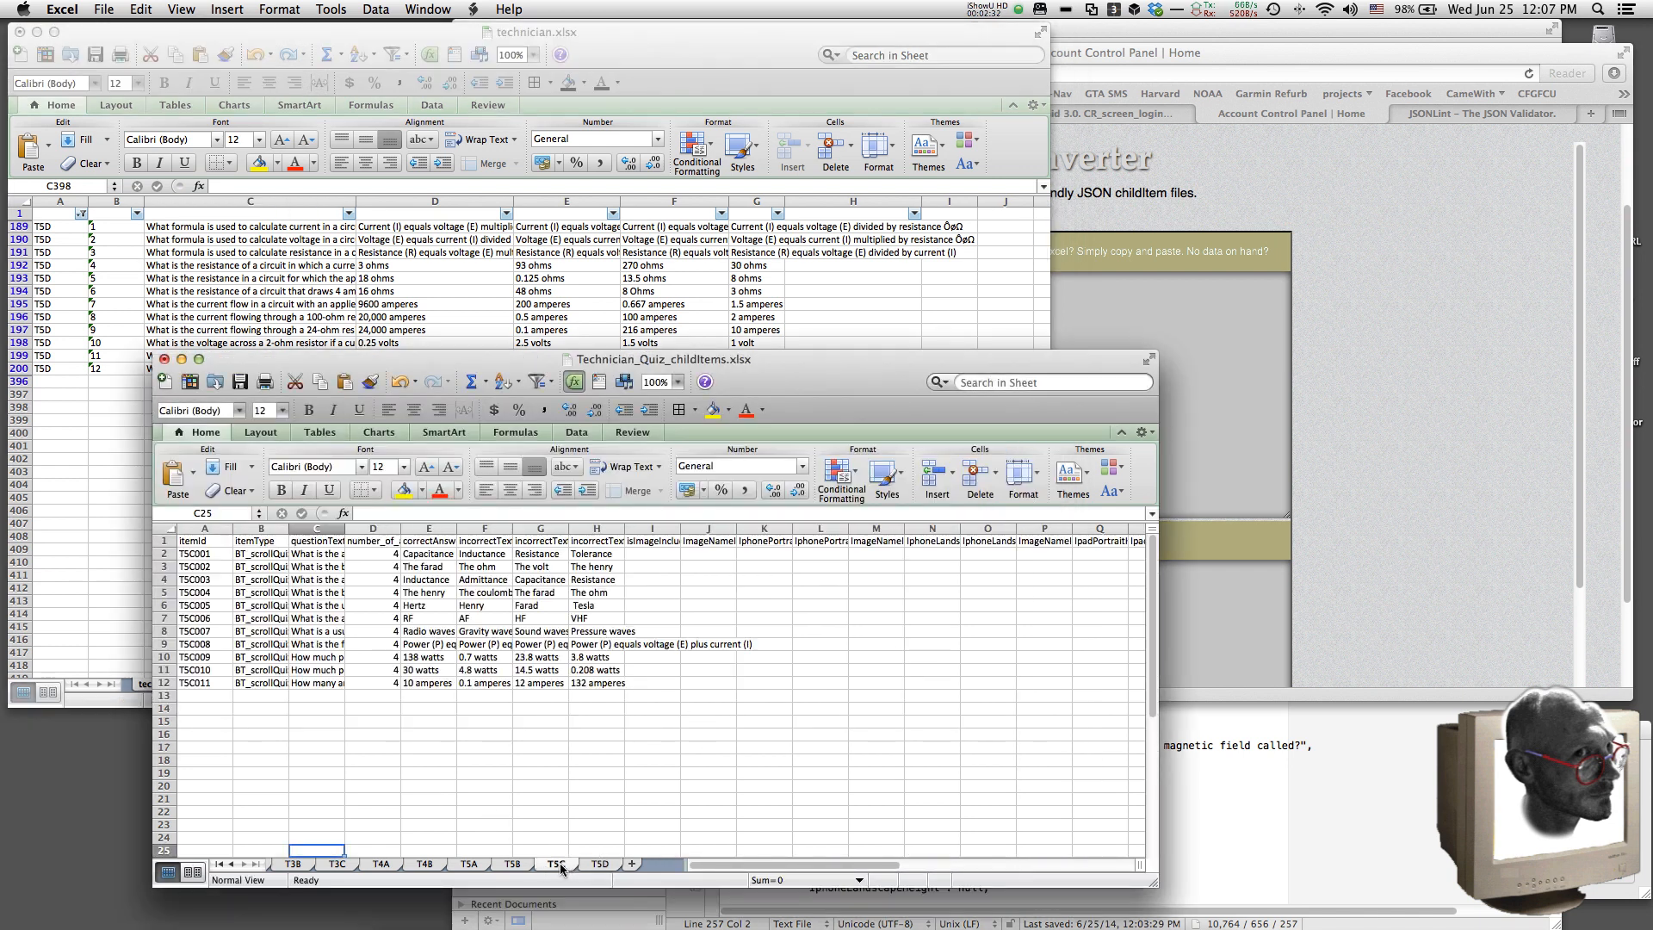
right_click(164, 541)
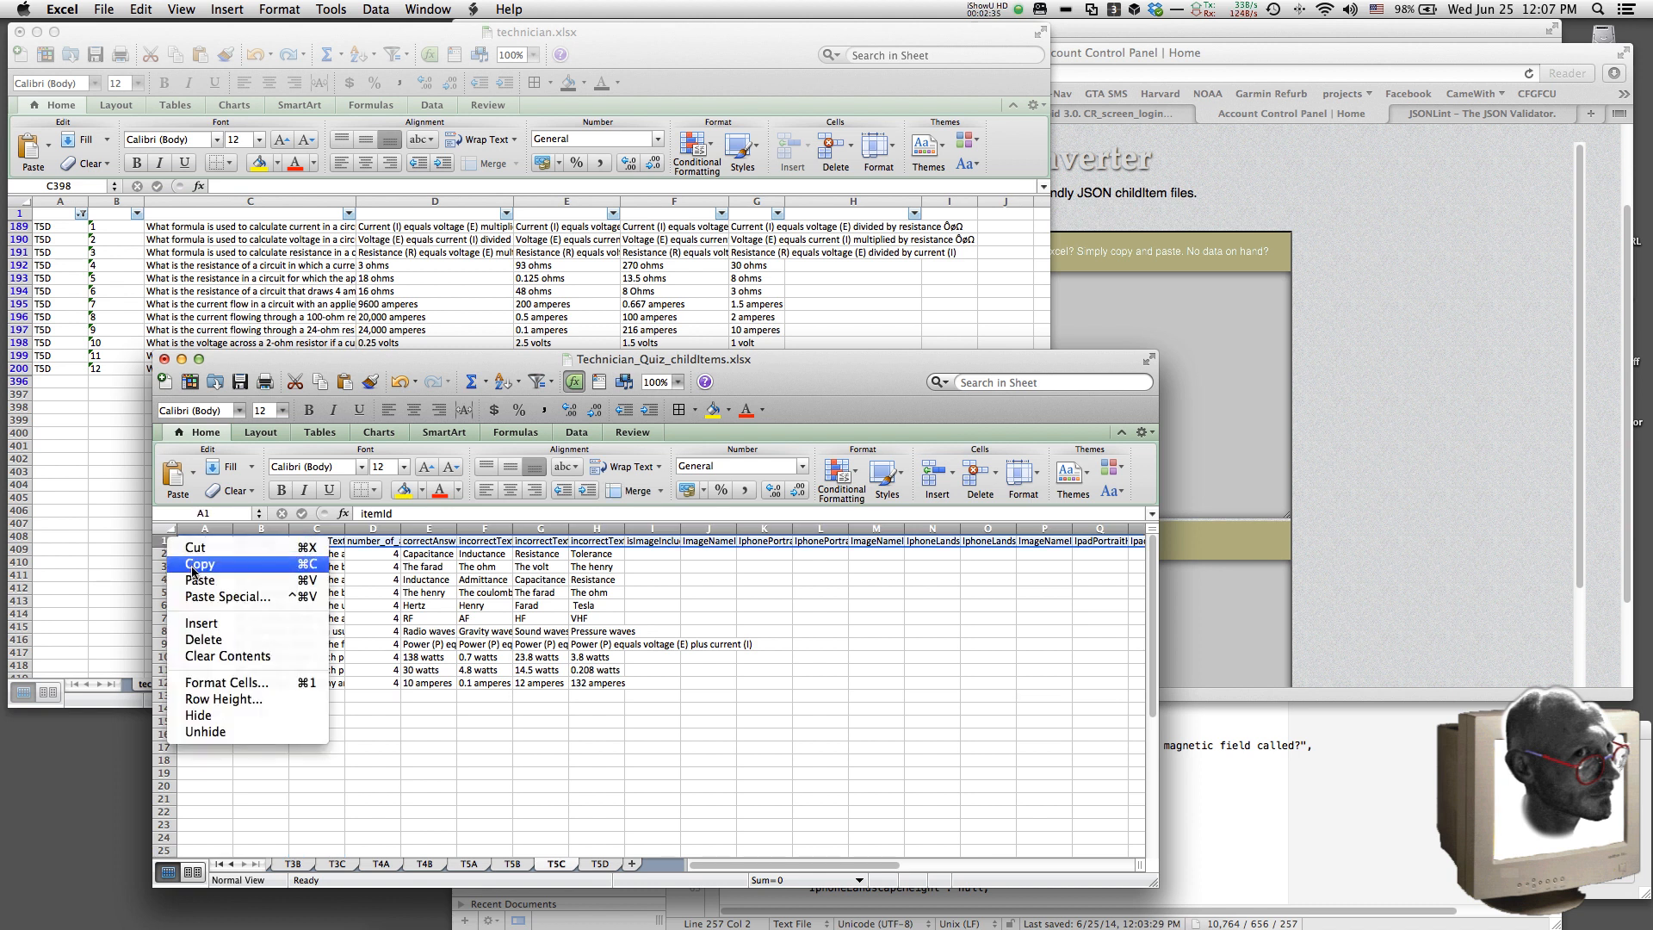
click(193, 570)
click(600, 864)
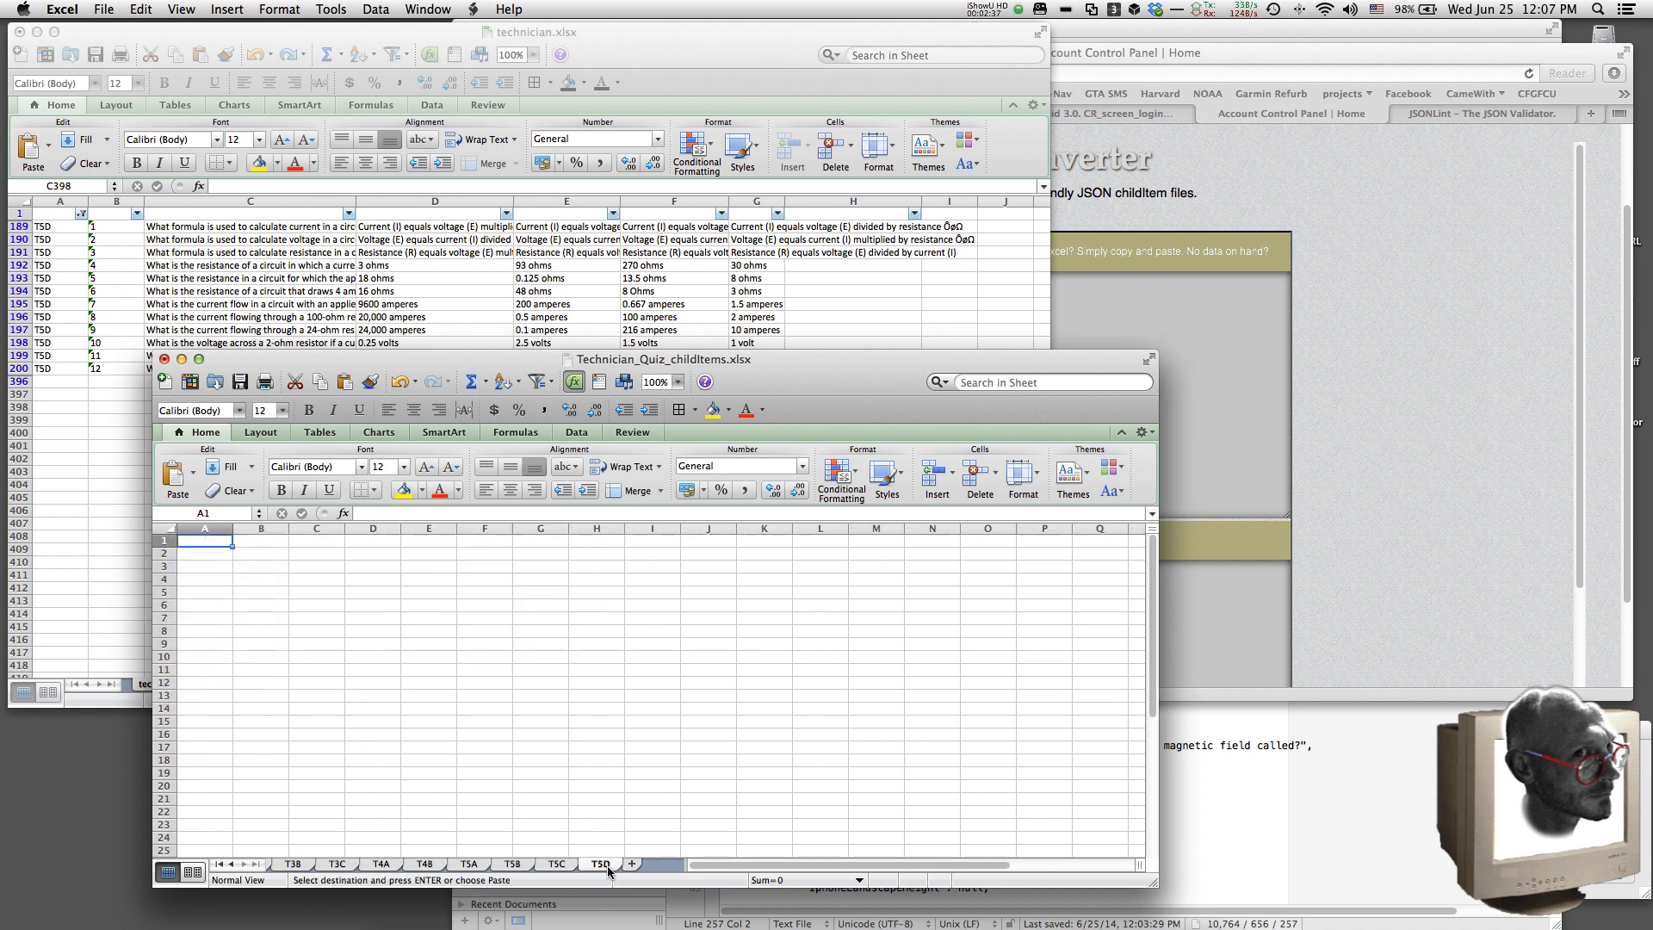
right_click(165, 540)
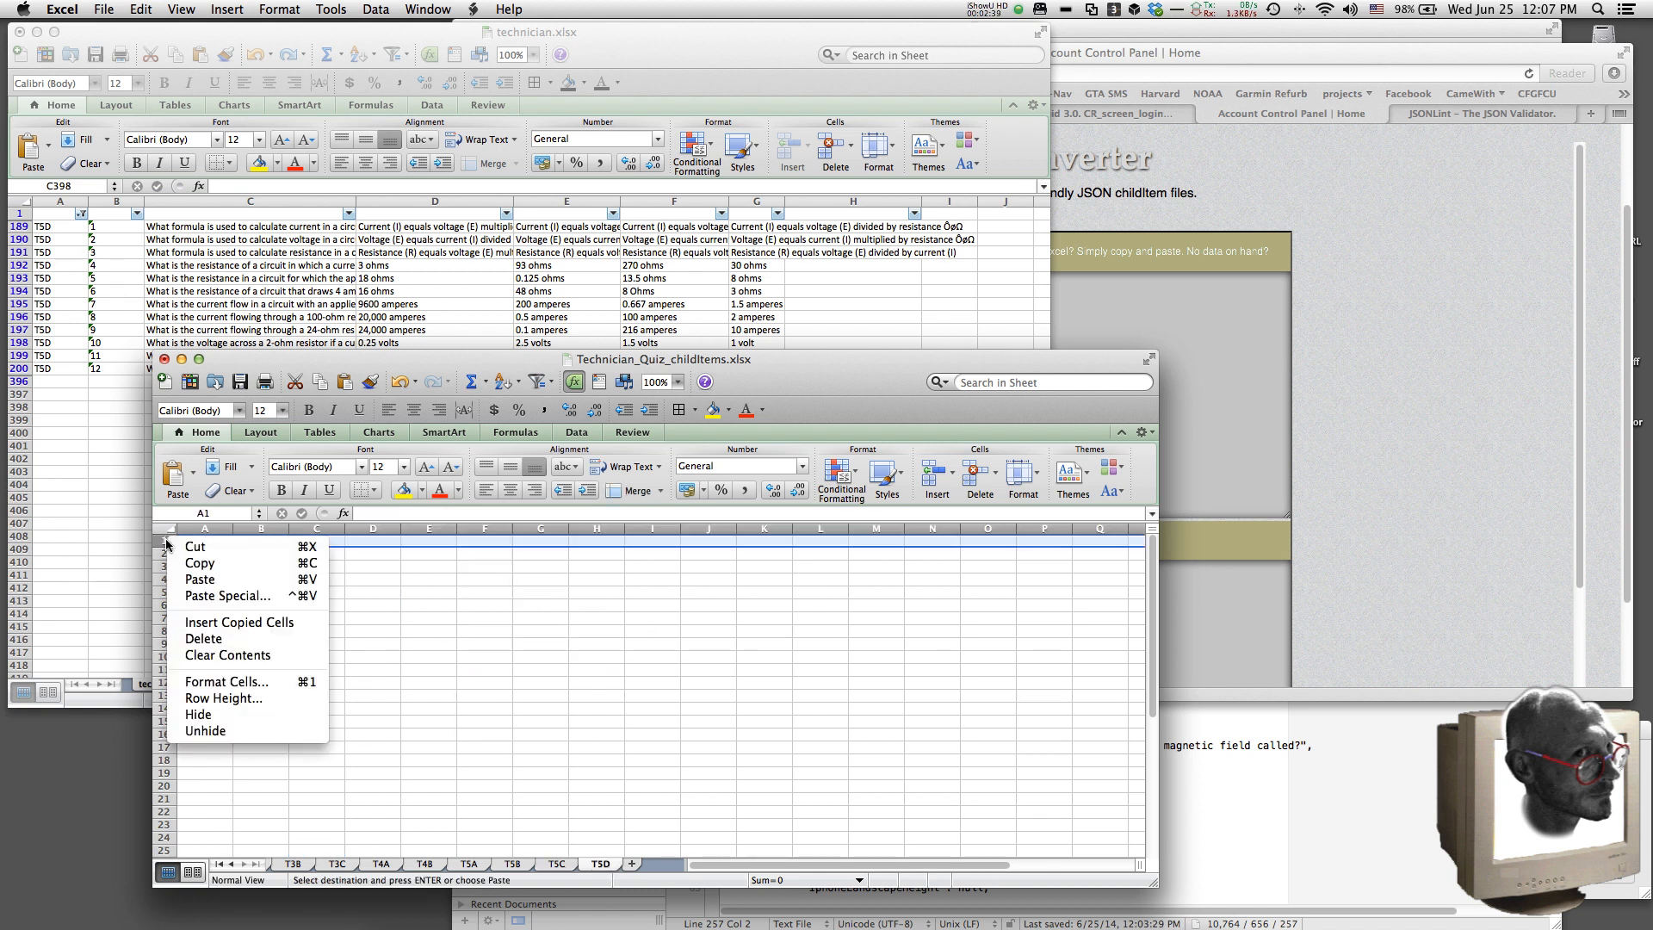
click(210, 580)
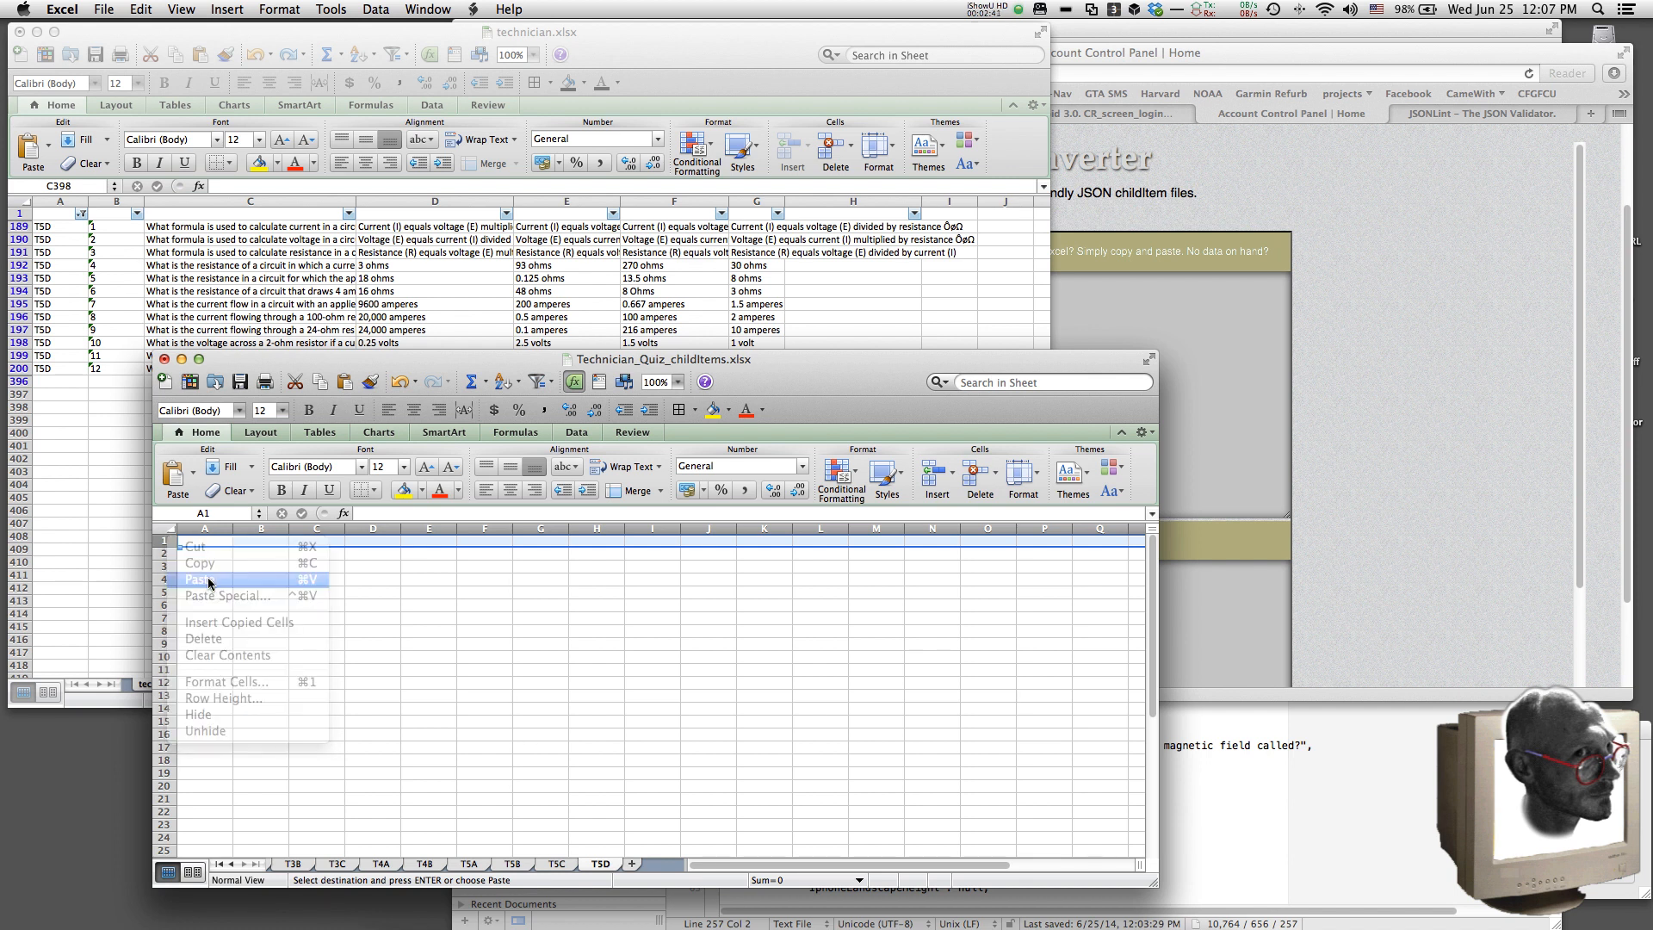
click(216, 554)
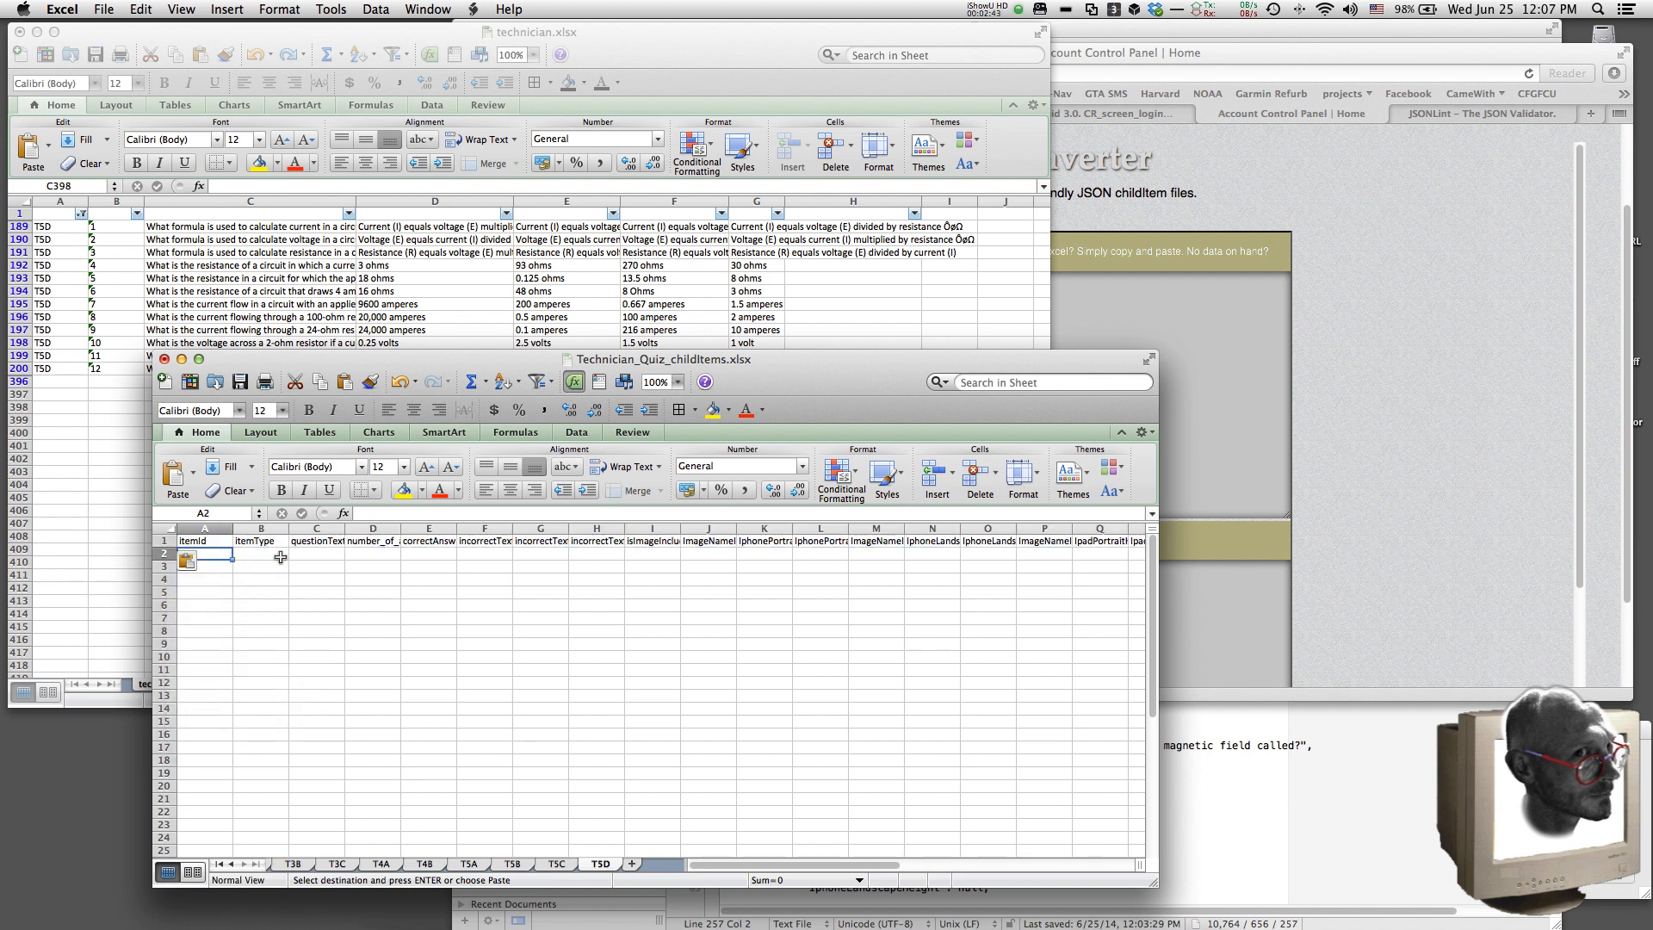
Step: Copy the filtered T5D question texts from column C of technician.xlsx into the T5D sheet's questionText column, starting at C2
click(272, 338)
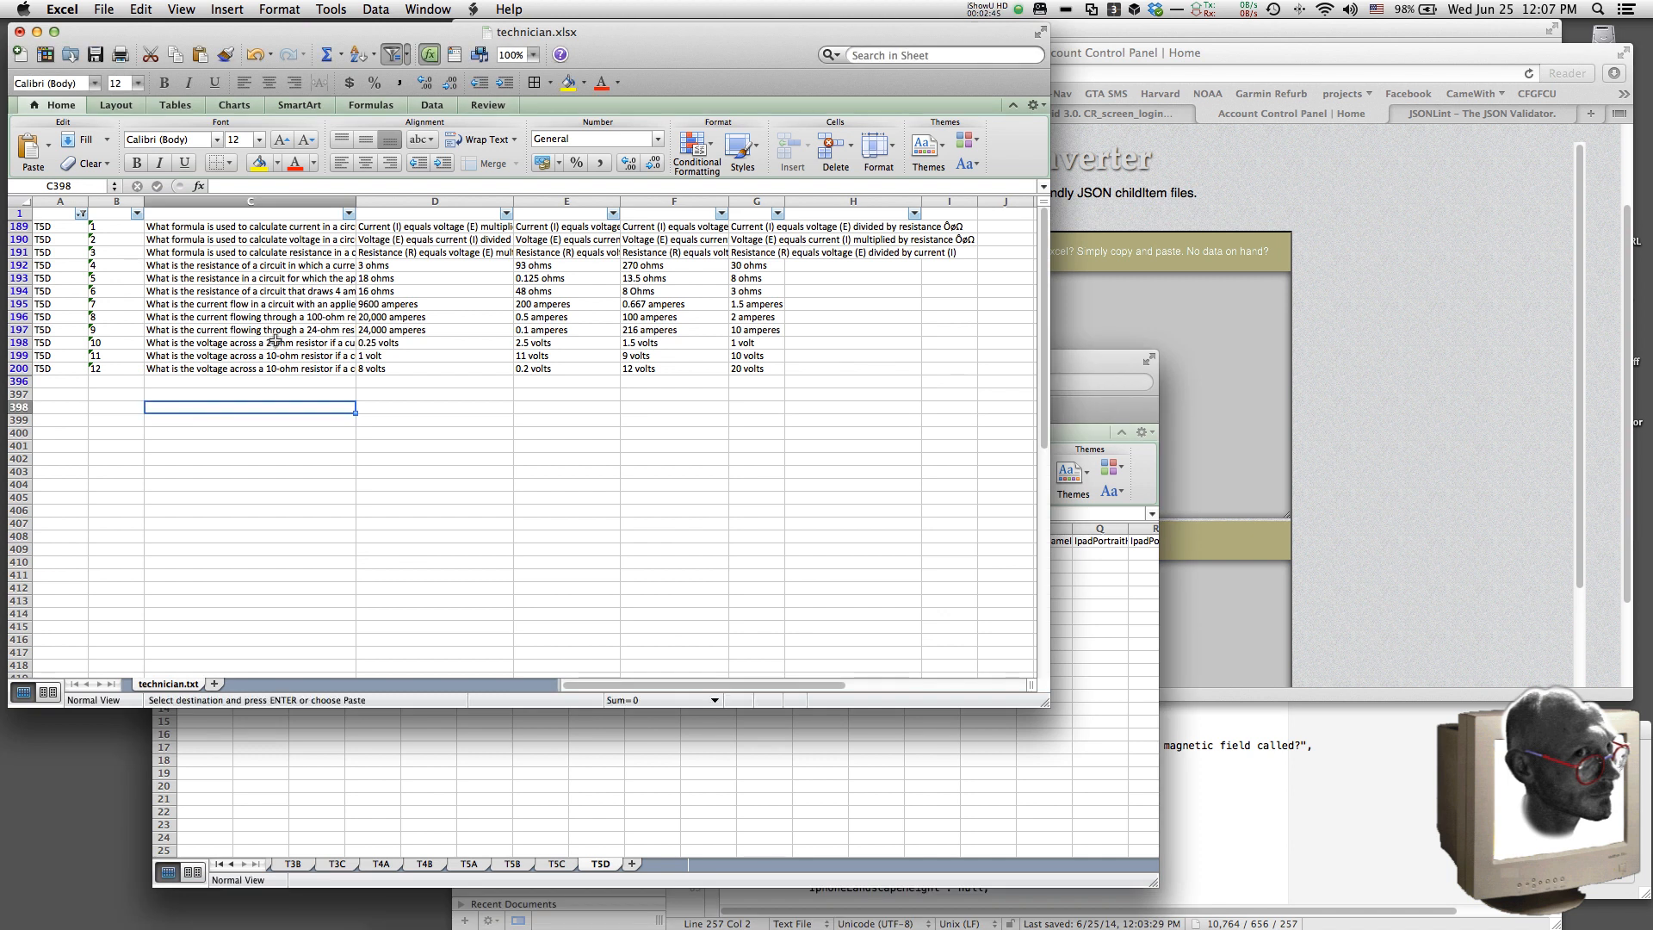
drag(250, 228, 259, 368)
right_click(247, 296)
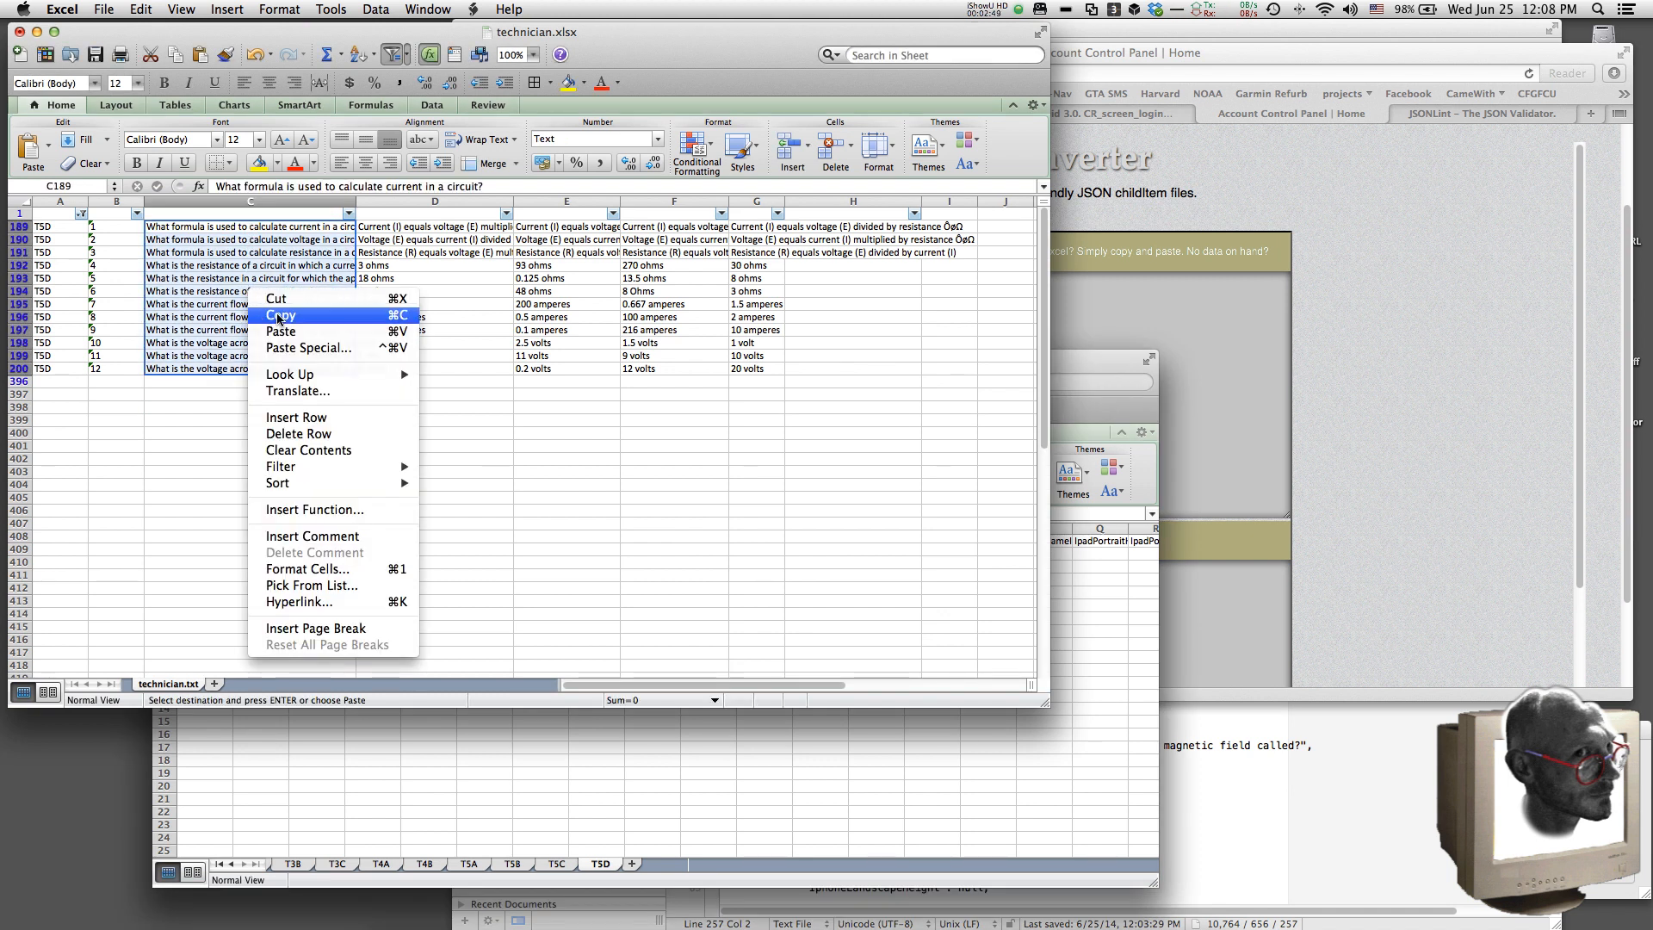
click(281, 315)
click(441, 735)
right_click(314, 555)
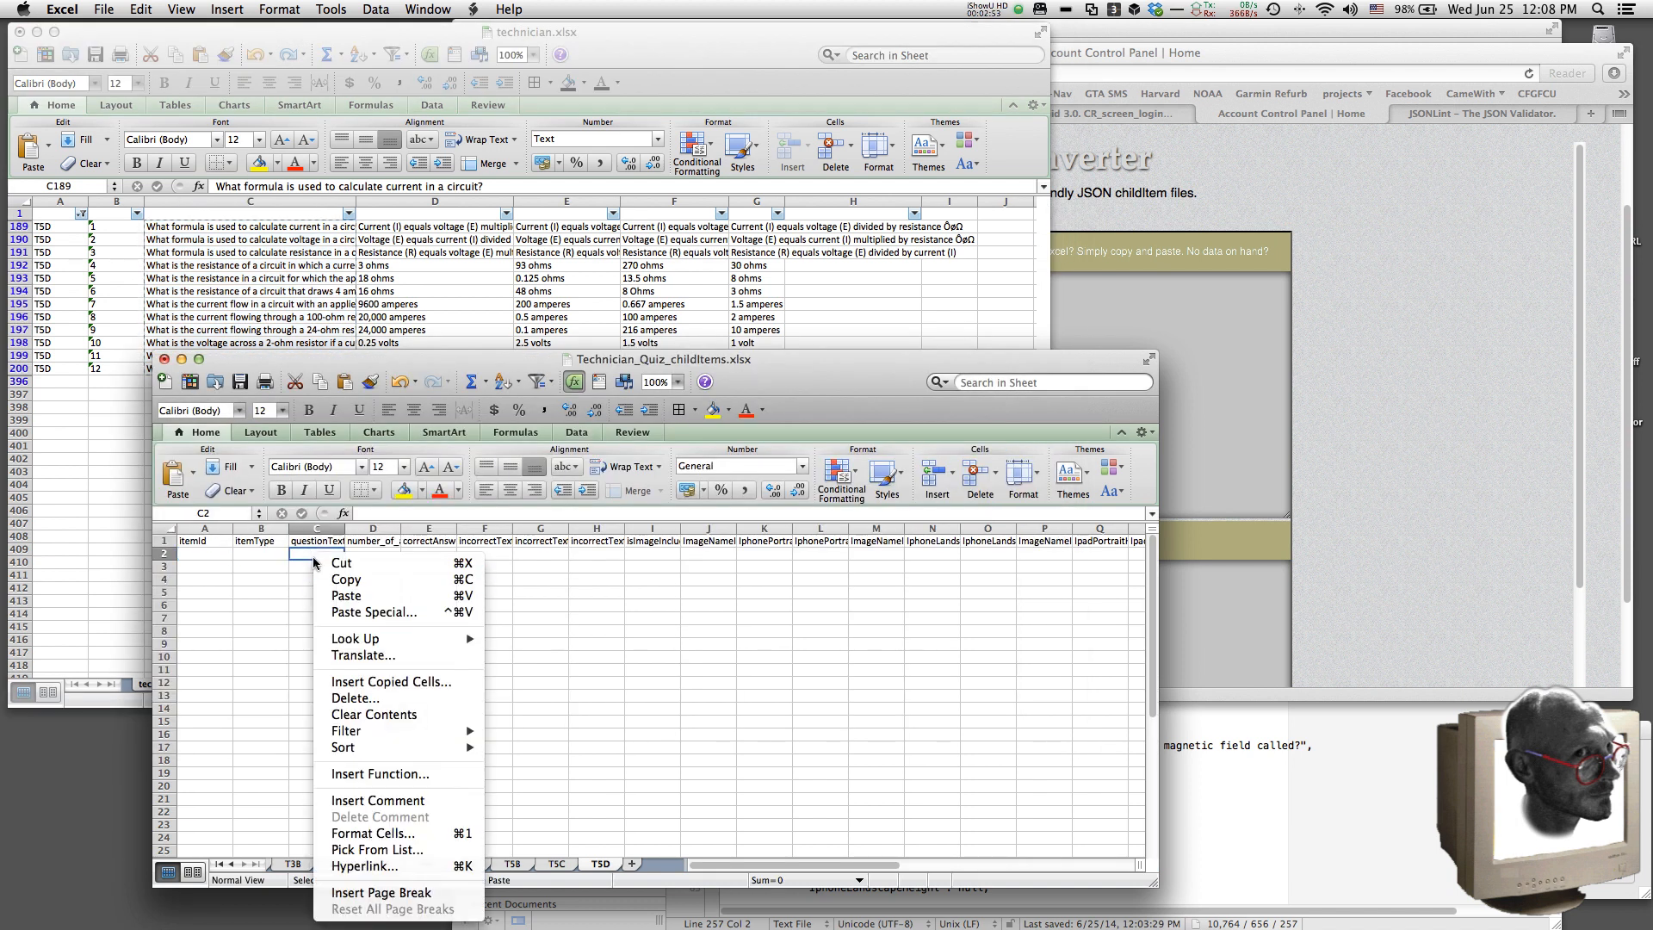
click(341, 596)
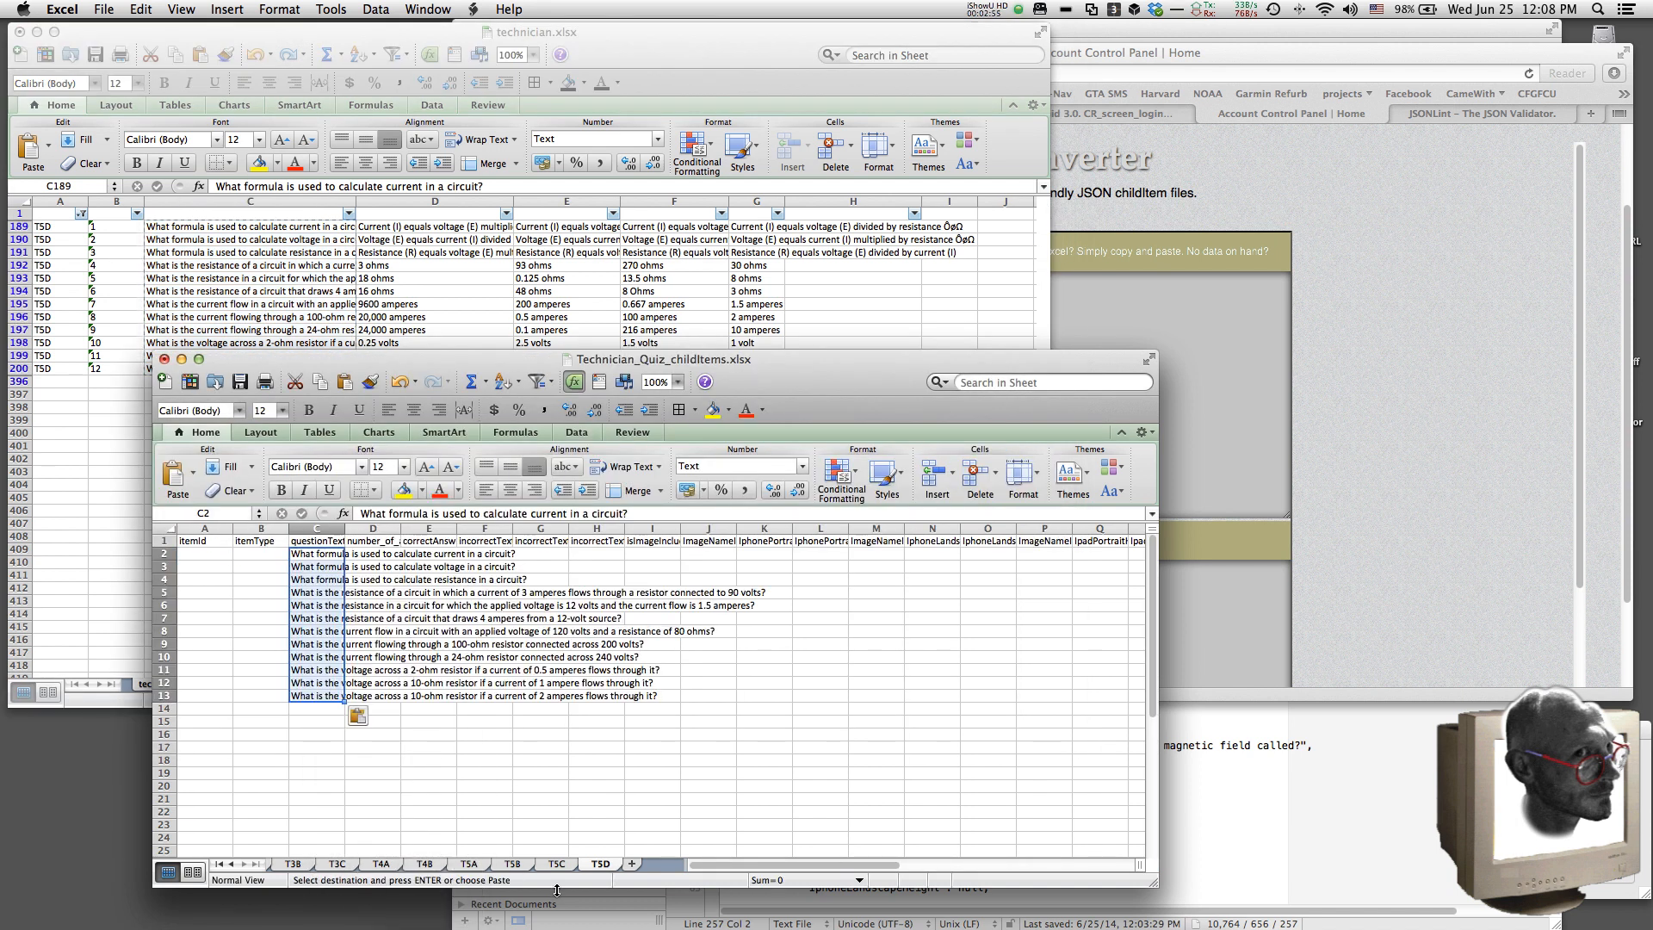
Step: Copy the BT_scrollQuizQuestionItem entries from the T5C sheet into the T5D sheet's itemType column at B2 and fill them down to row 13
click(558, 863)
drag(259, 616, 261, 555)
right_click(262, 556)
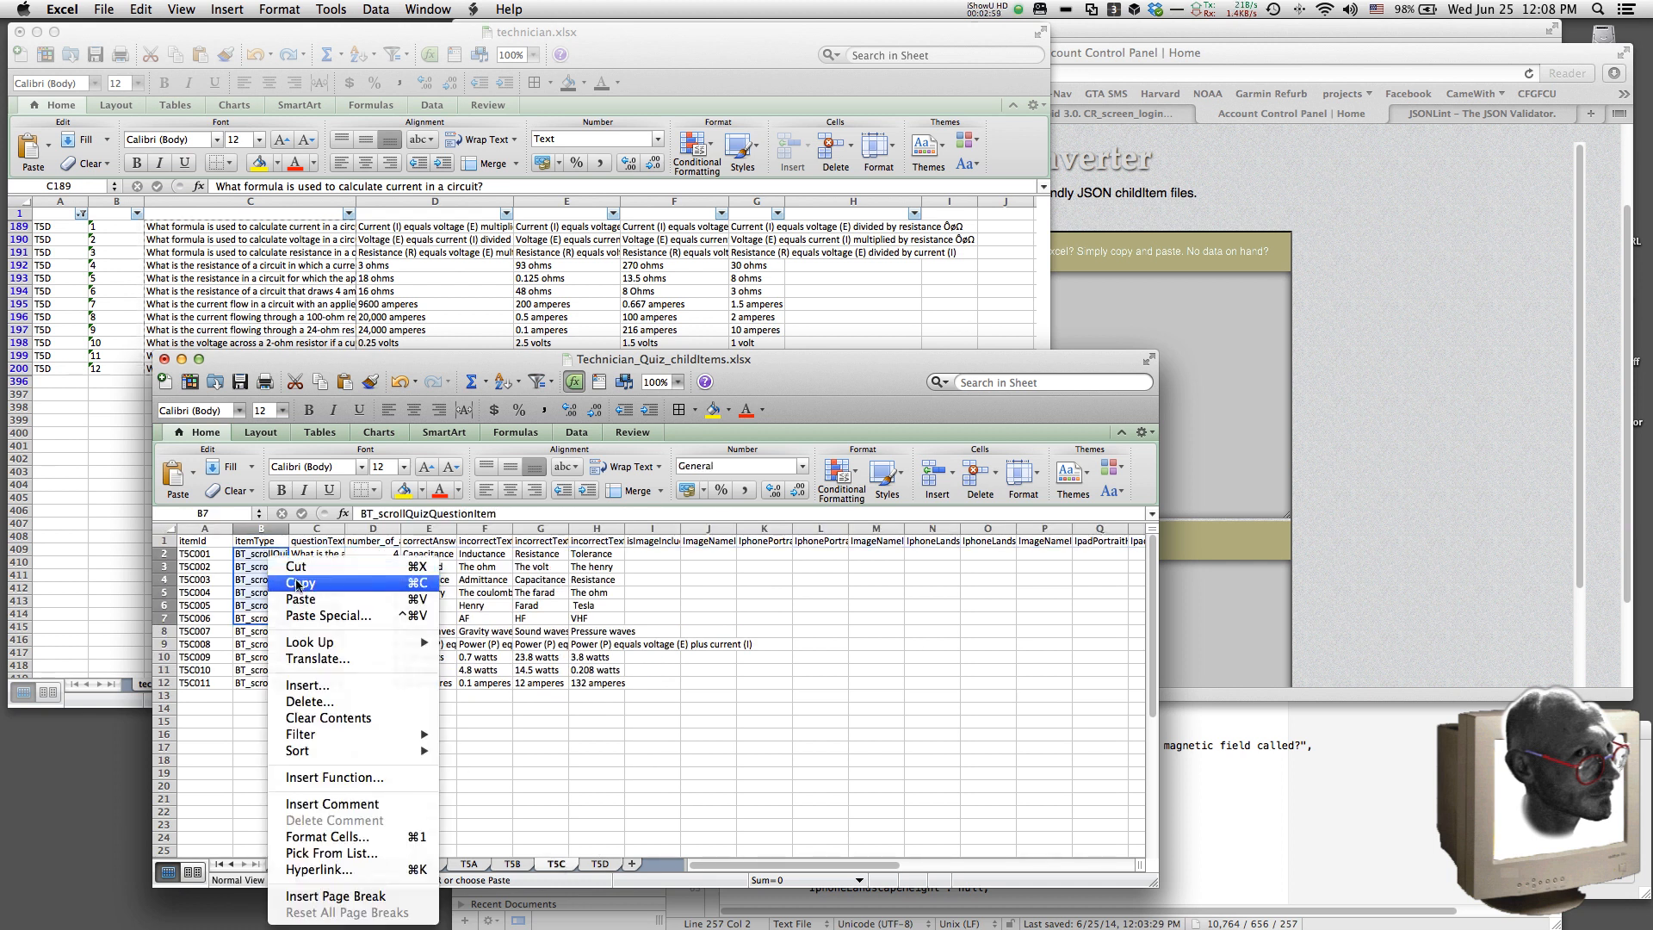
click(296, 581)
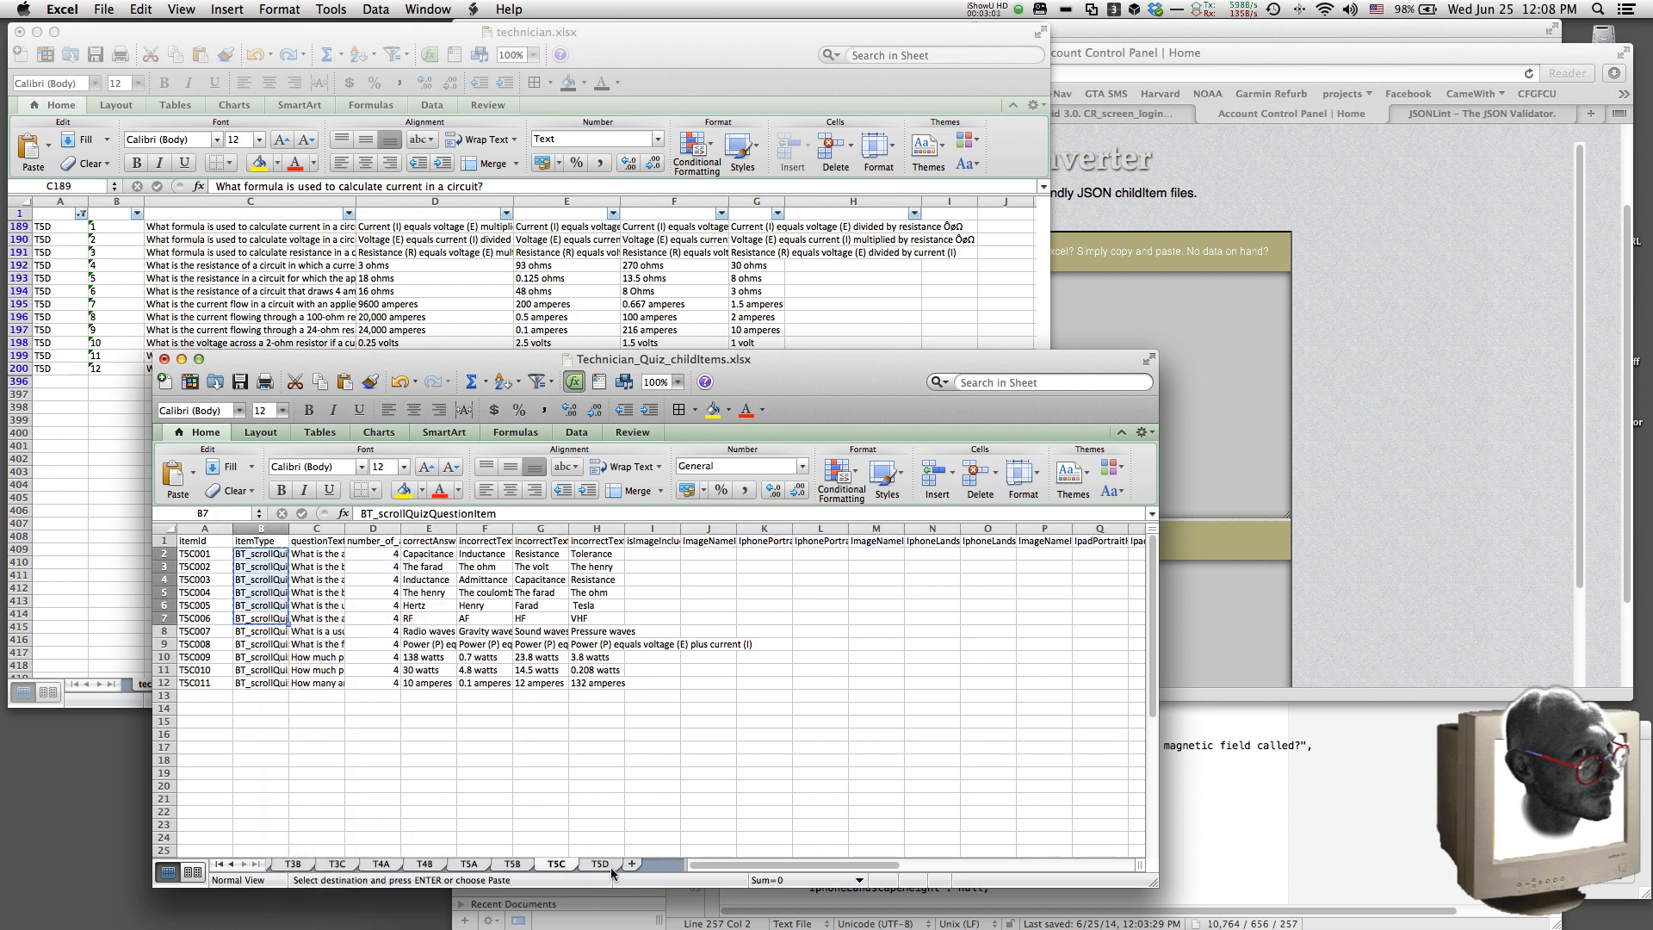
click(605, 864)
right_click(261, 553)
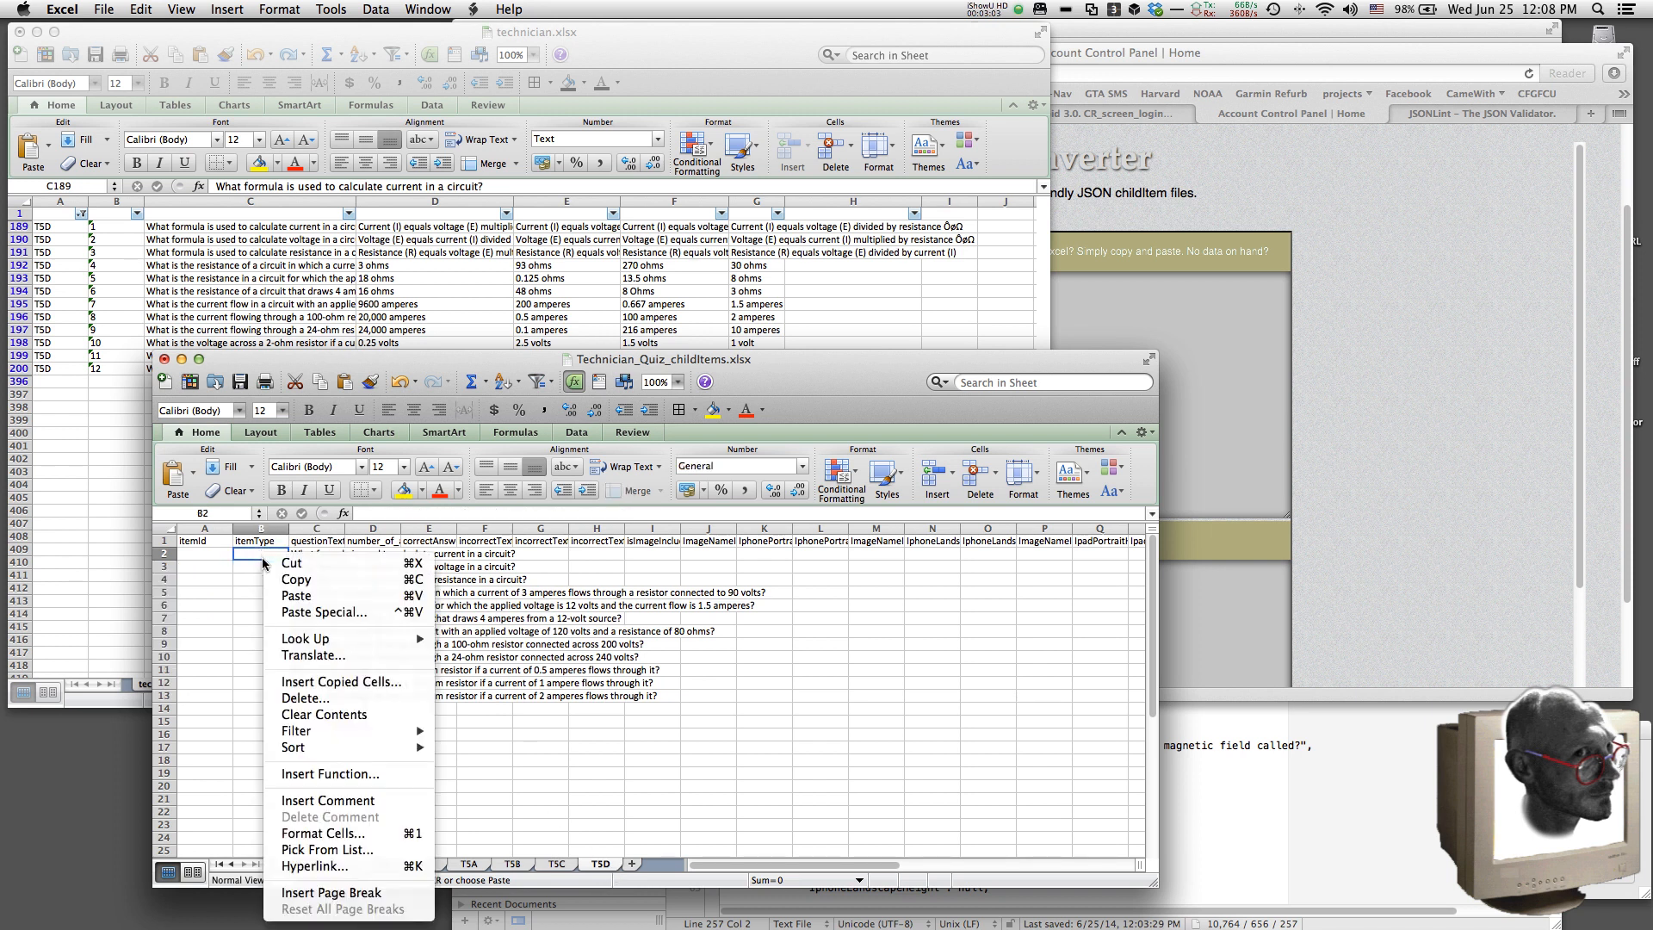
click(287, 596)
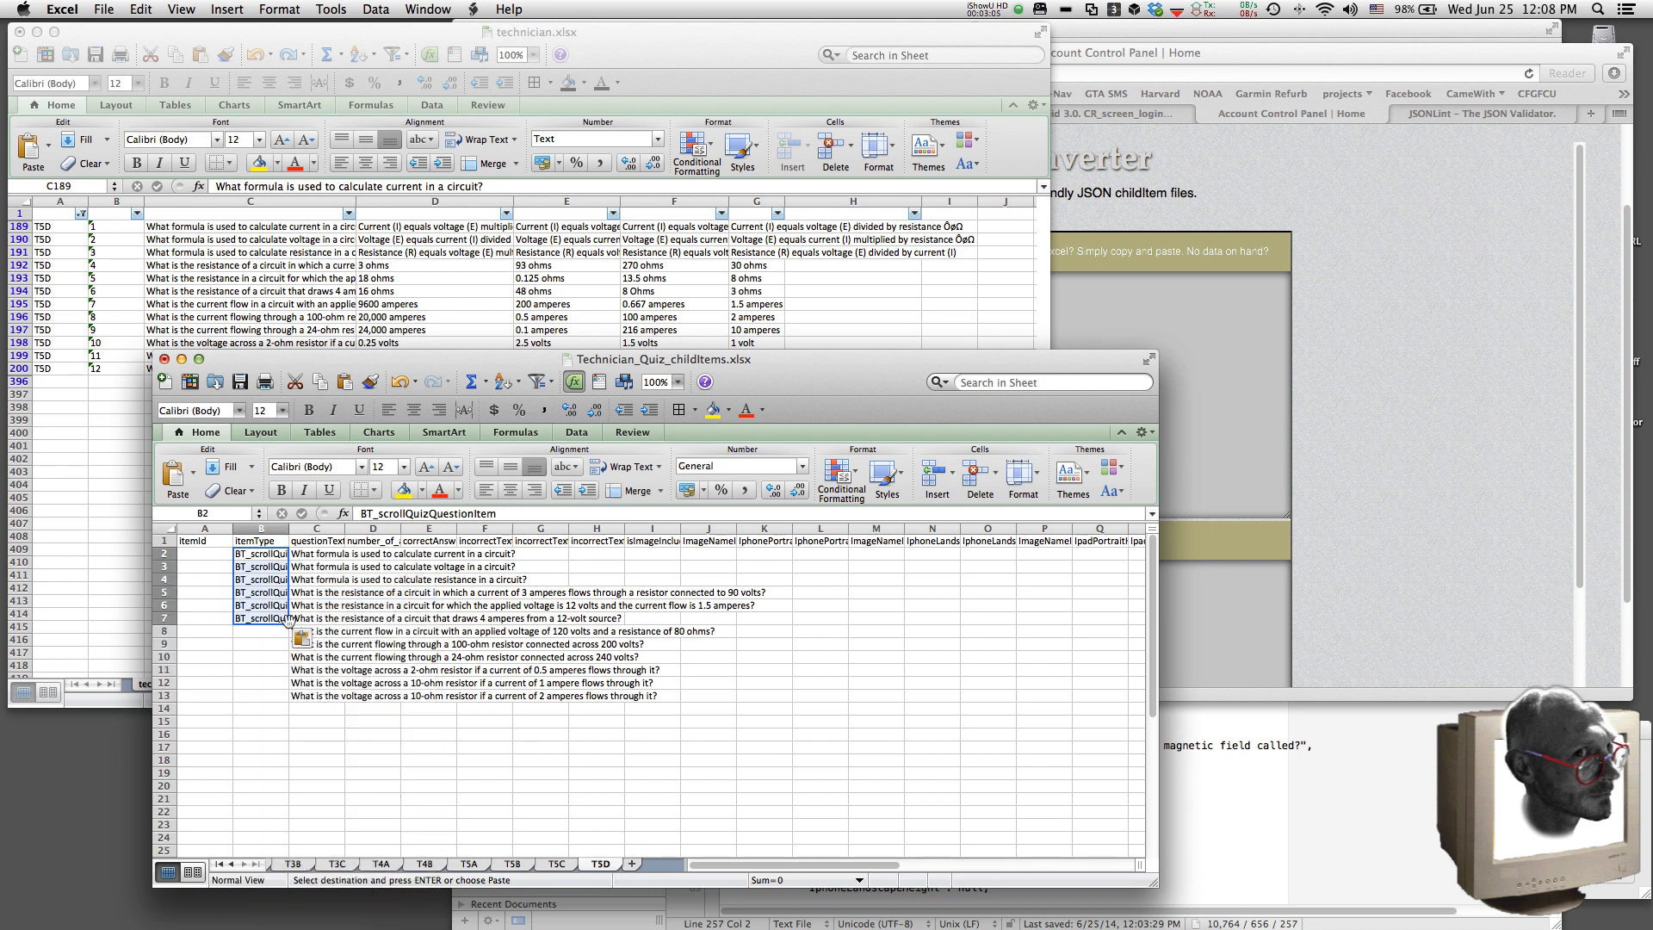
drag(287, 625, 294, 700)
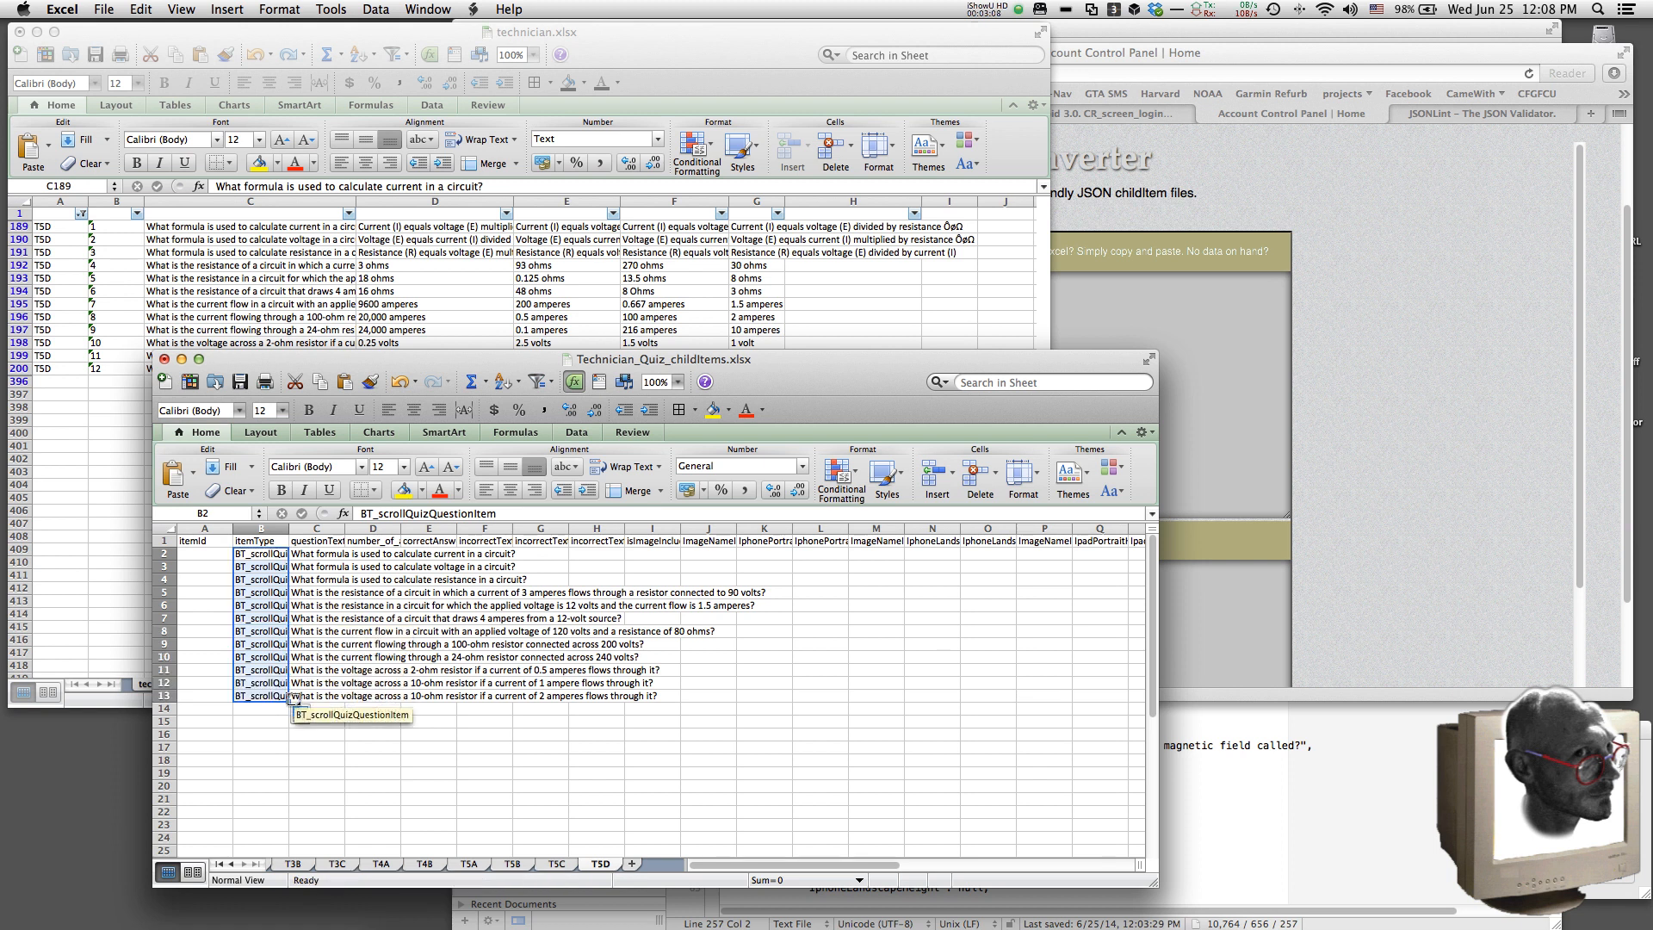
Step: Enter T5D001 in A2 and fill the itemId series down to T5D012 in A13
click(211, 554)
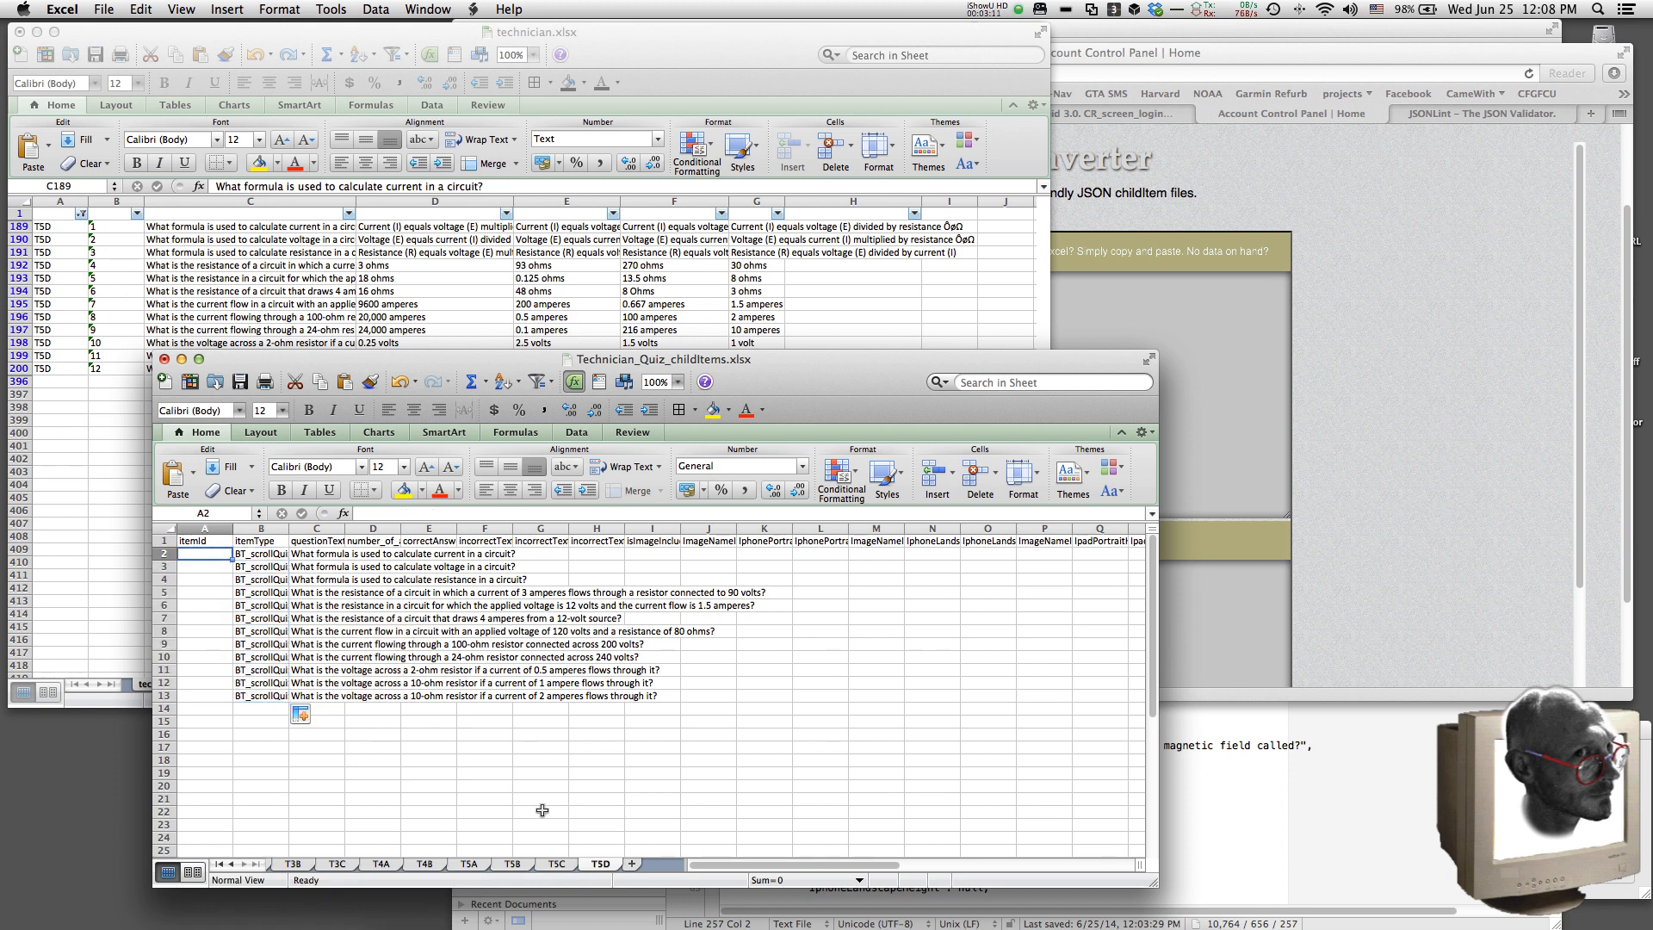
text(T5D001)
key(Return)
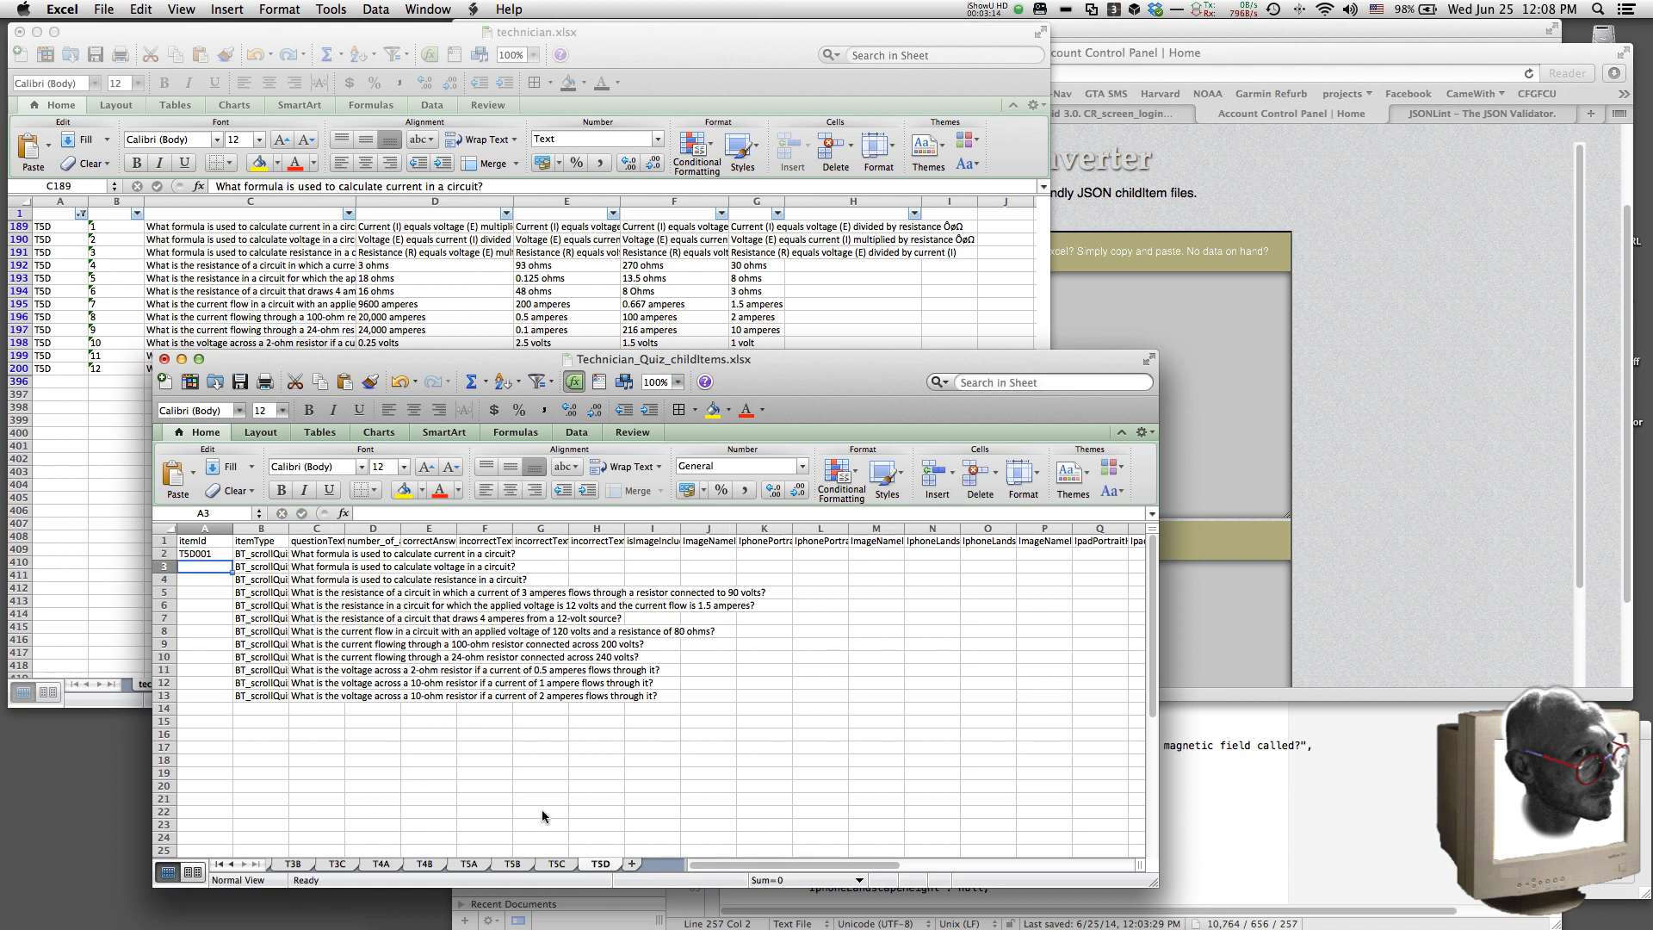
click(232, 557)
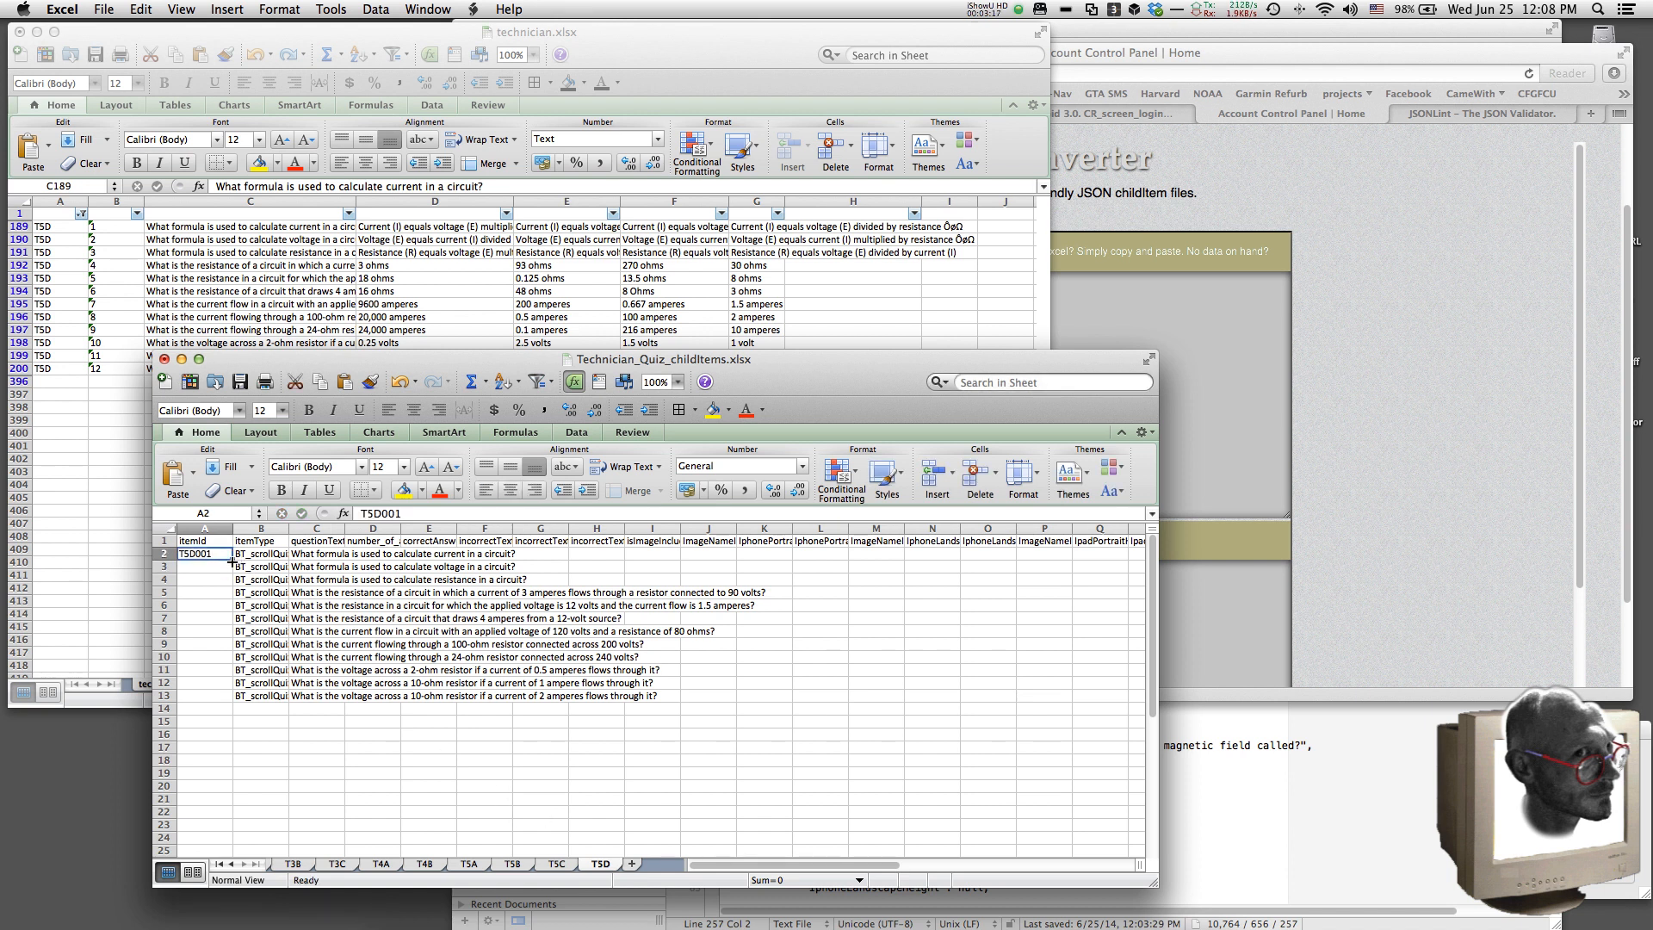
drag(232, 561, 237, 702)
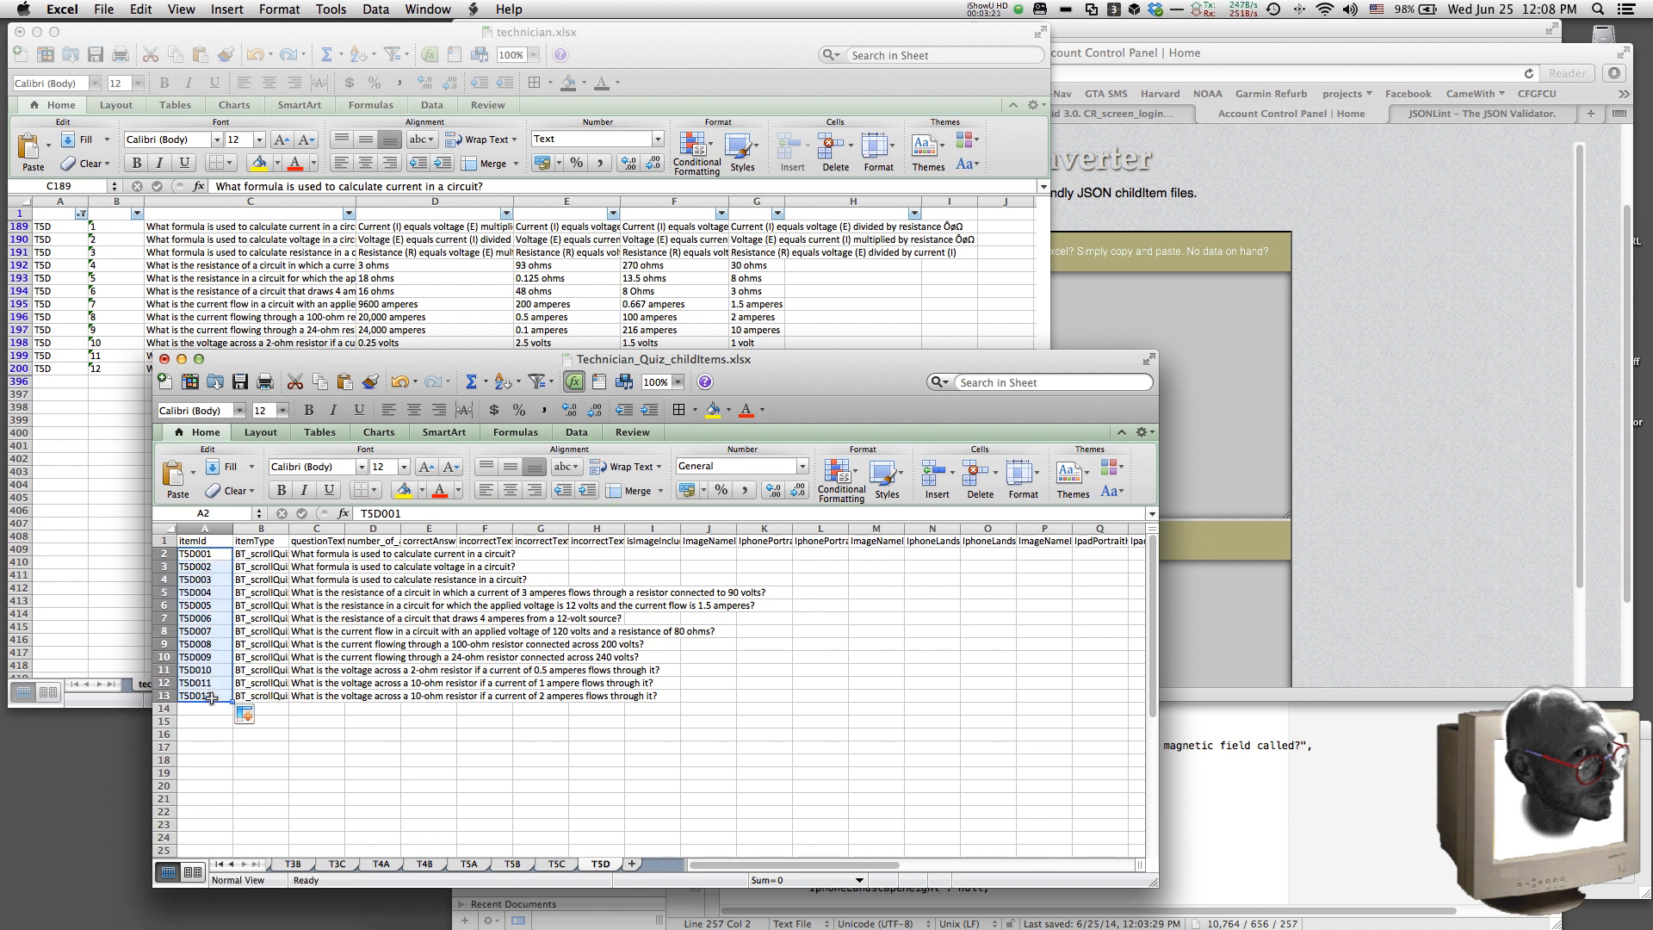
Step: Enter 4 as the number of answers for all twelve questions in D2:D13
click(368, 554)
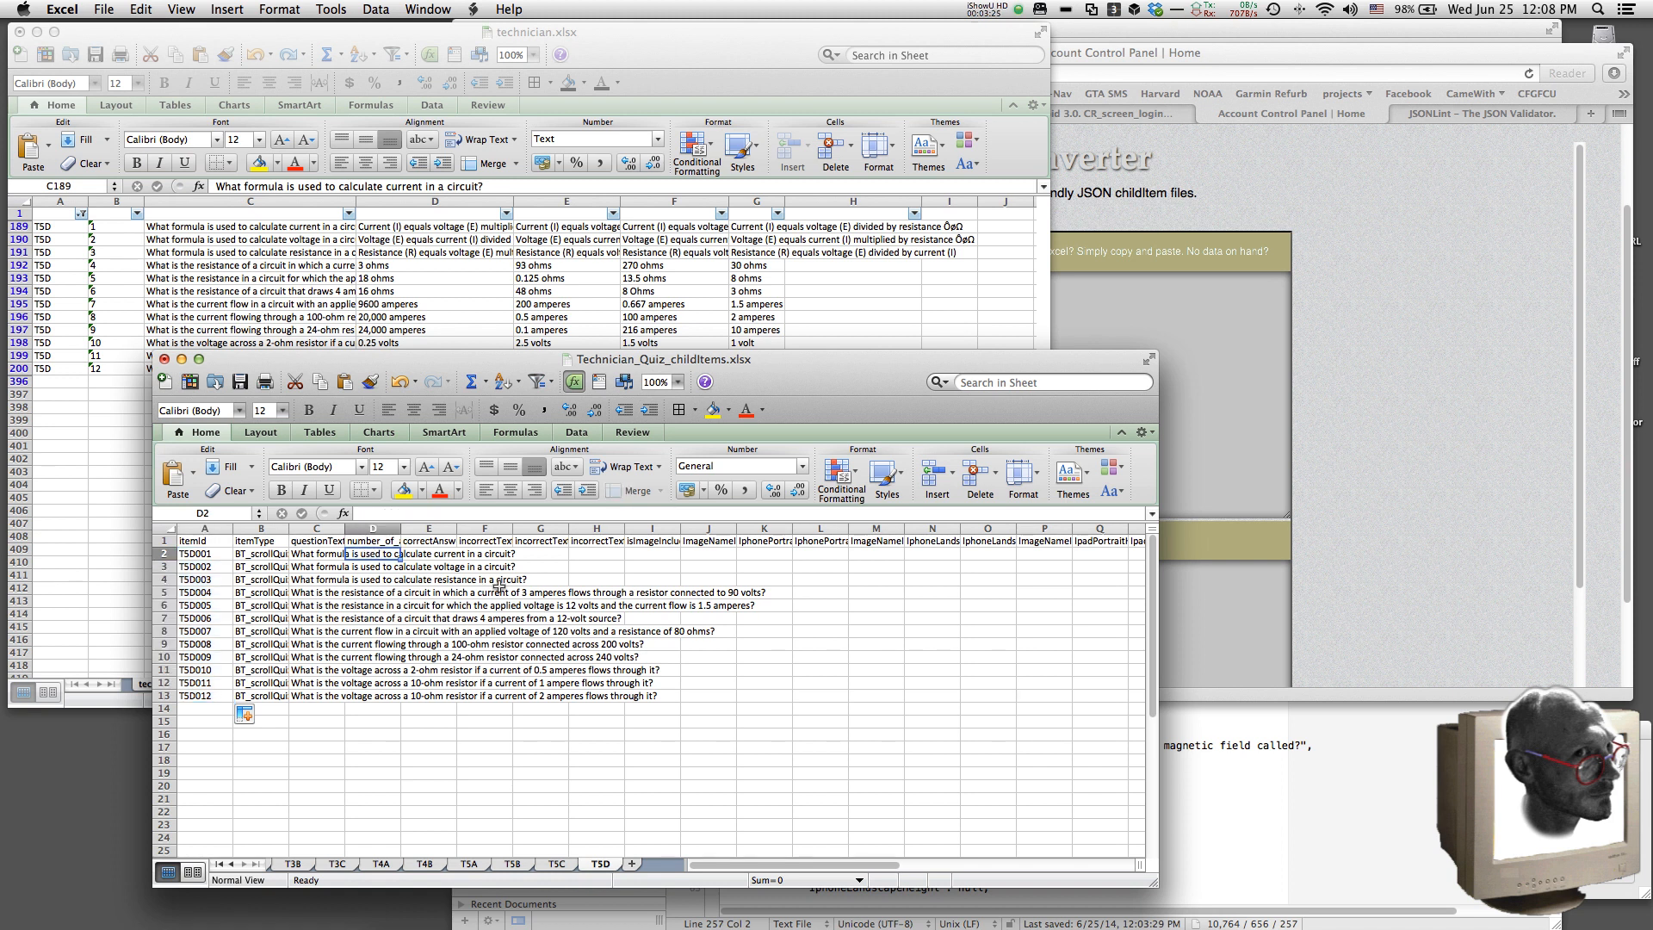
text(4 4 4 4 4 4 4 4 4 4 4 4)
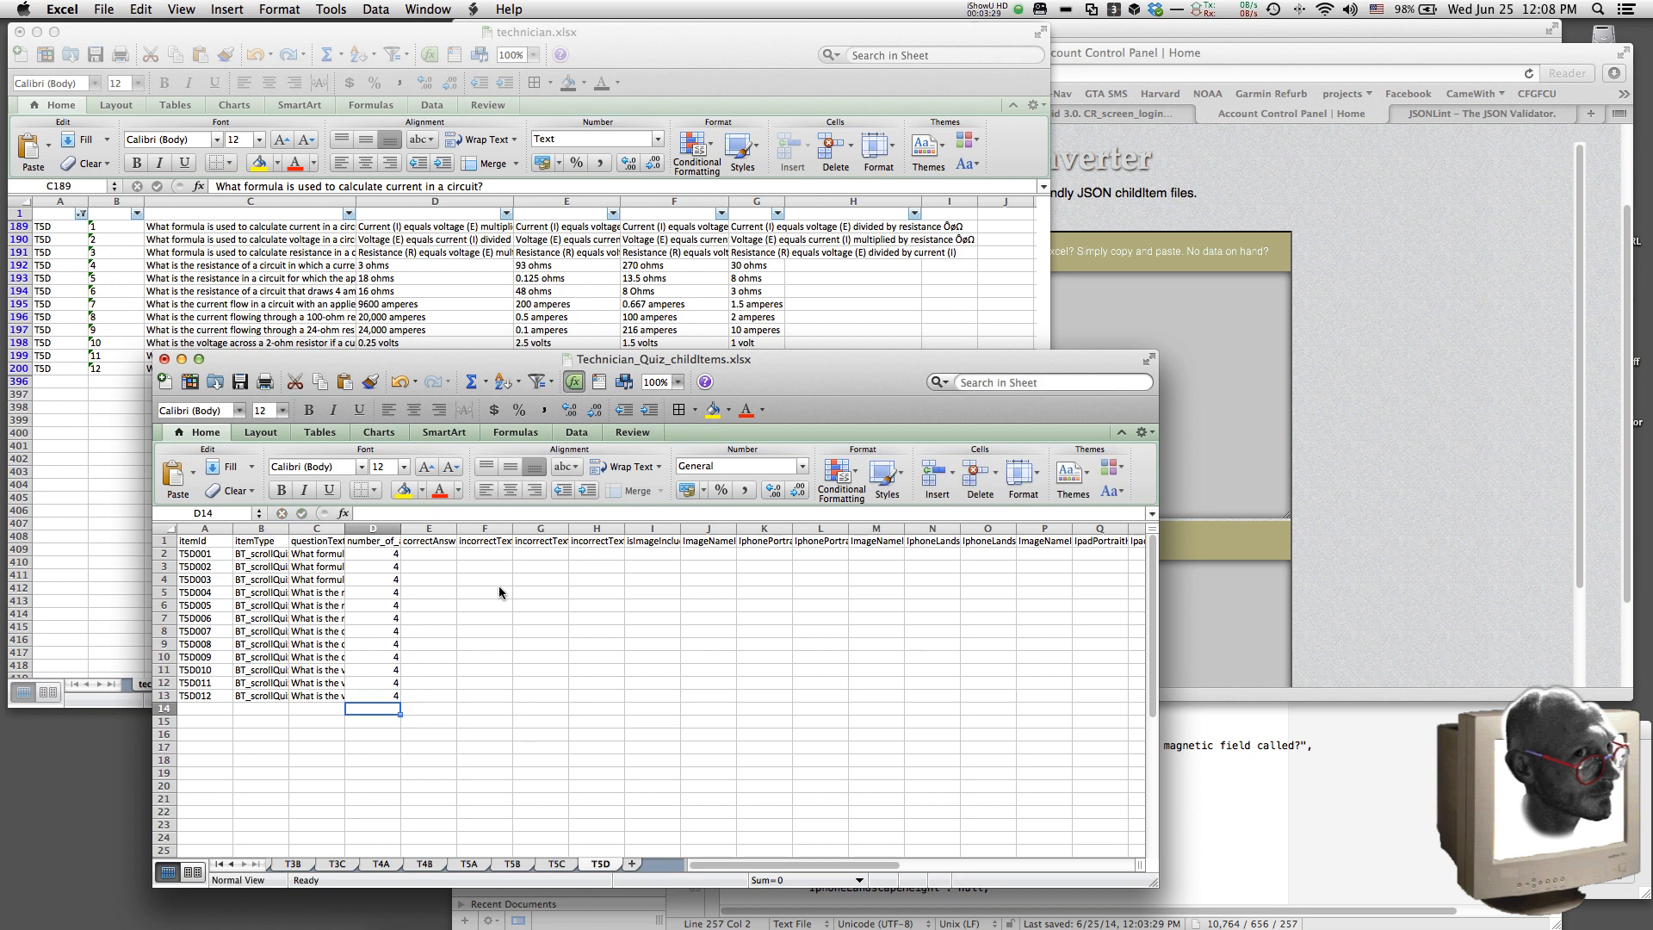
Step: Copy the four filtered T5D answer columns D to G from technician.xlsx into the T5D sheet of the quiz workbook, starting at I15
click(480, 318)
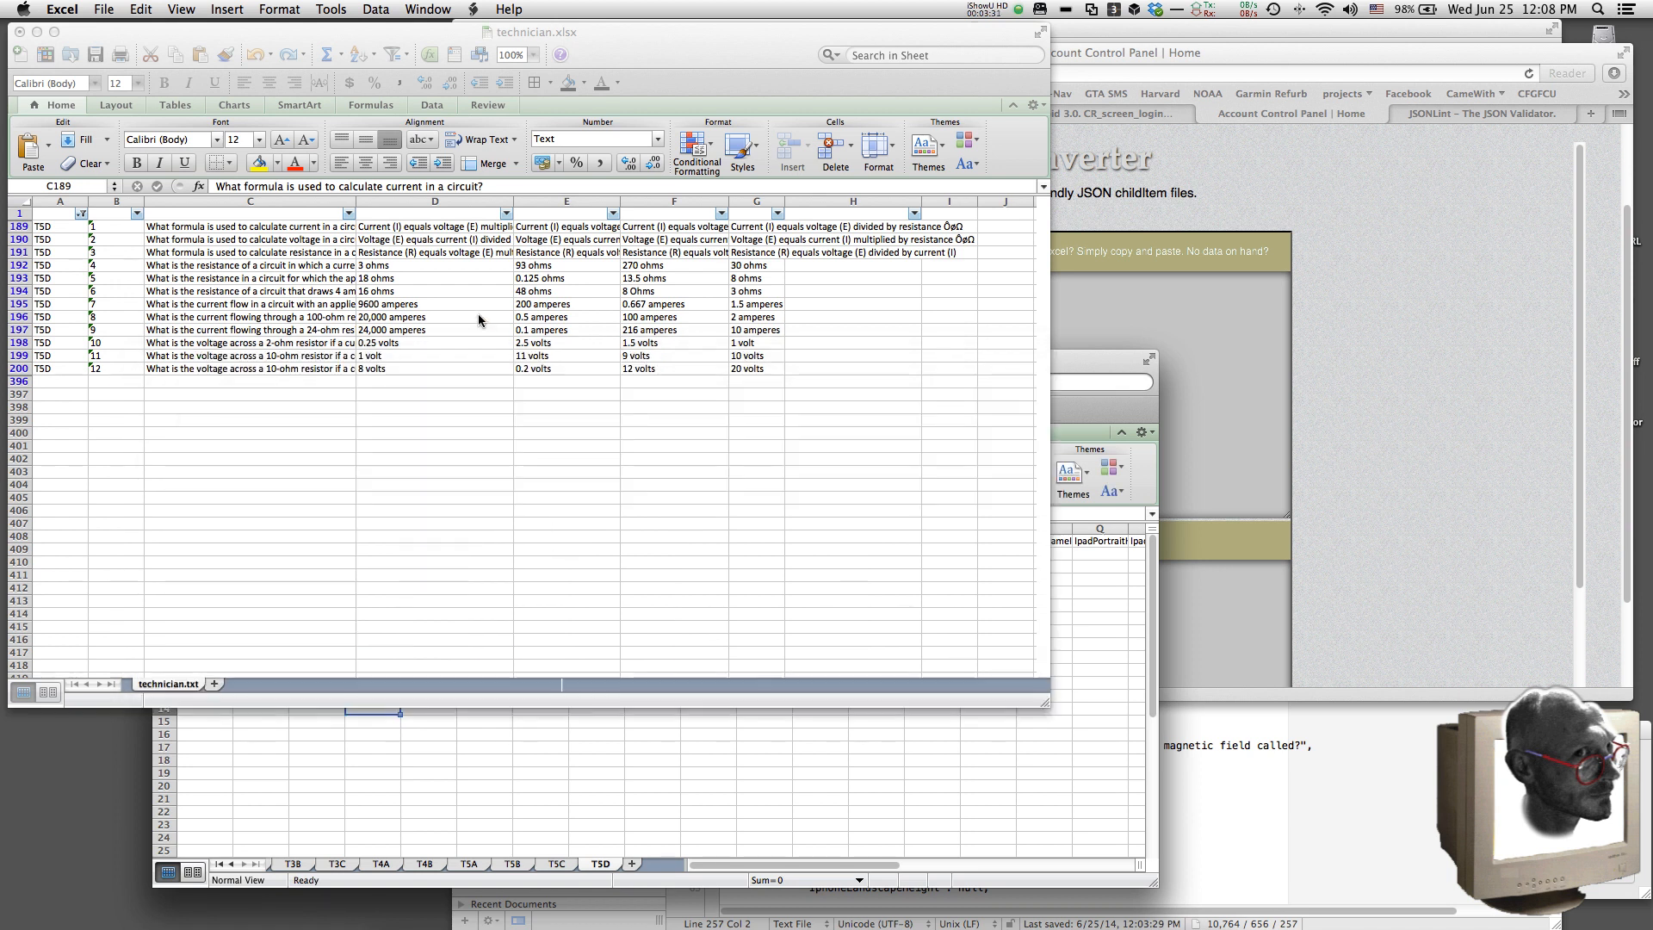
drag(457, 227, 773, 369)
right_click(720, 324)
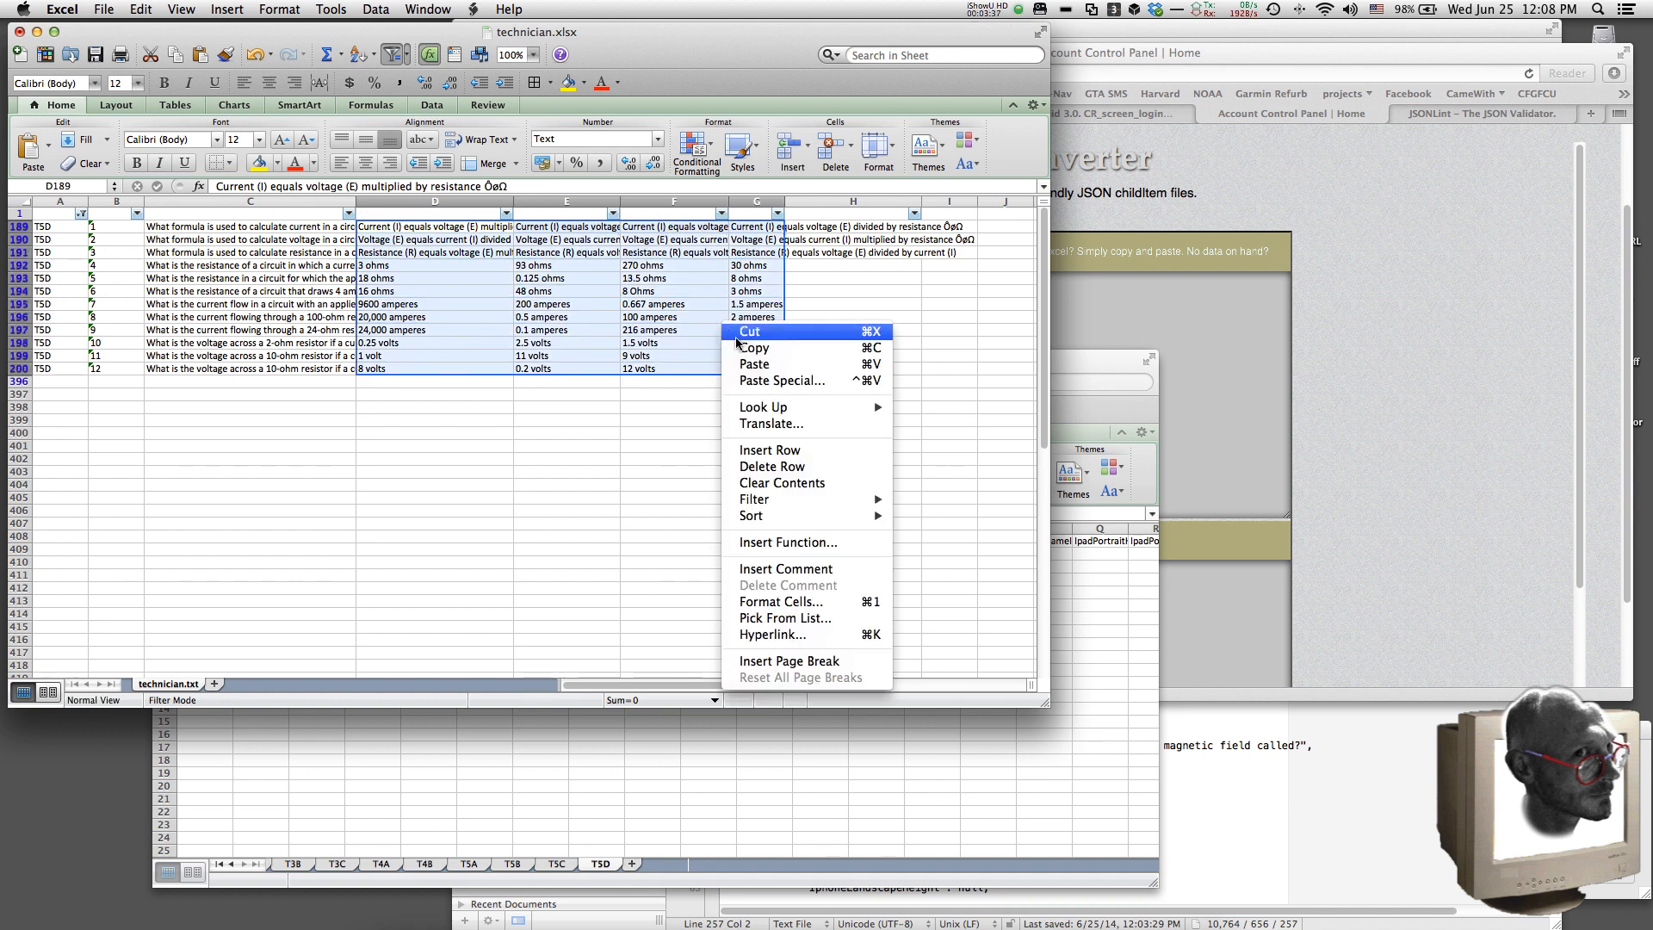
click(747, 343)
click(701, 776)
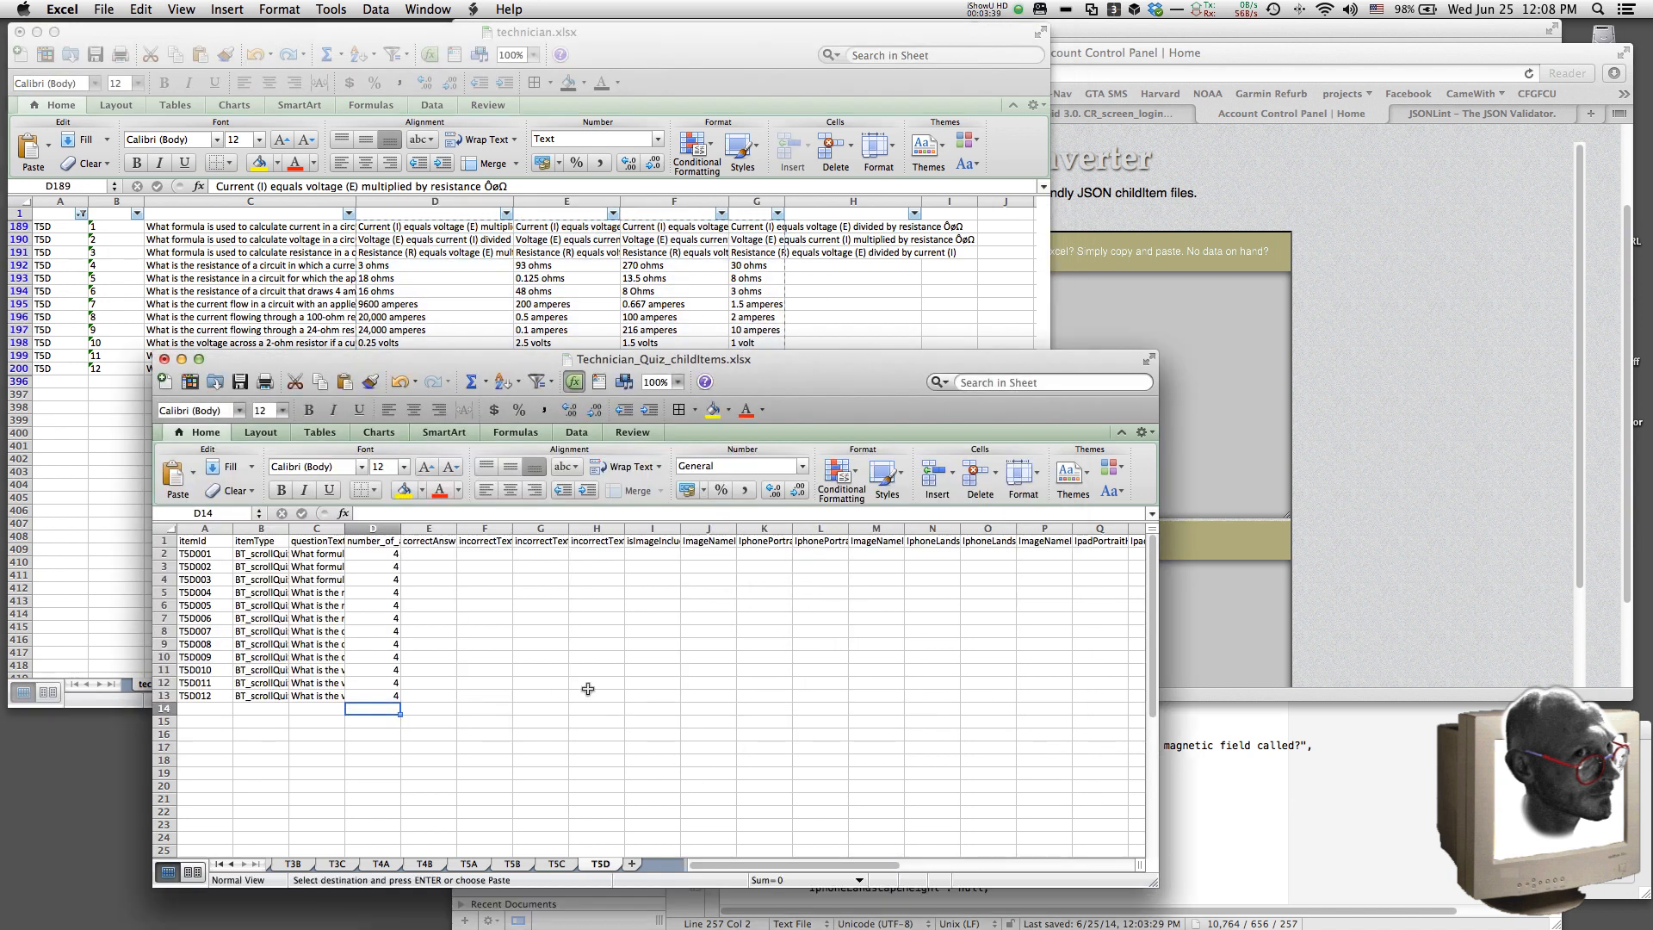
right_click(642, 720)
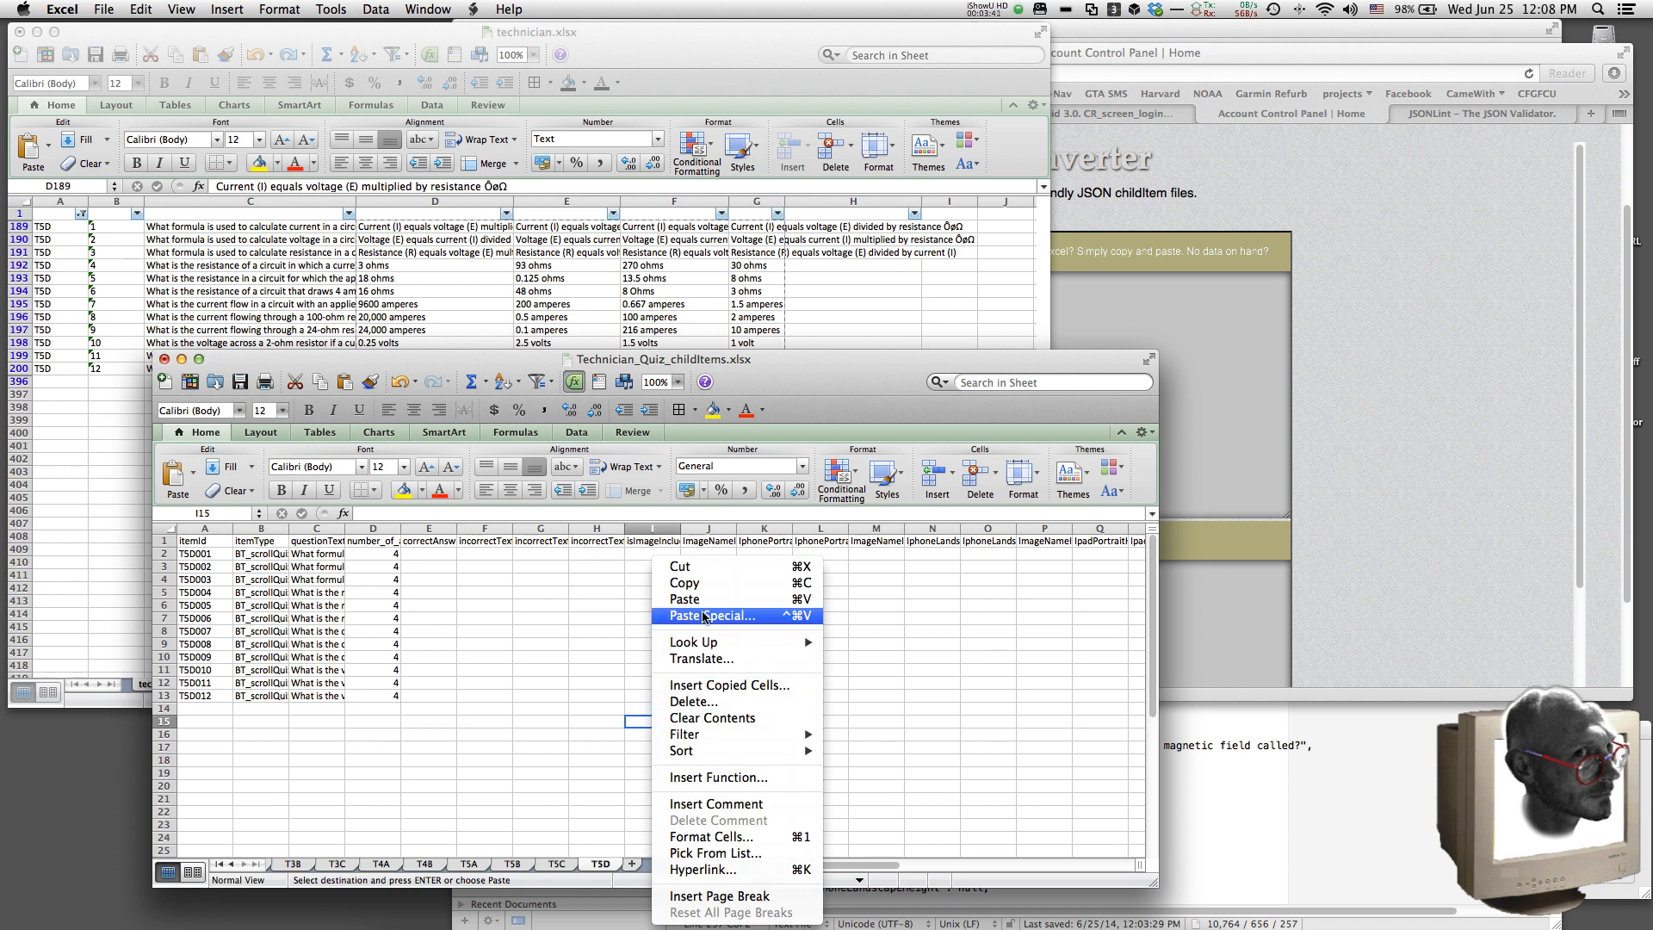
click(704, 600)
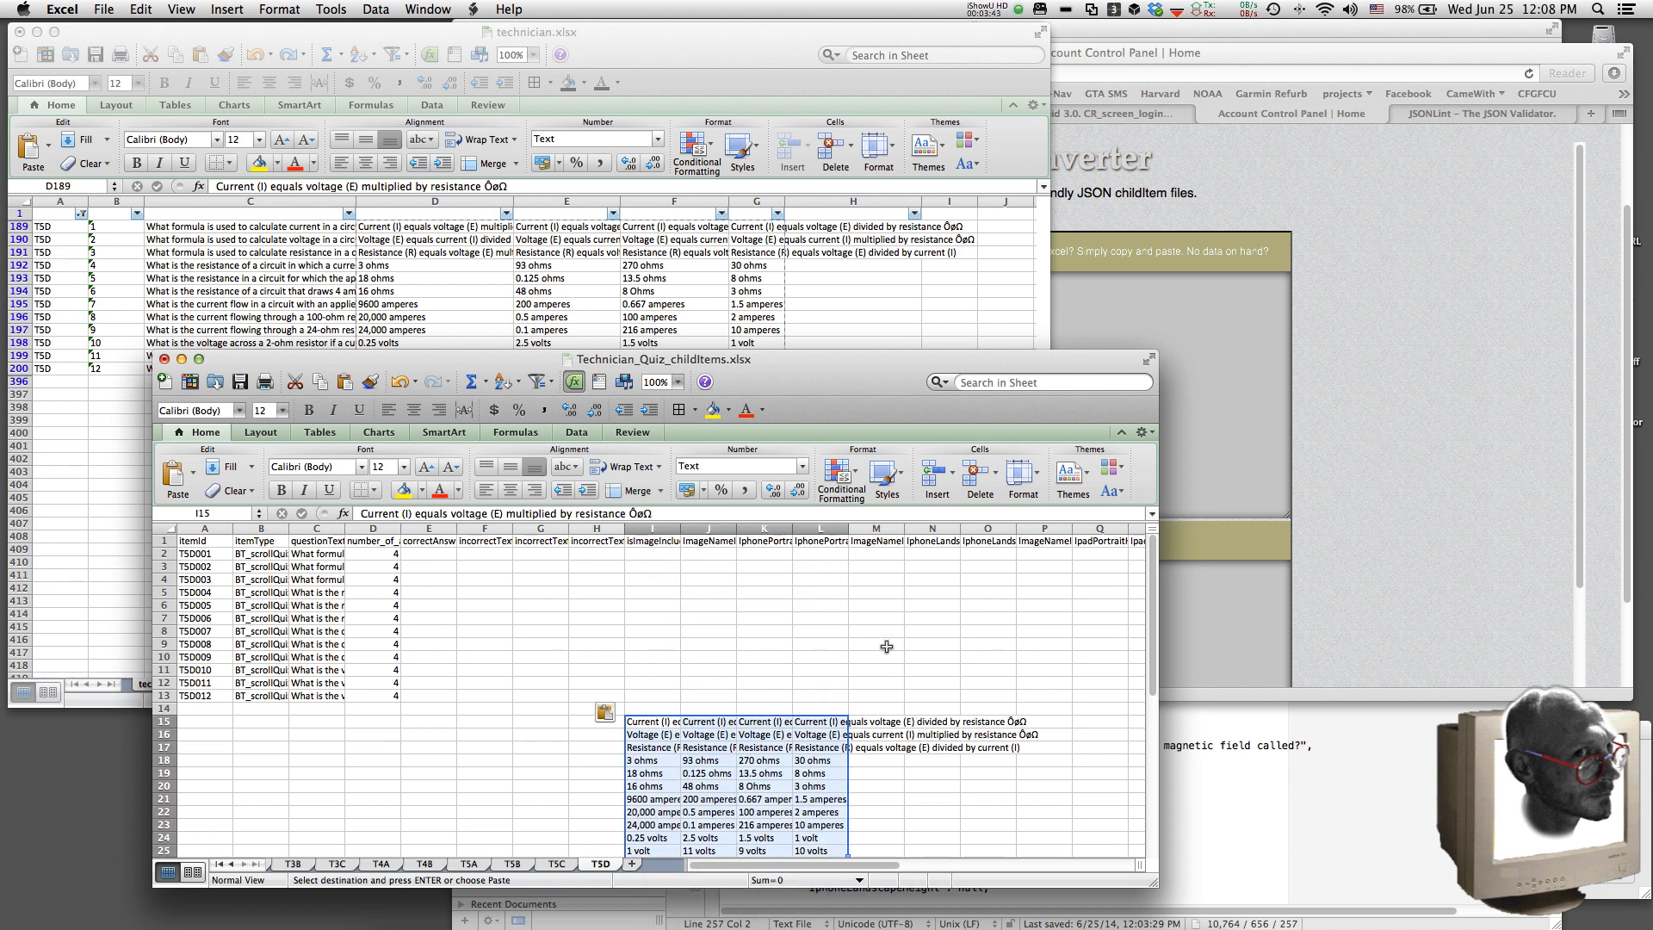
Step: Move the last pasted answer column, L15:L26, in front of the other three so it starts at H15
scroll(887, 646, down, 5)
click(917, 771)
drag(822, 657, 822, 801)
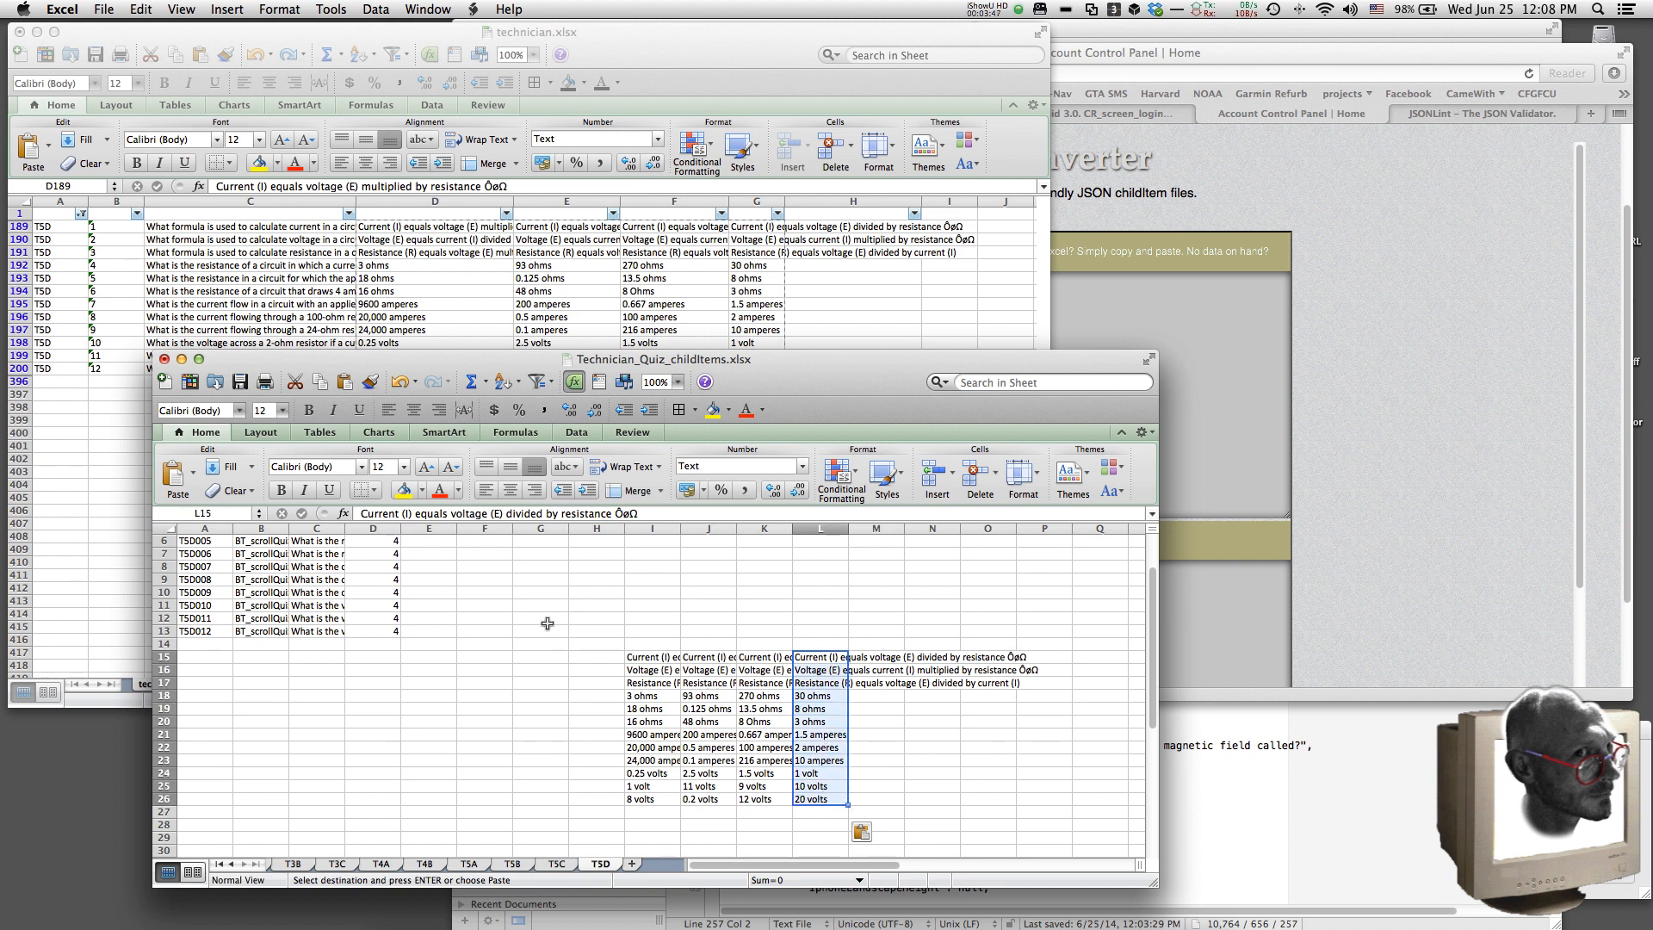
scroll(550, 626, up, 5)
scroll(990, 681, down, 5)
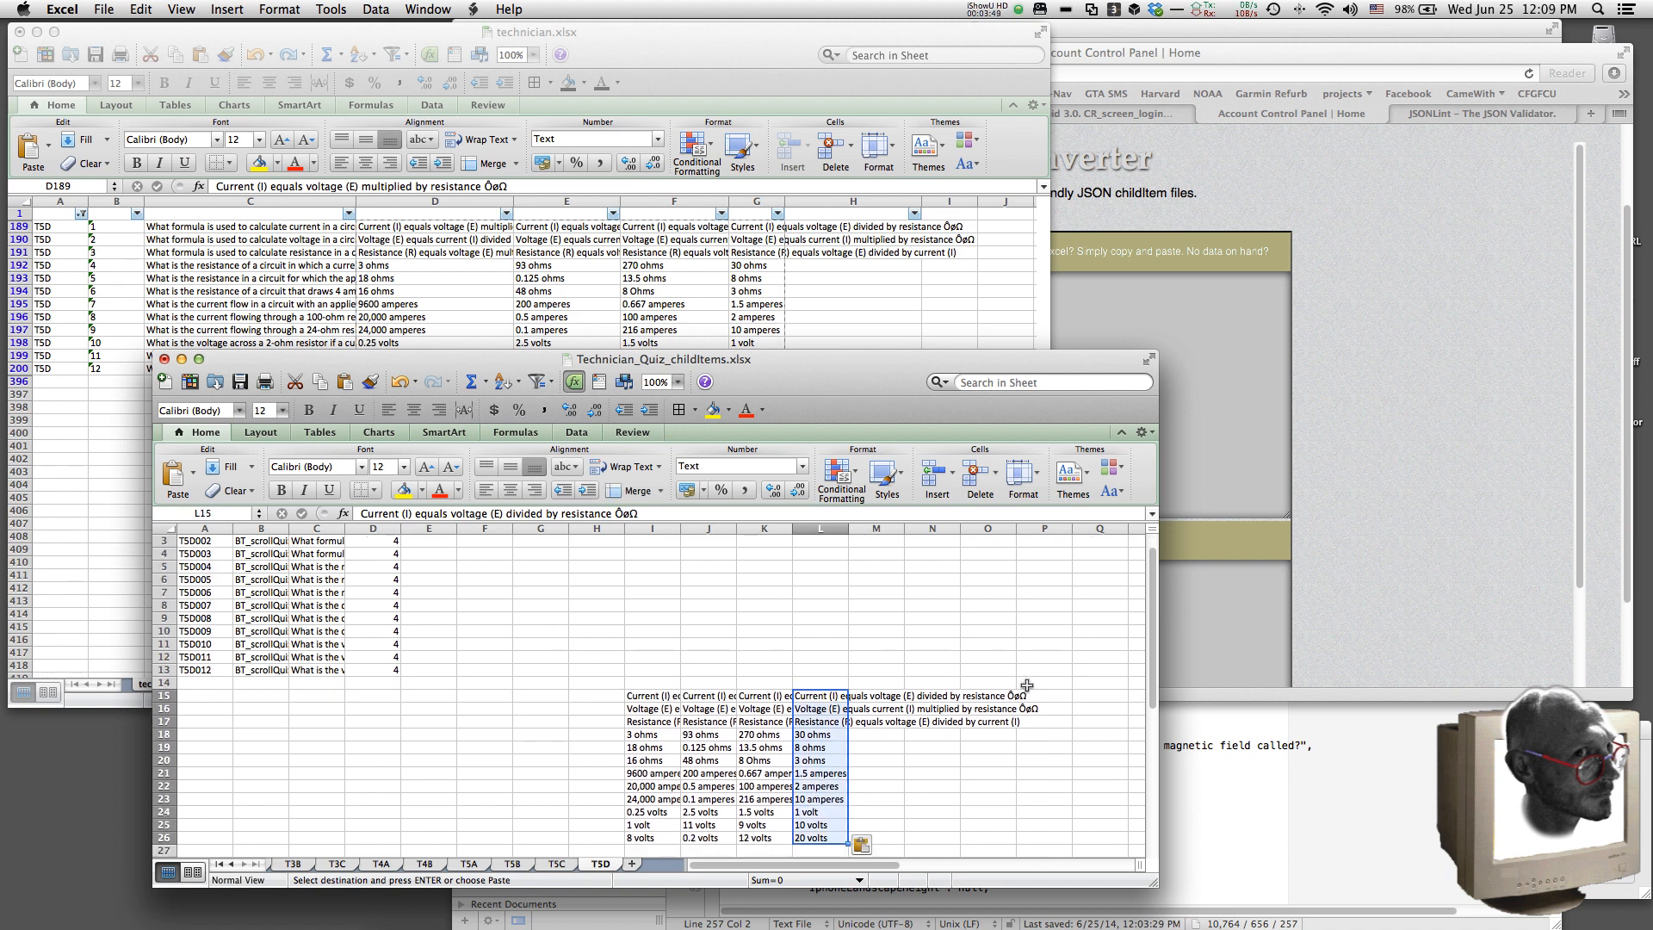
key(super+v)
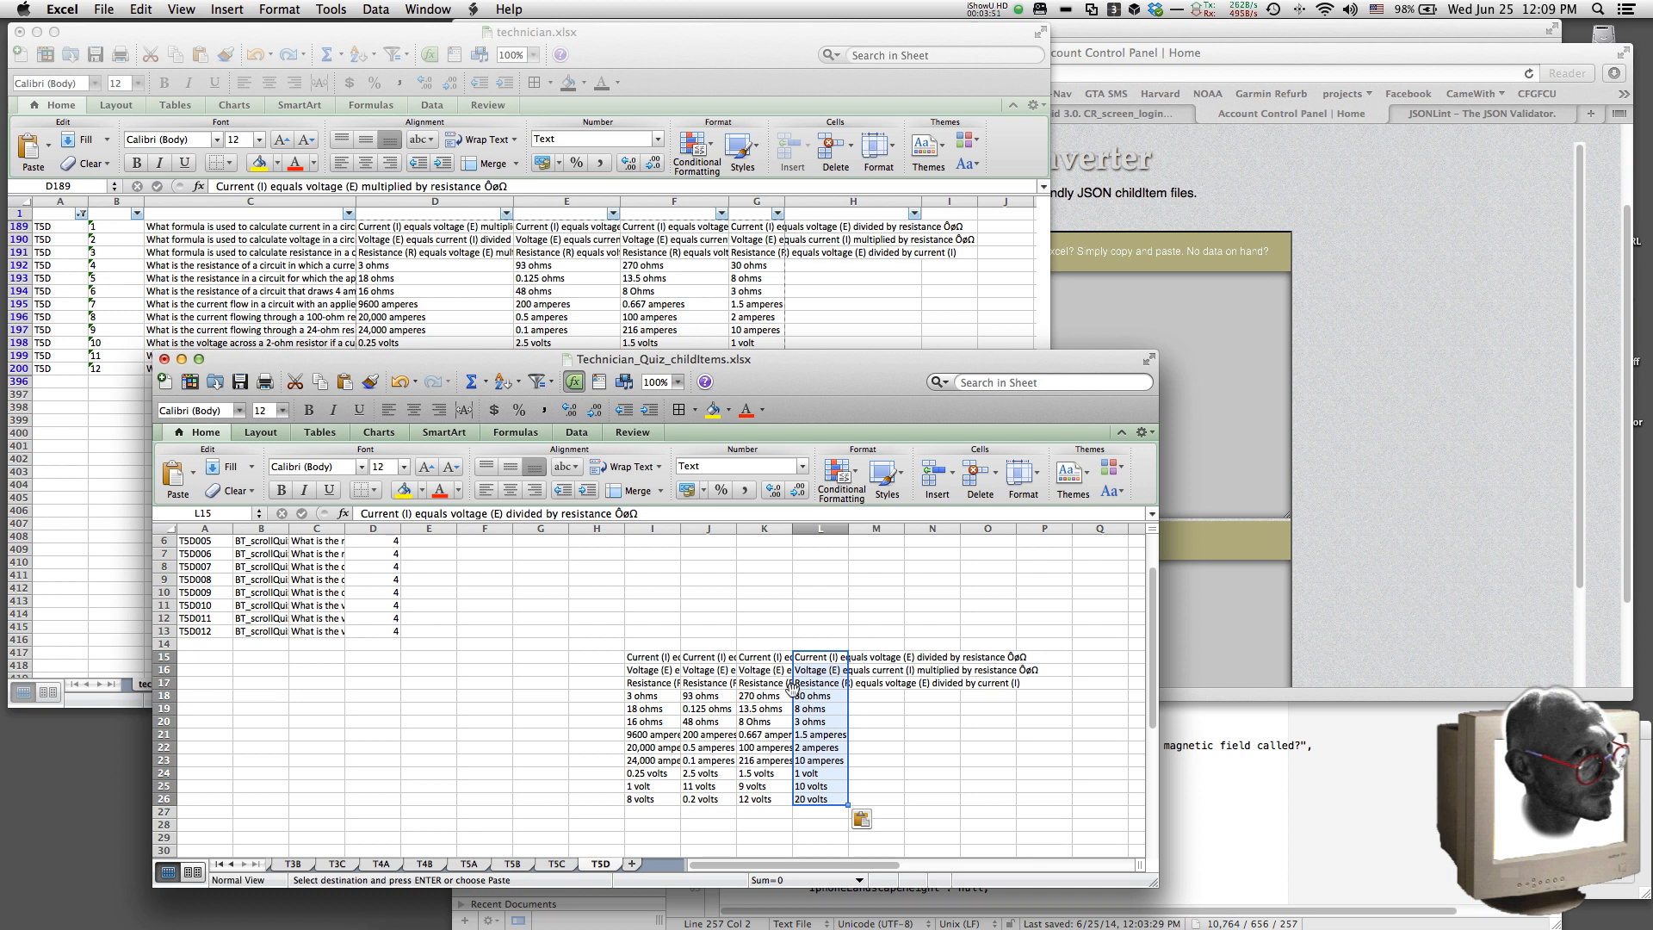
drag(792, 687, 762, 799)
Step: Move the reordered answer block H15:K26 up under the correct and incorrect answer headers, starting at E2
scroll(470, 676, up, 5)
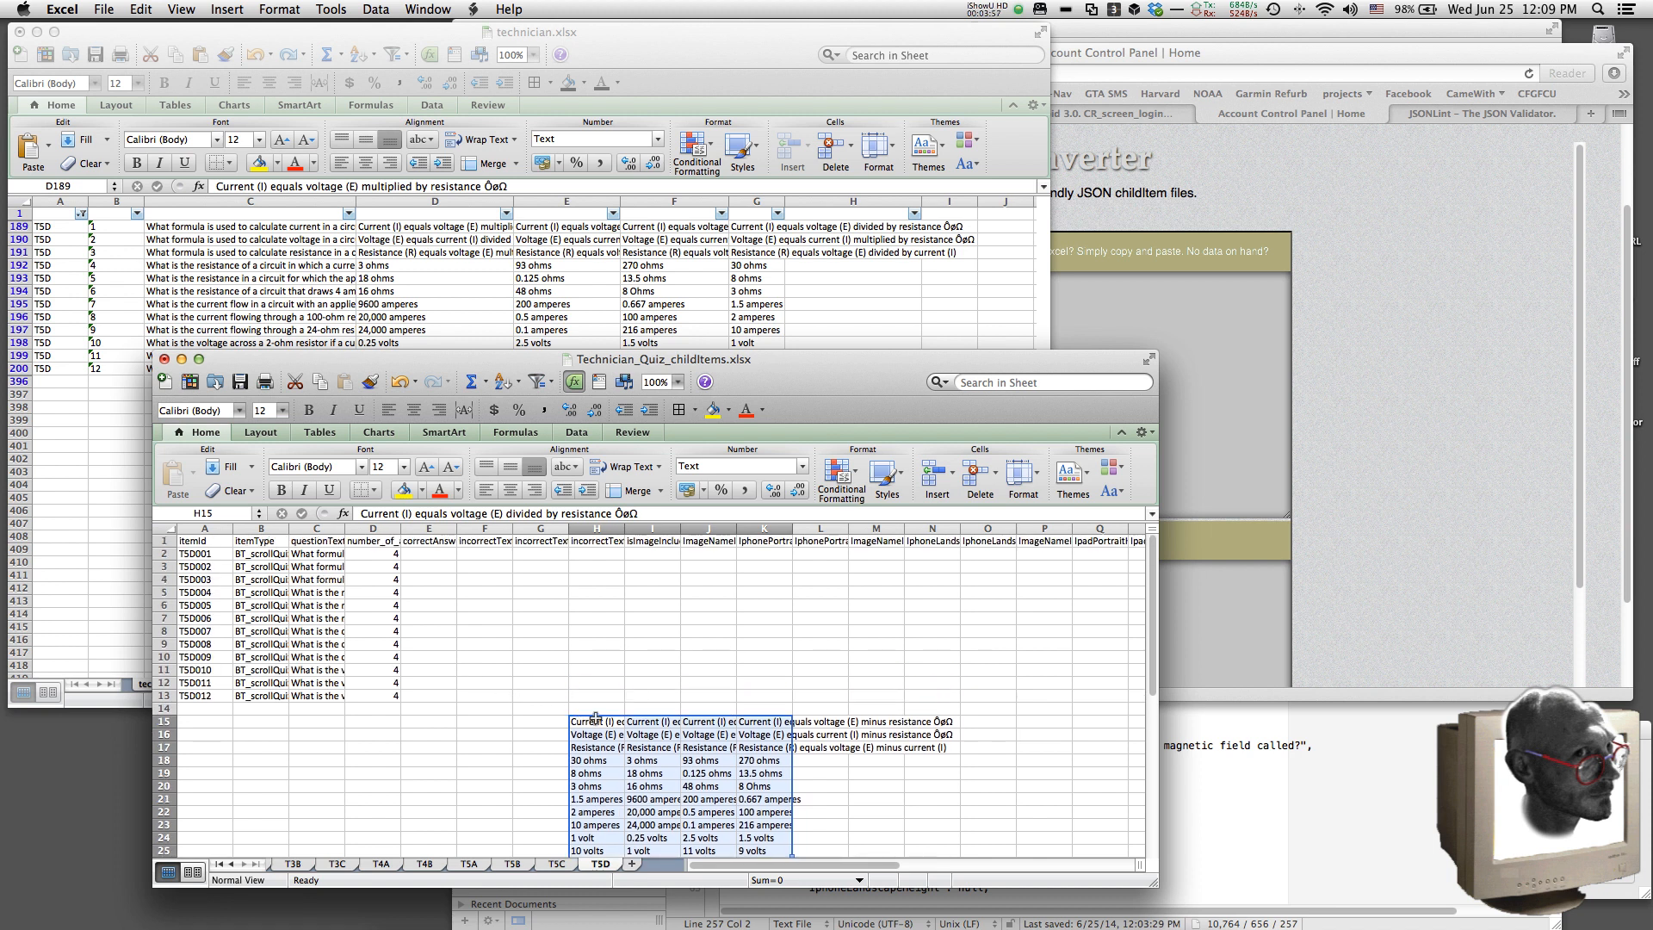
drag(611, 714, 444, 552)
click(667, 680)
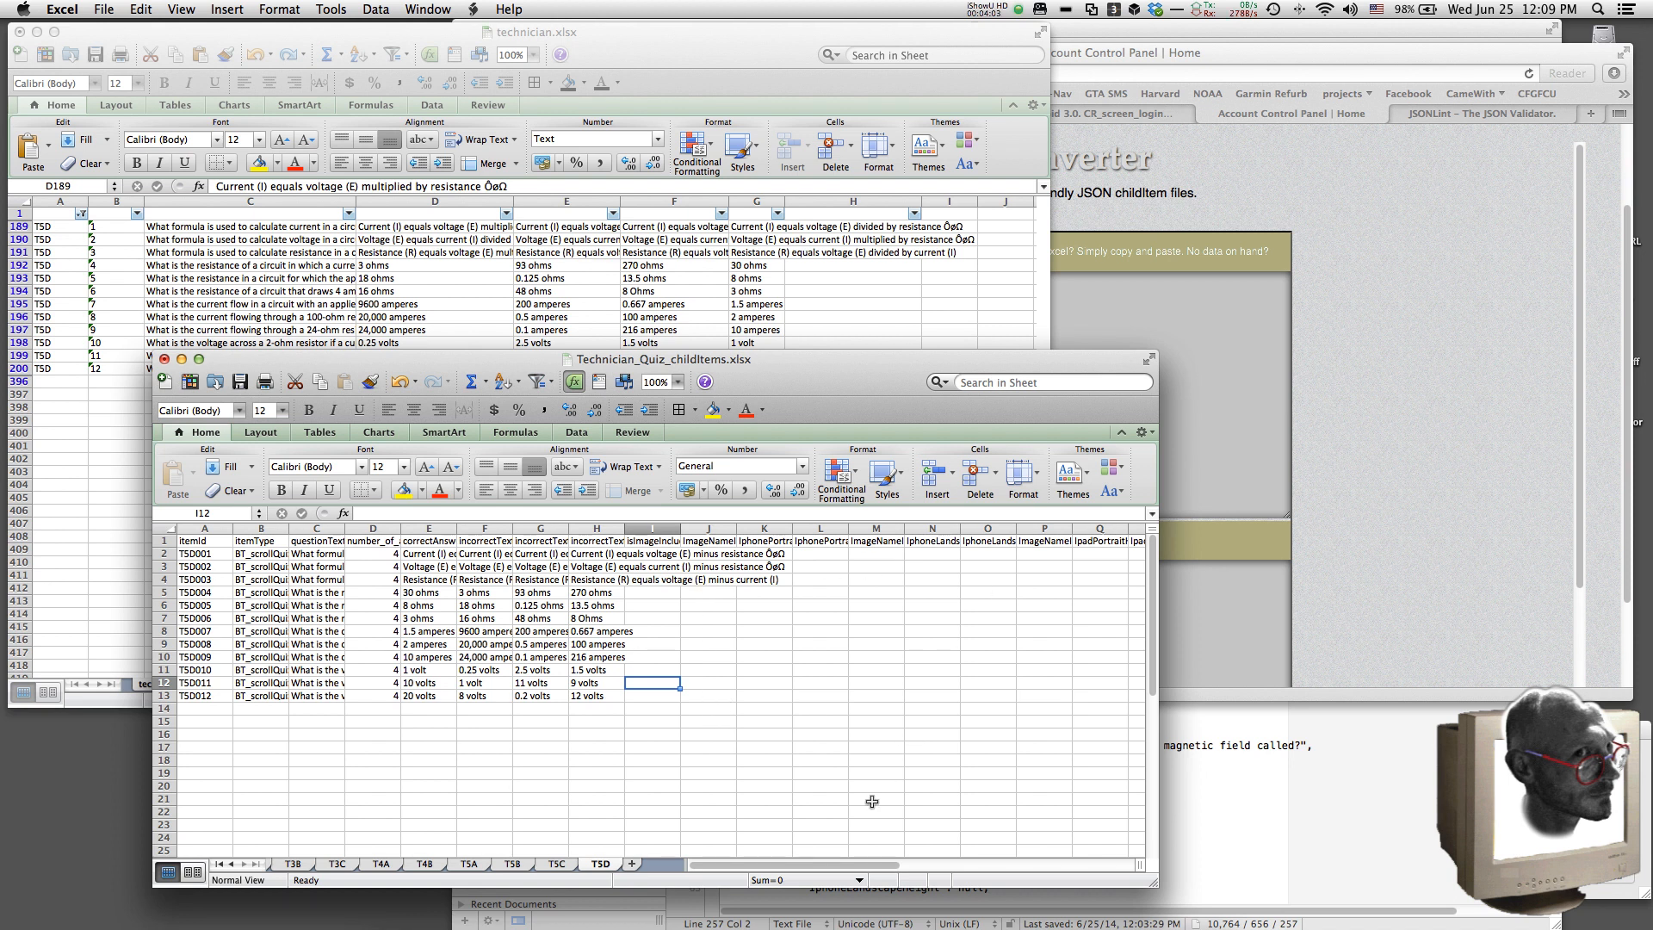
Step: Copy the T5D range A1:U13 and paste it into the input box of the Smug Json Converter page in Safari
drag(819, 869, 939, 869)
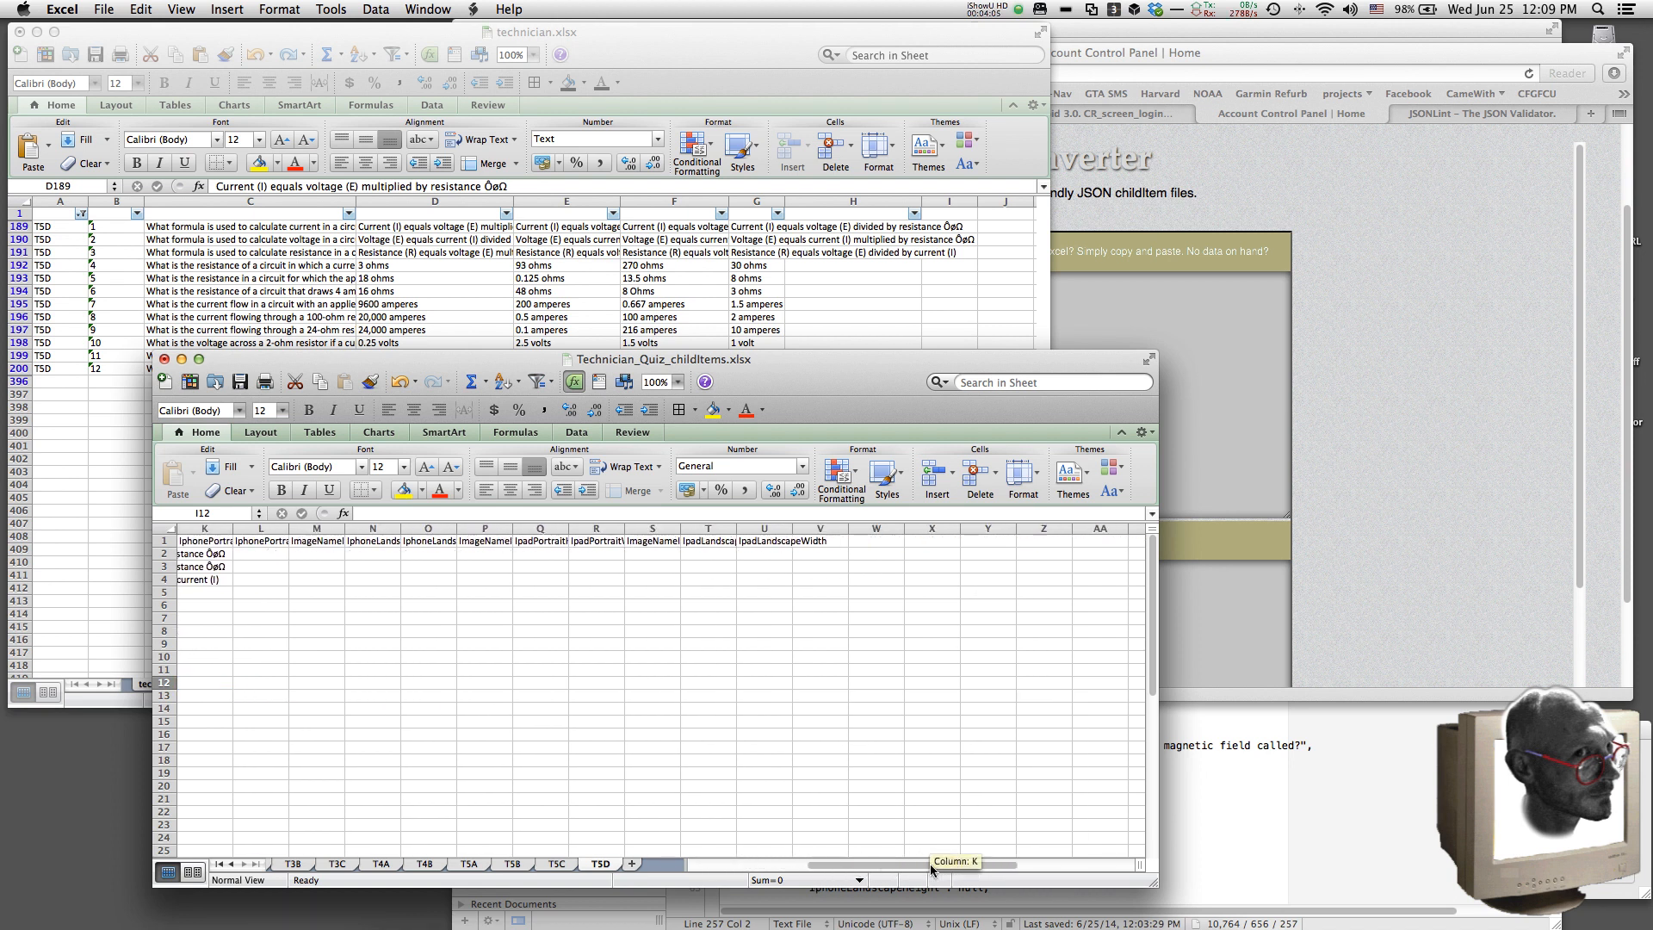
click(757, 542)
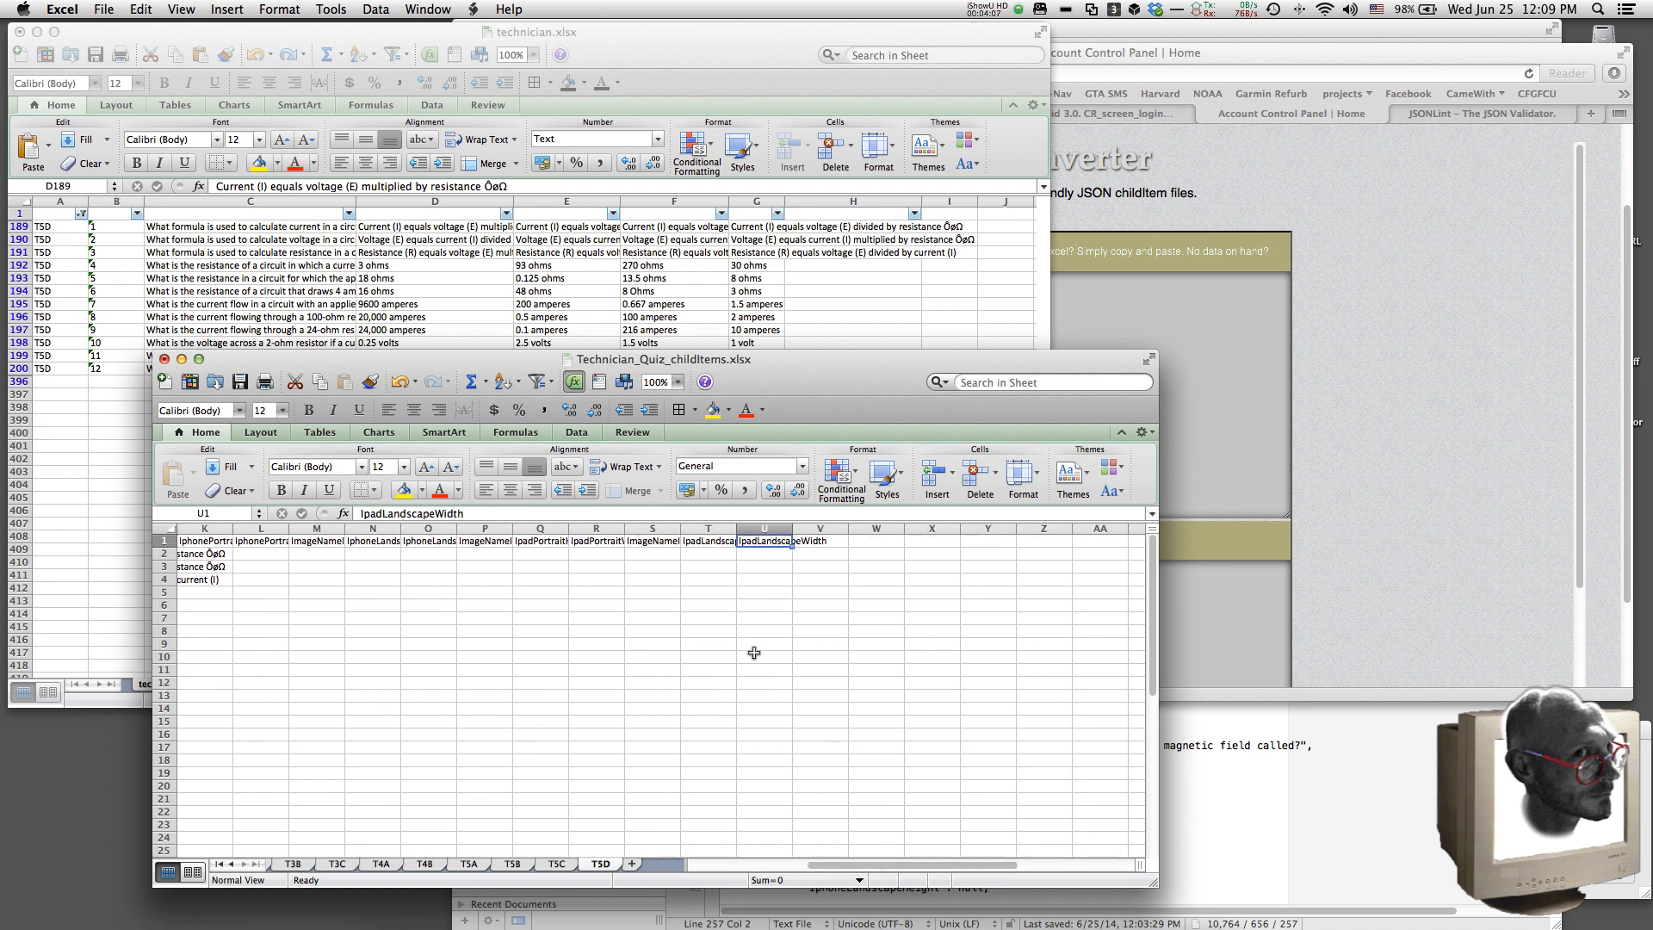
scroll(688, 757, left, 10)
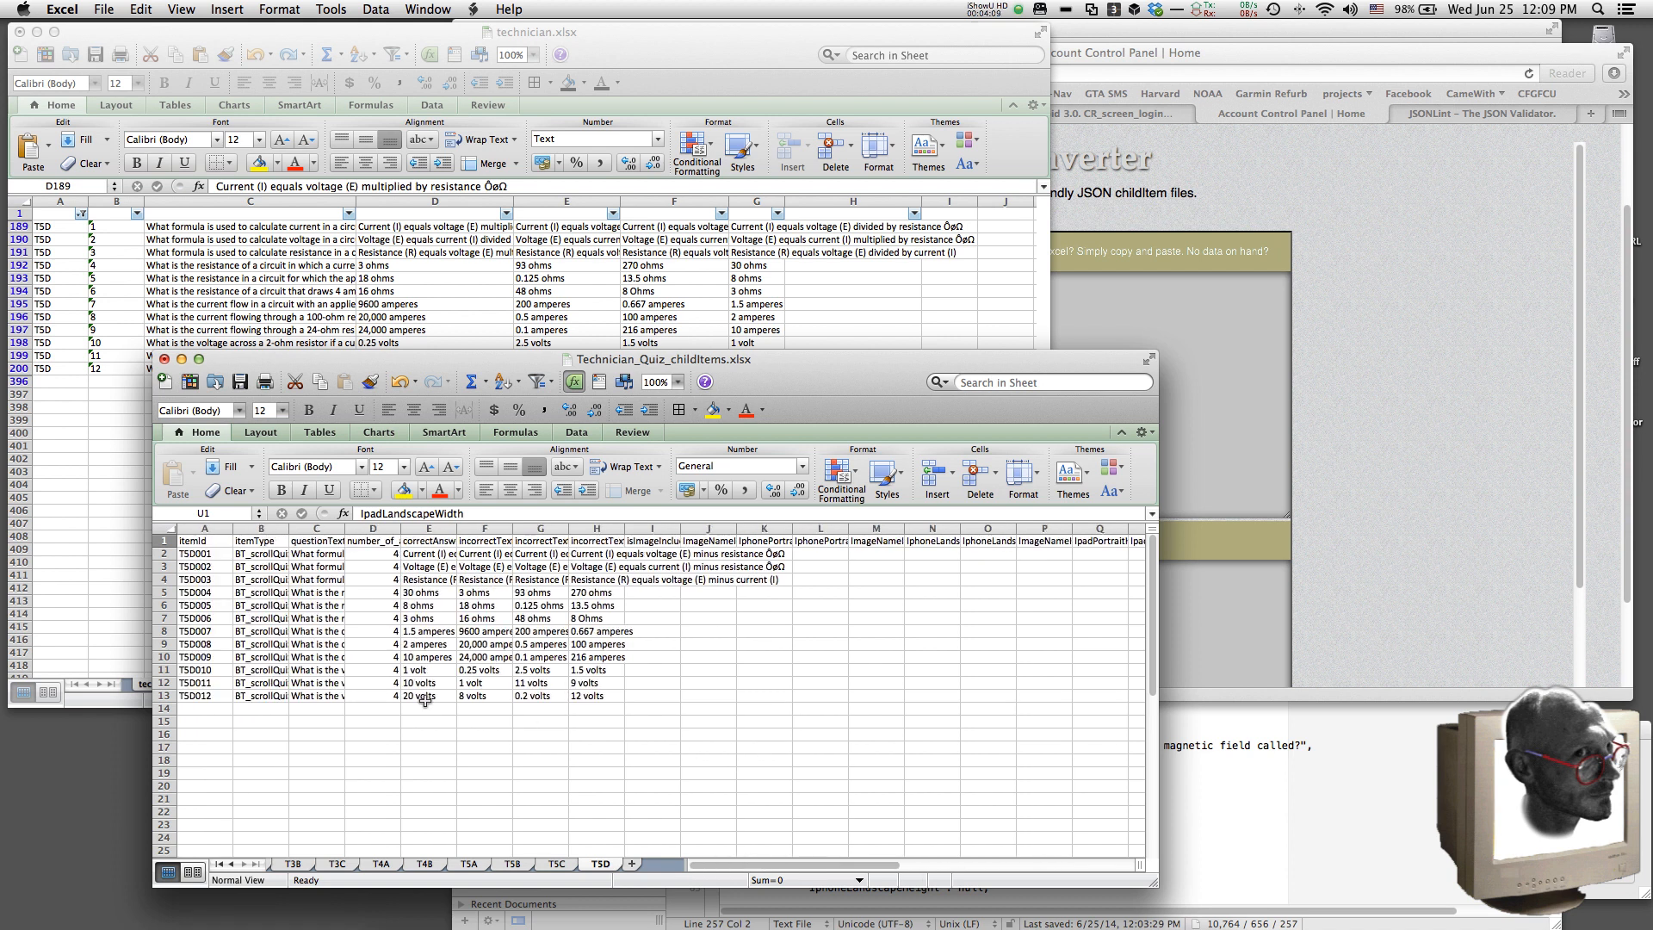
shift+click(219, 695)
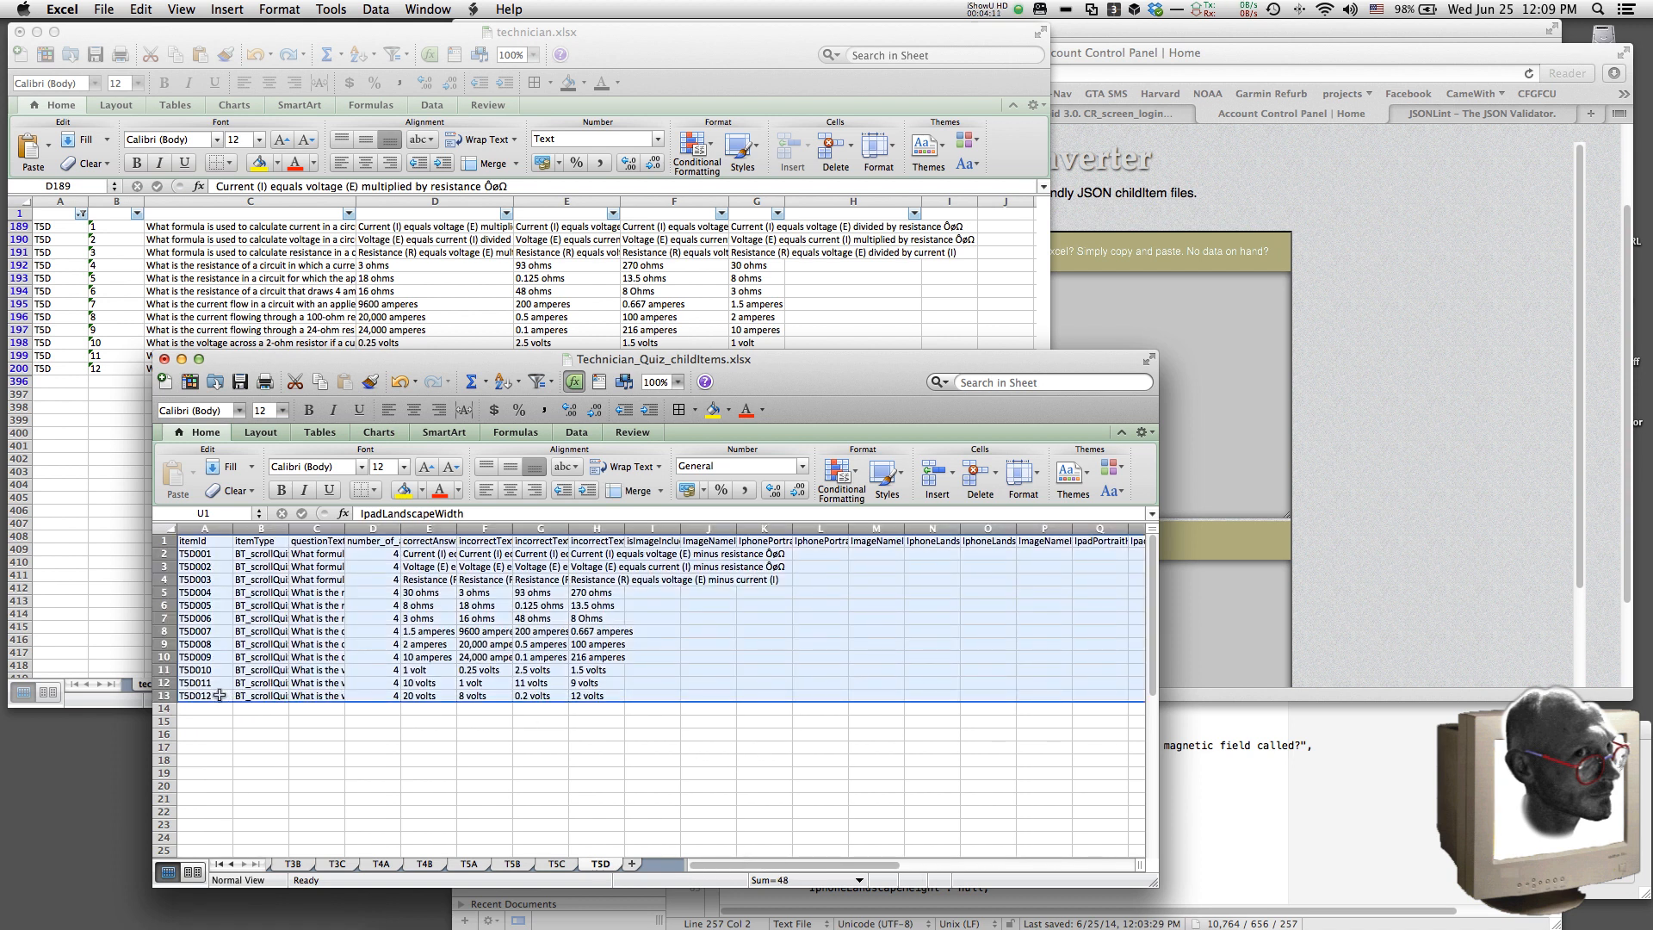
key(super+c)
click(1359, 601)
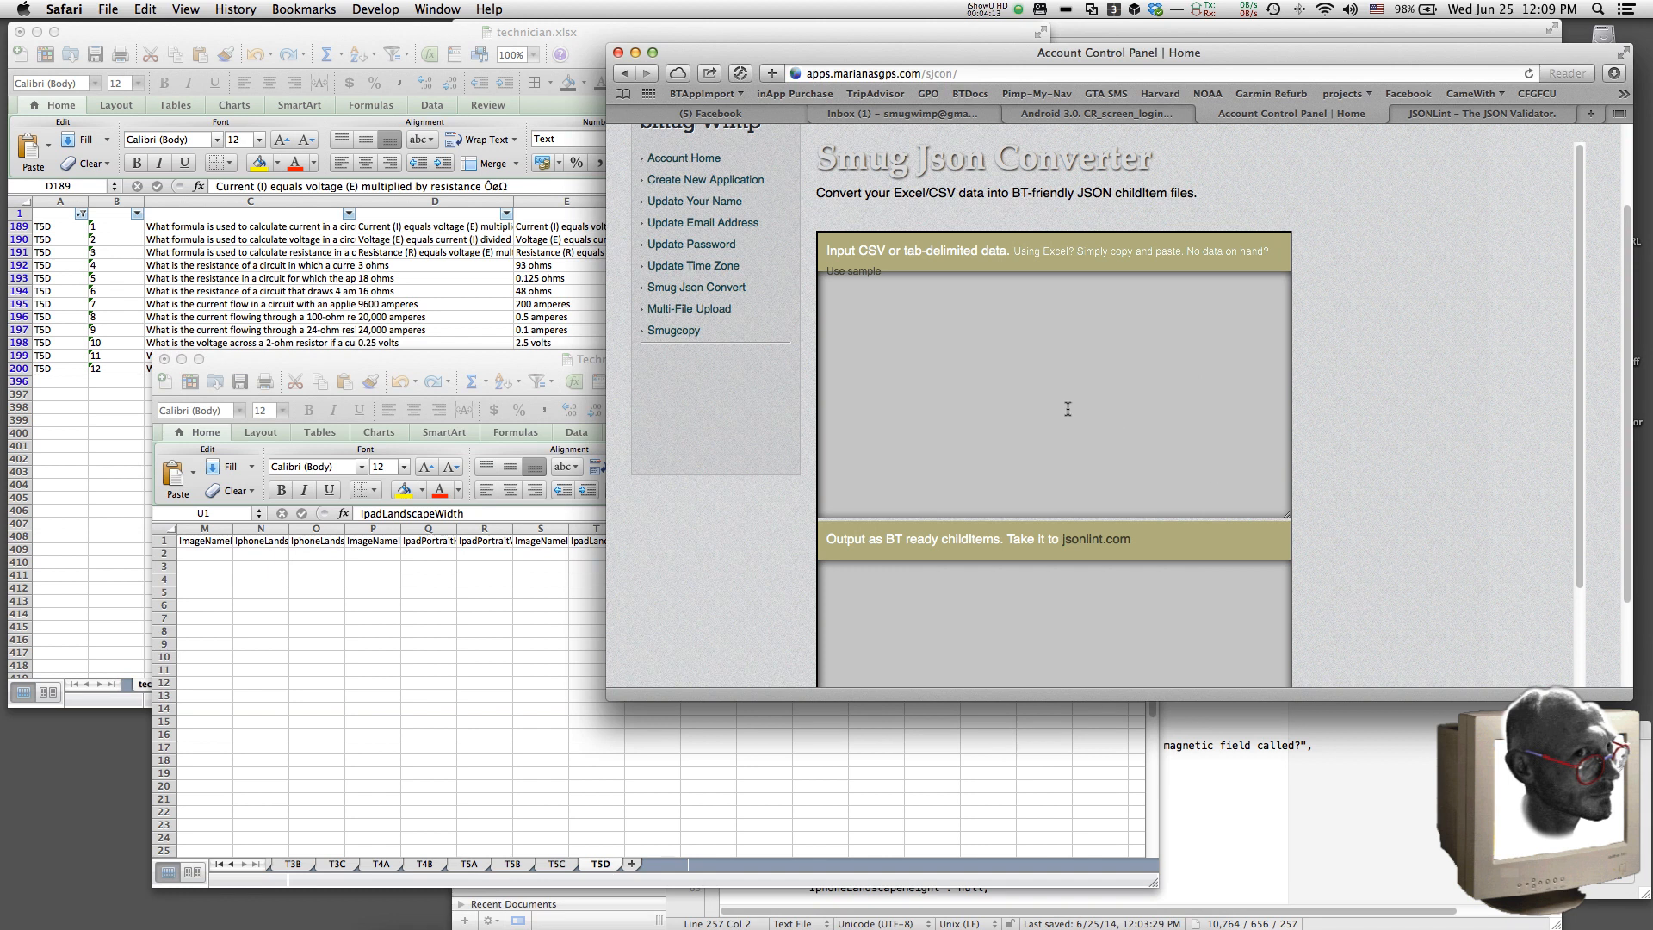
click(1014, 362)
key(super+v)
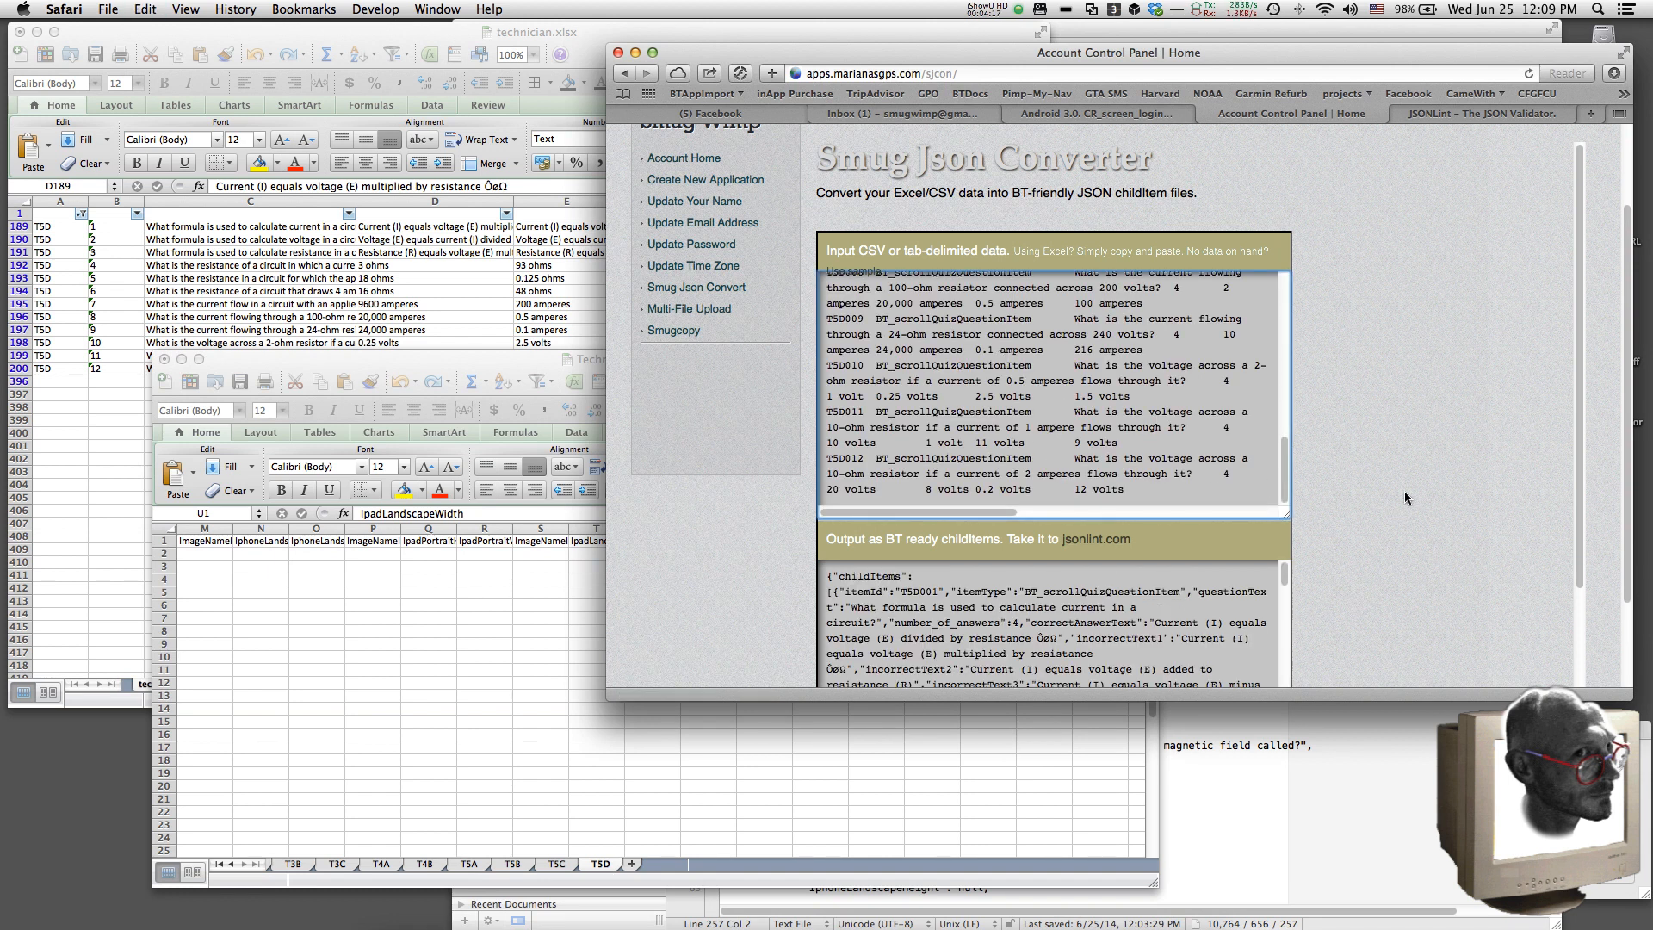
Step: Copy the converter's complete childItems output into JSONLint and validate it
scroll(1421, 470, down, 3)
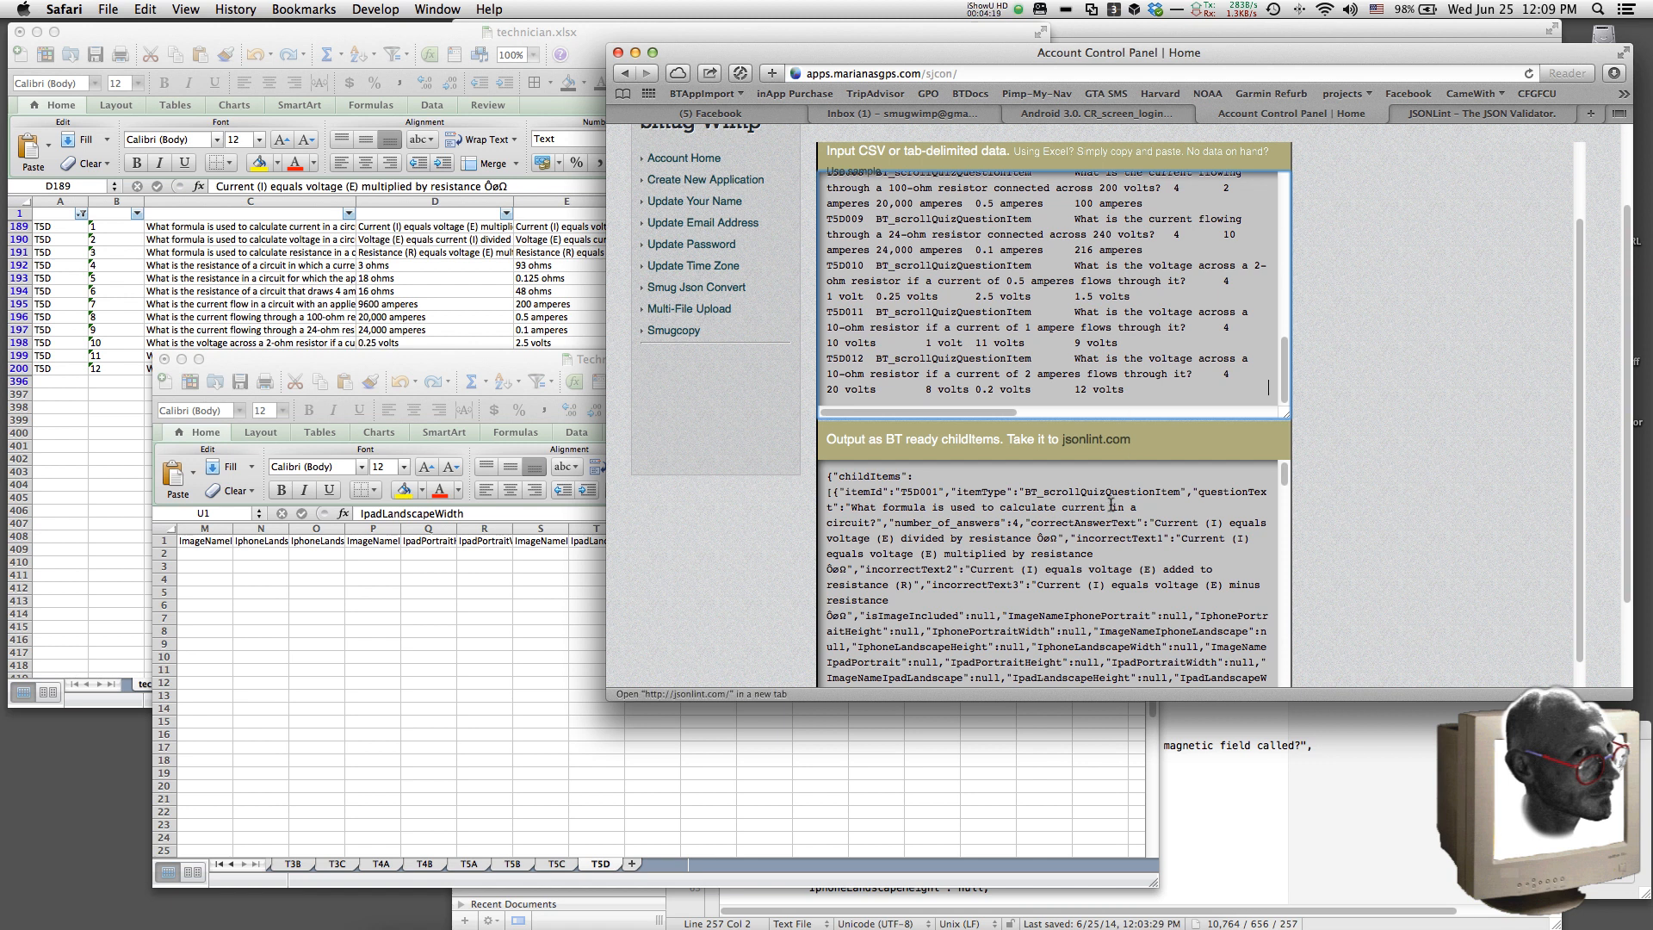
click(1096, 557)
key(super+a)
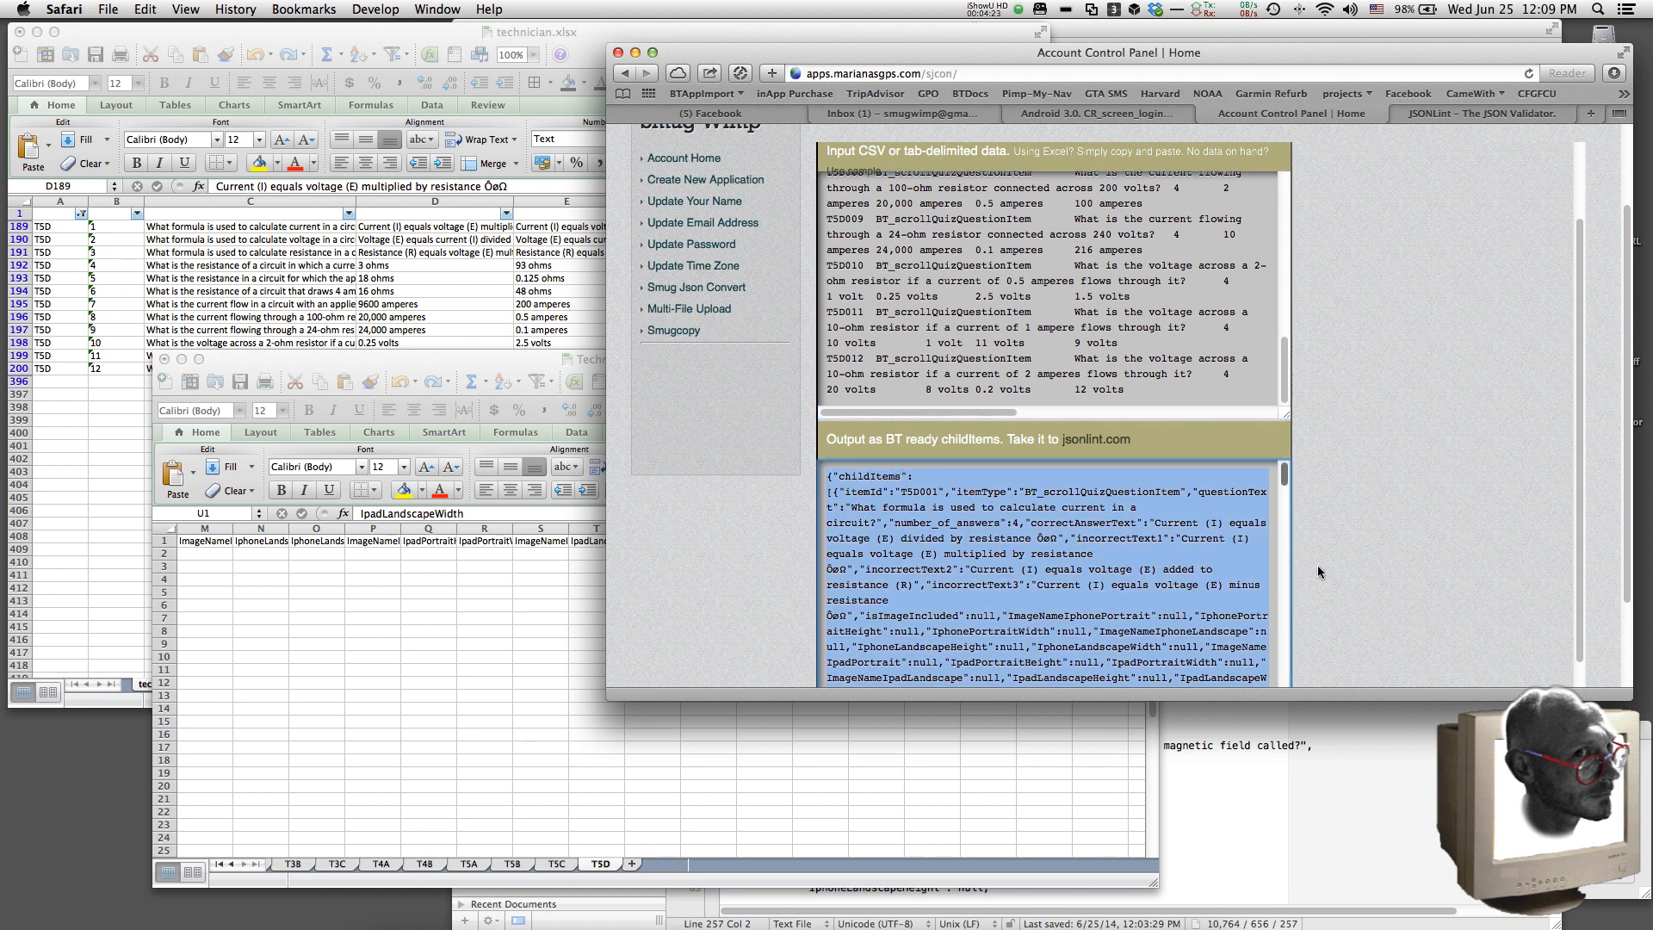
click(1465, 110)
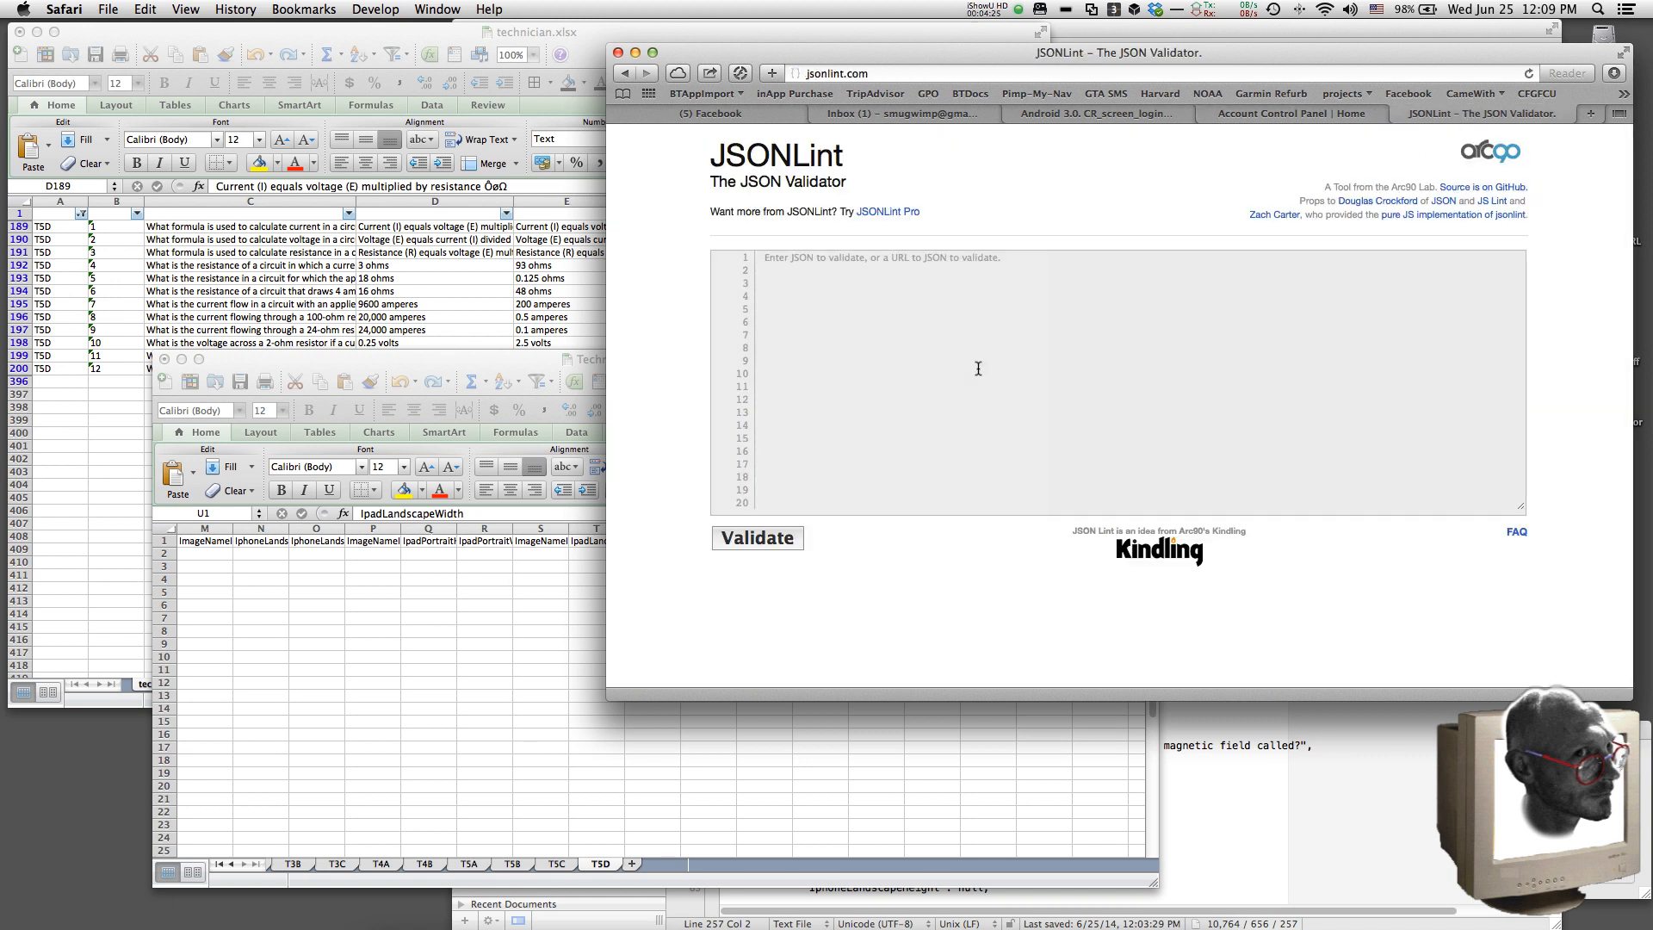
click(978, 372)
key(super+v)
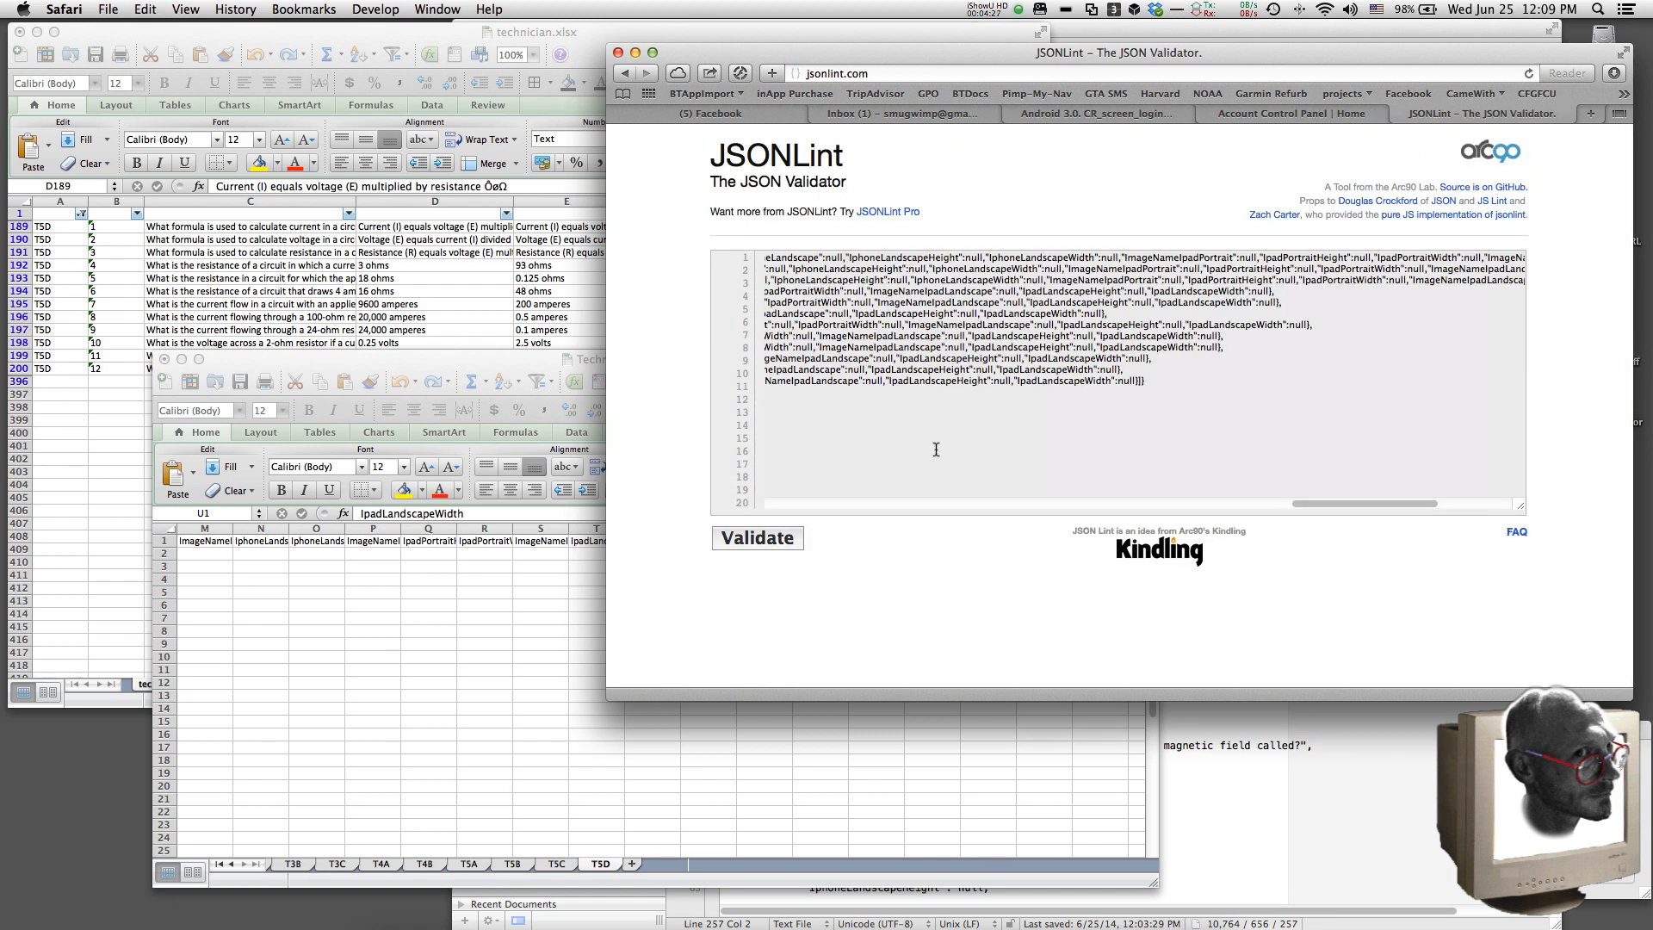
click(779, 542)
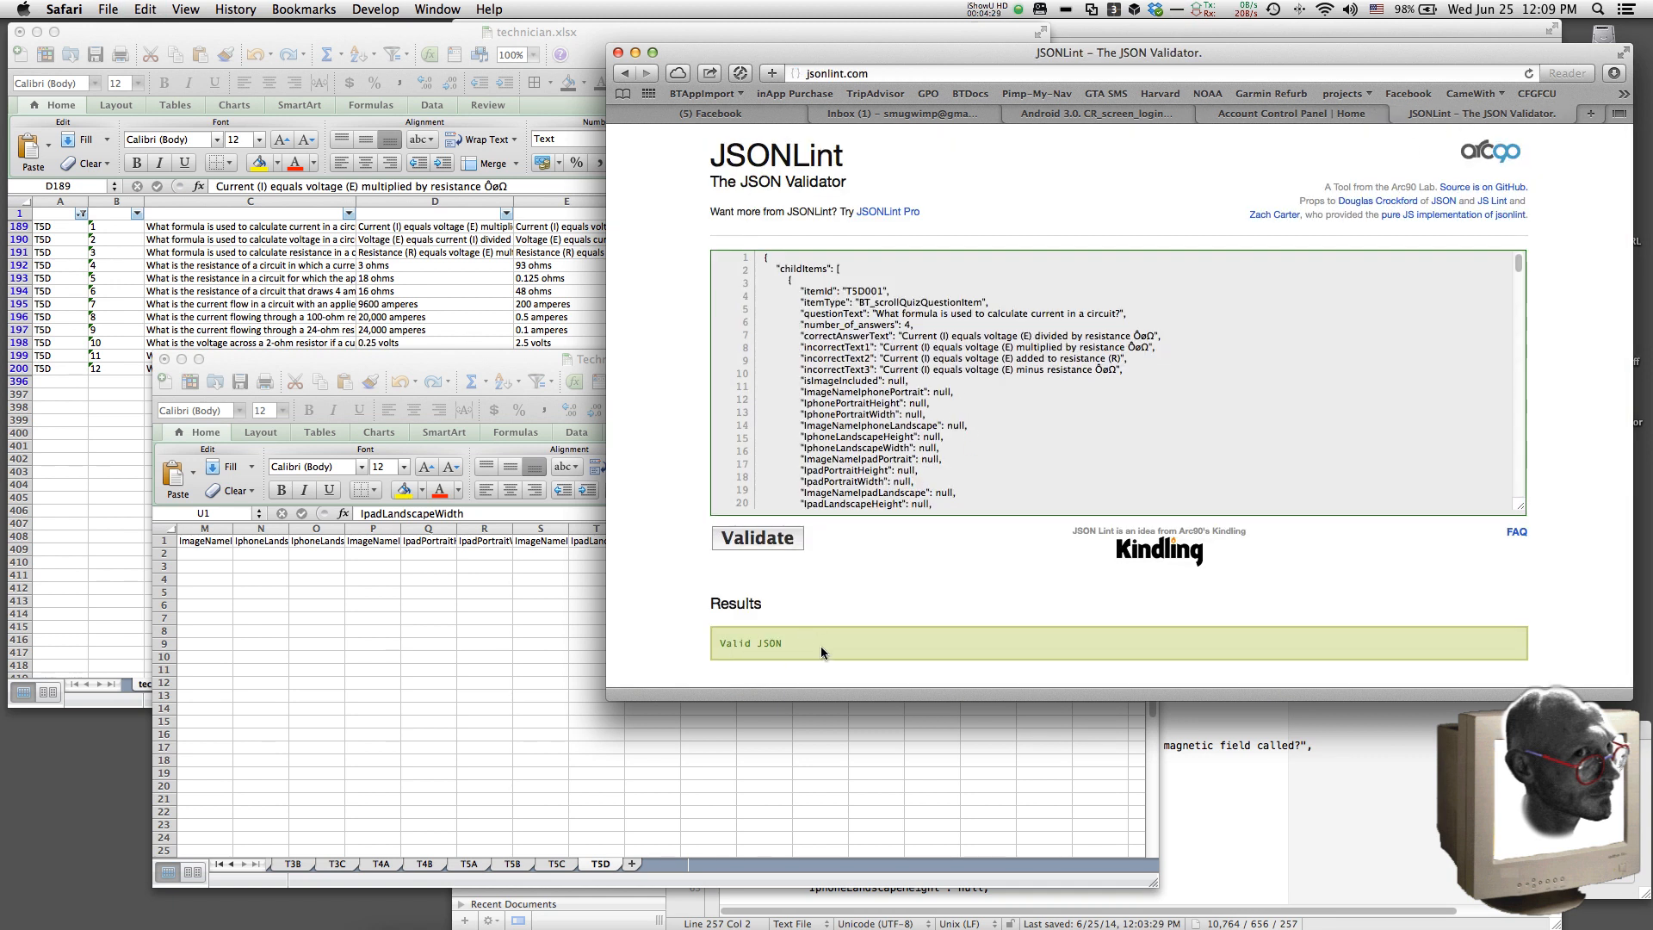
Step: Copy the entire validated JSON from JSONLint and create a new TextWrangler text document from the clipboard
key(super+a)
key(super+c)
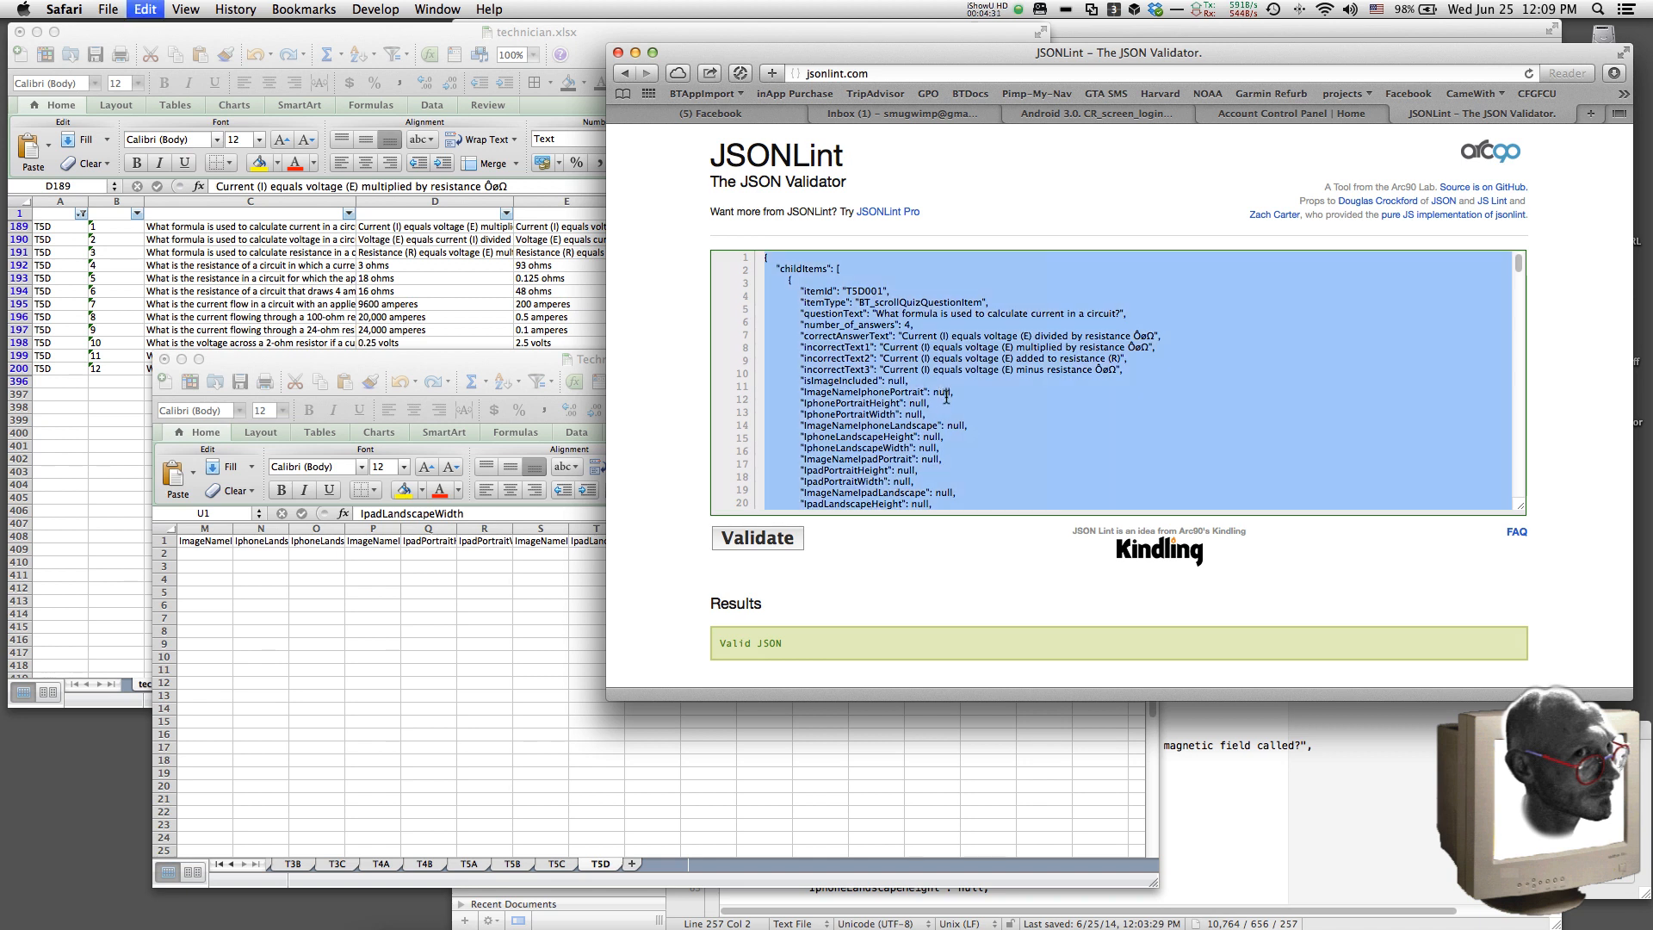
click(1315, 728)
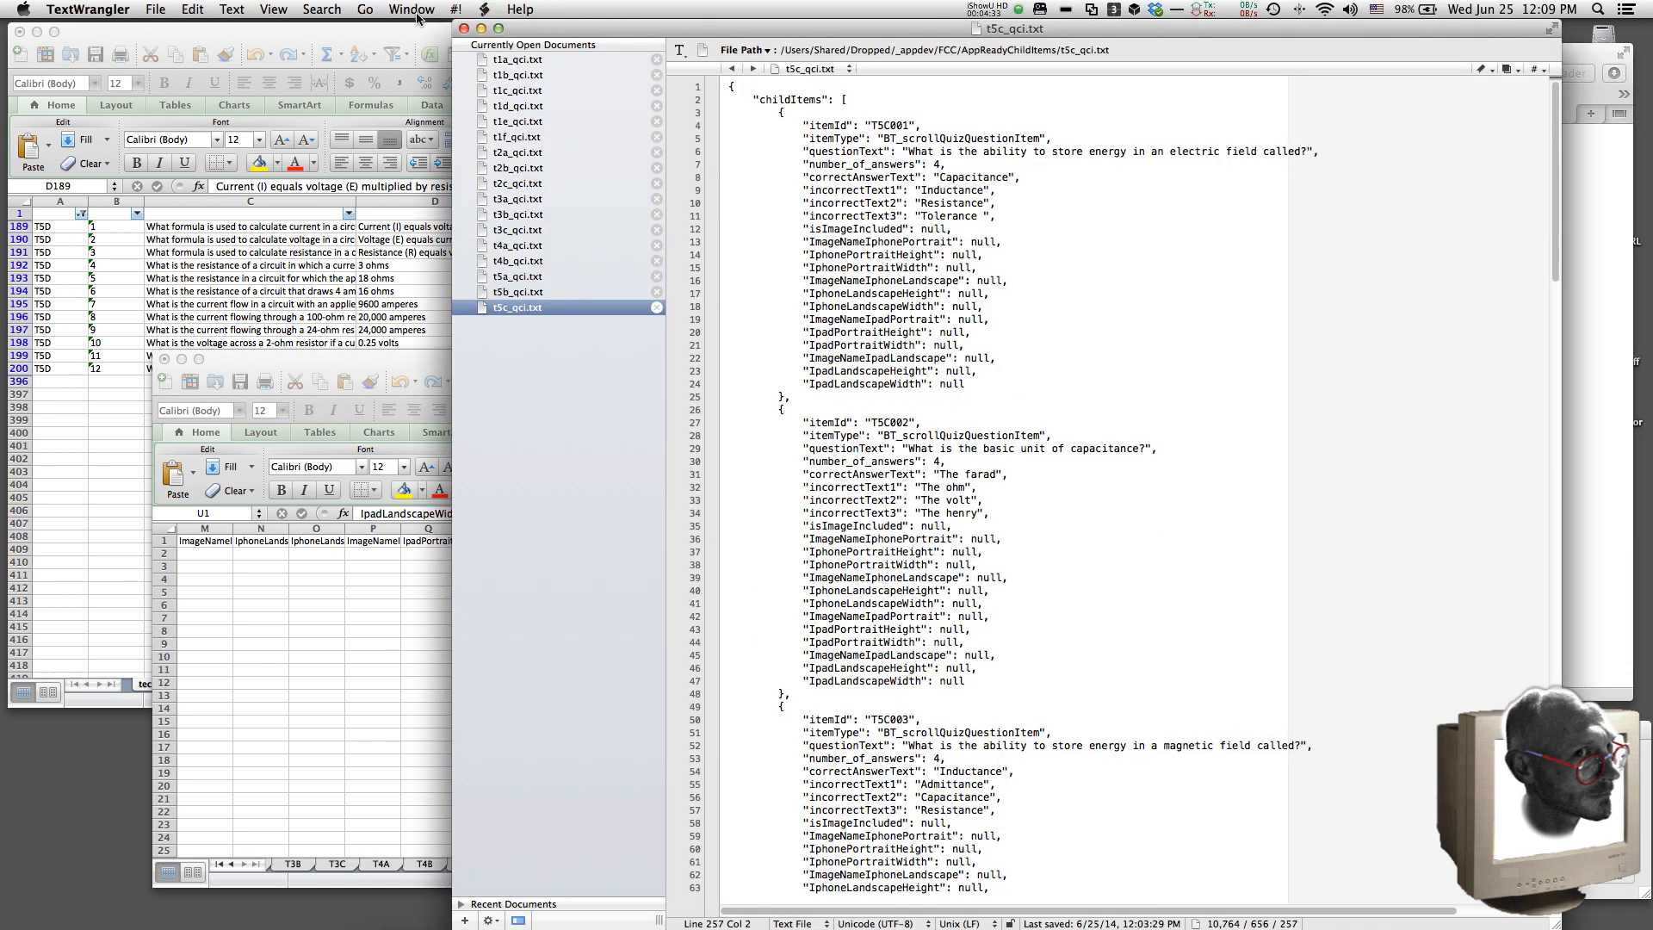
click(155, 9)
mouse_move(168, 30)
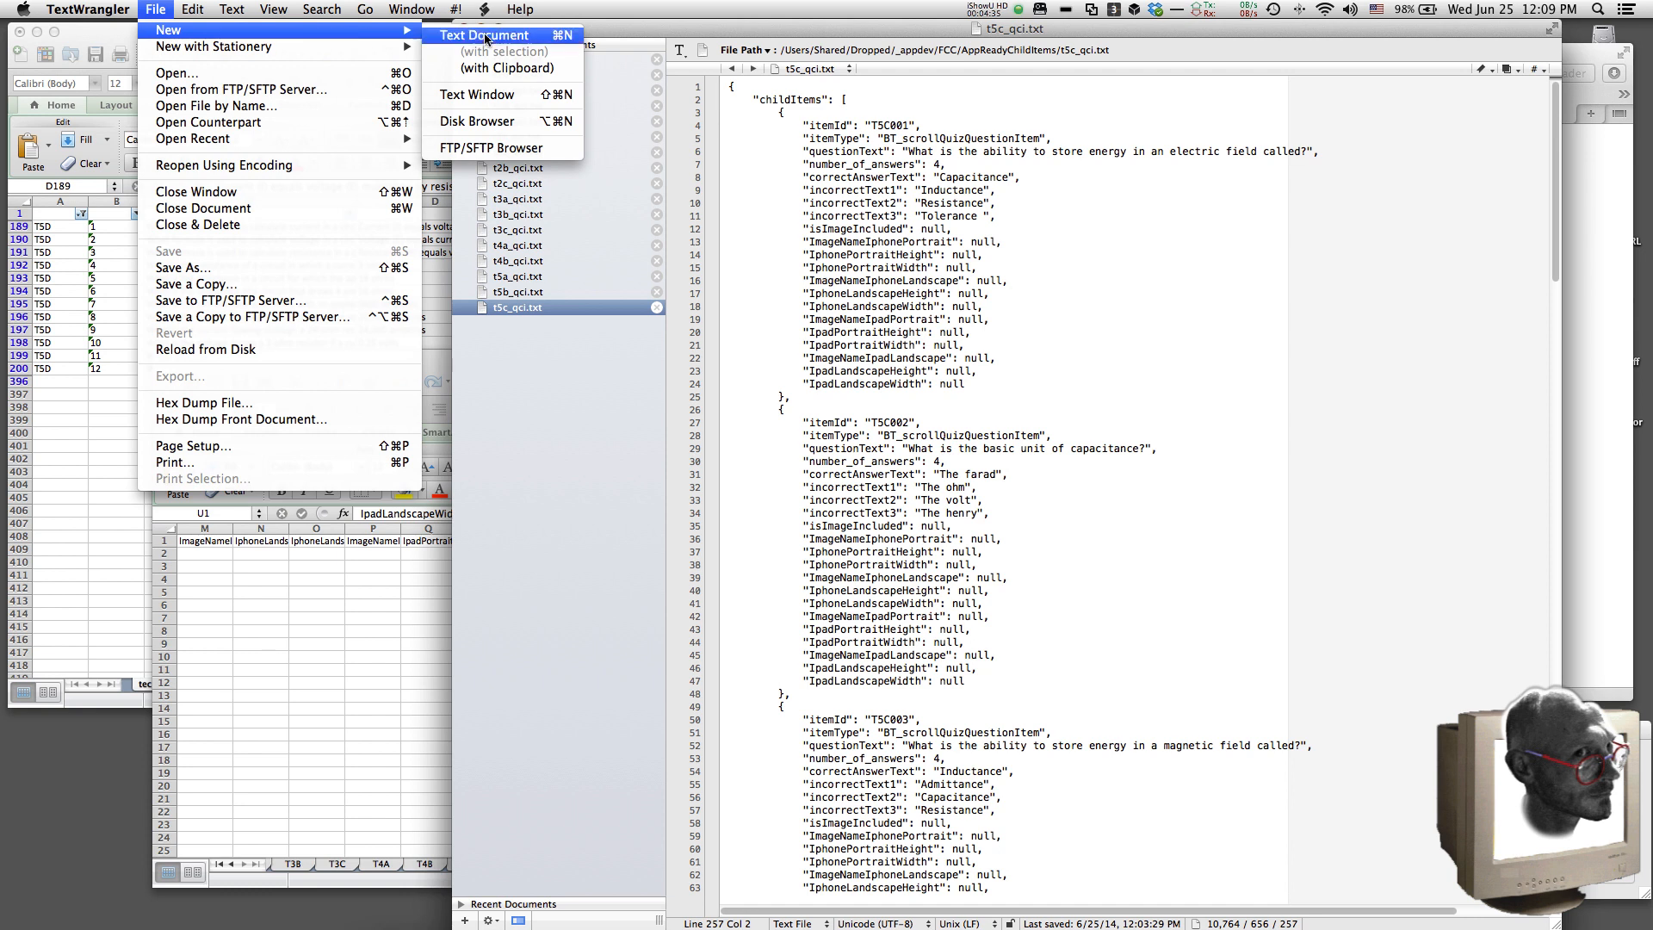
click(514, 69)
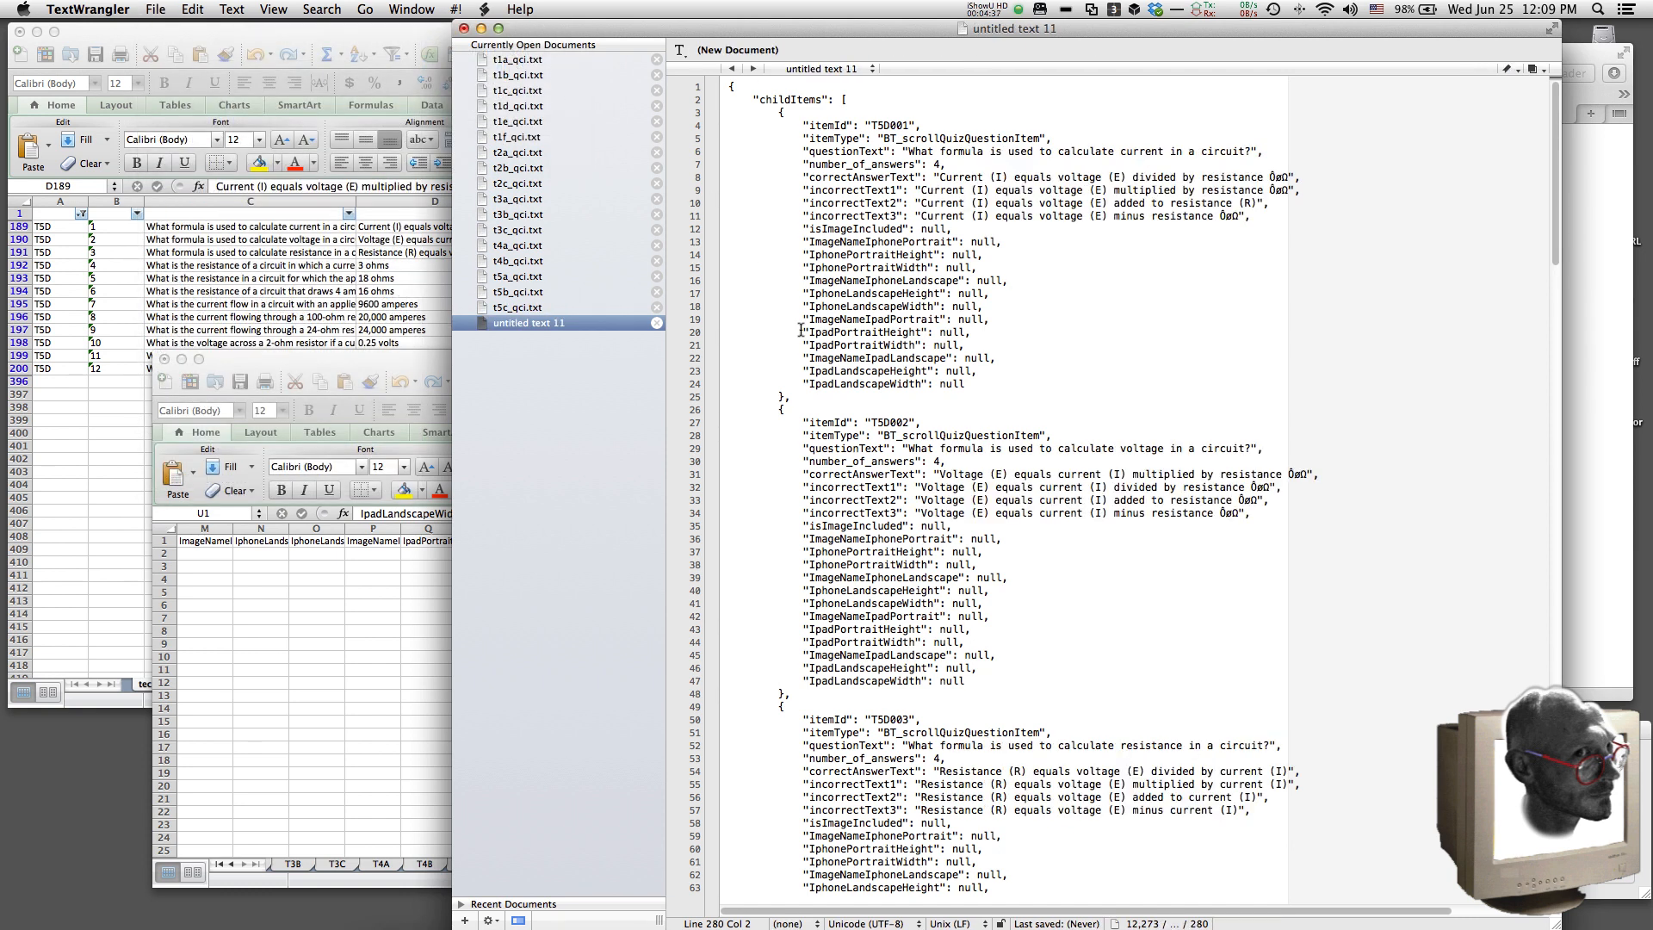
Step: Save the new document as t5d_qci.txt in the AppReadyChildItems folder, basing the name on the existing t5c_qci.txt
key(super+s)
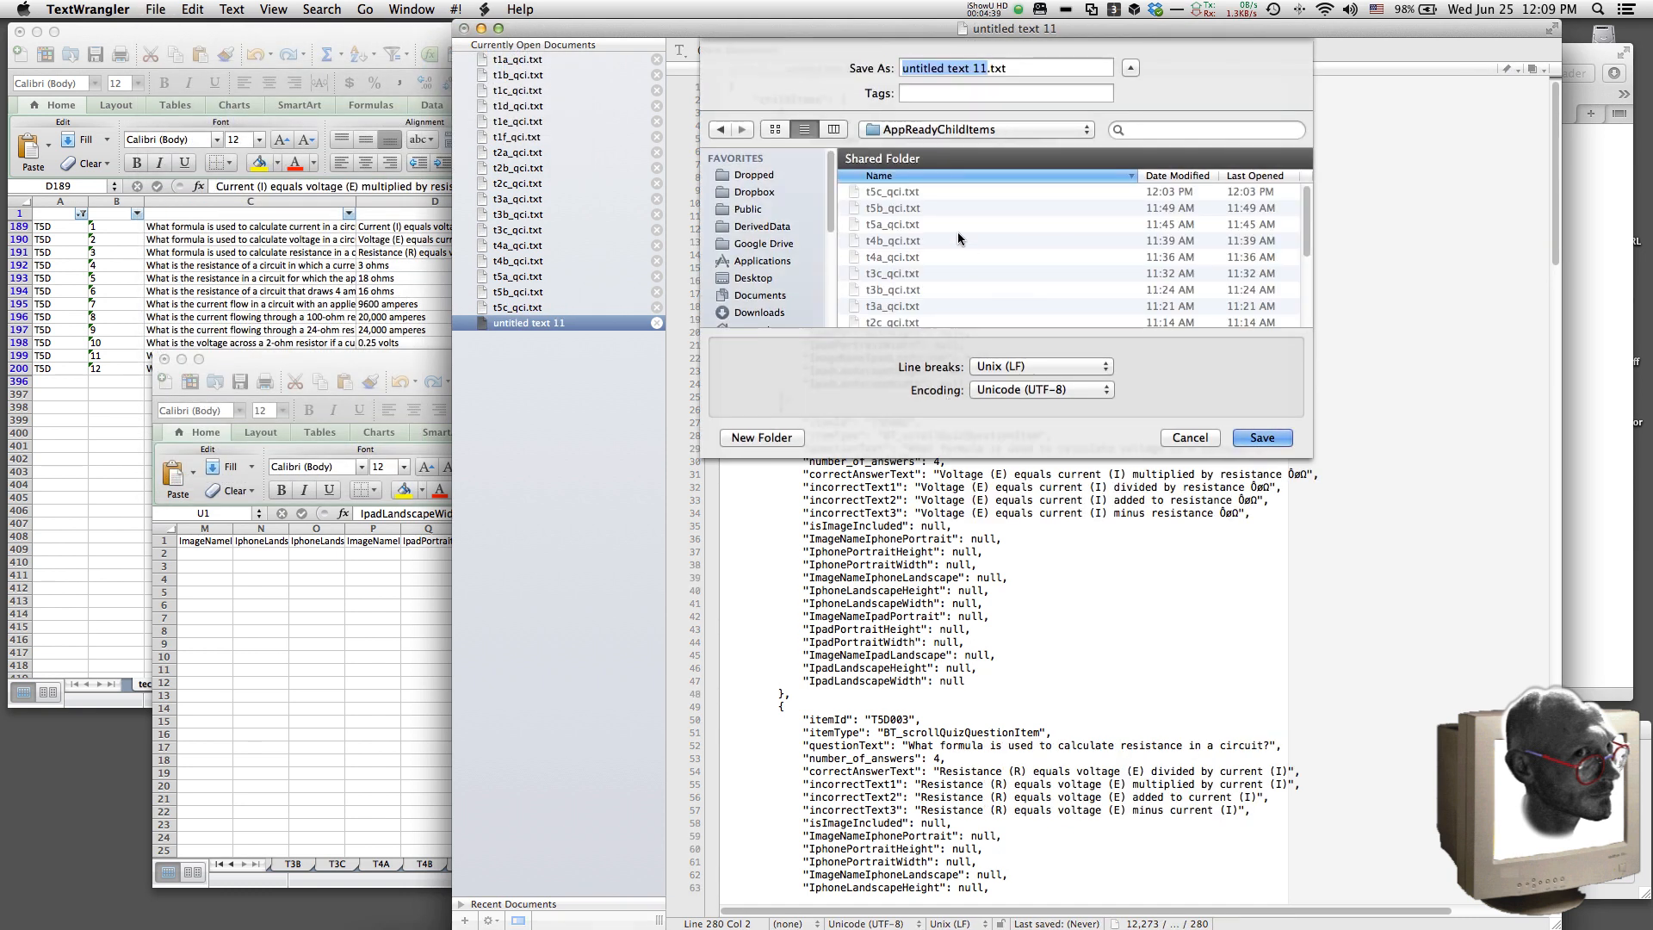
click(905, 194)
click(959, 74)
key(Left)
key(Left)
key(Left)
key(Left)
key(Left)
key(Left)
key(Left)
key(Left)
key(BackSpace)
text(d)
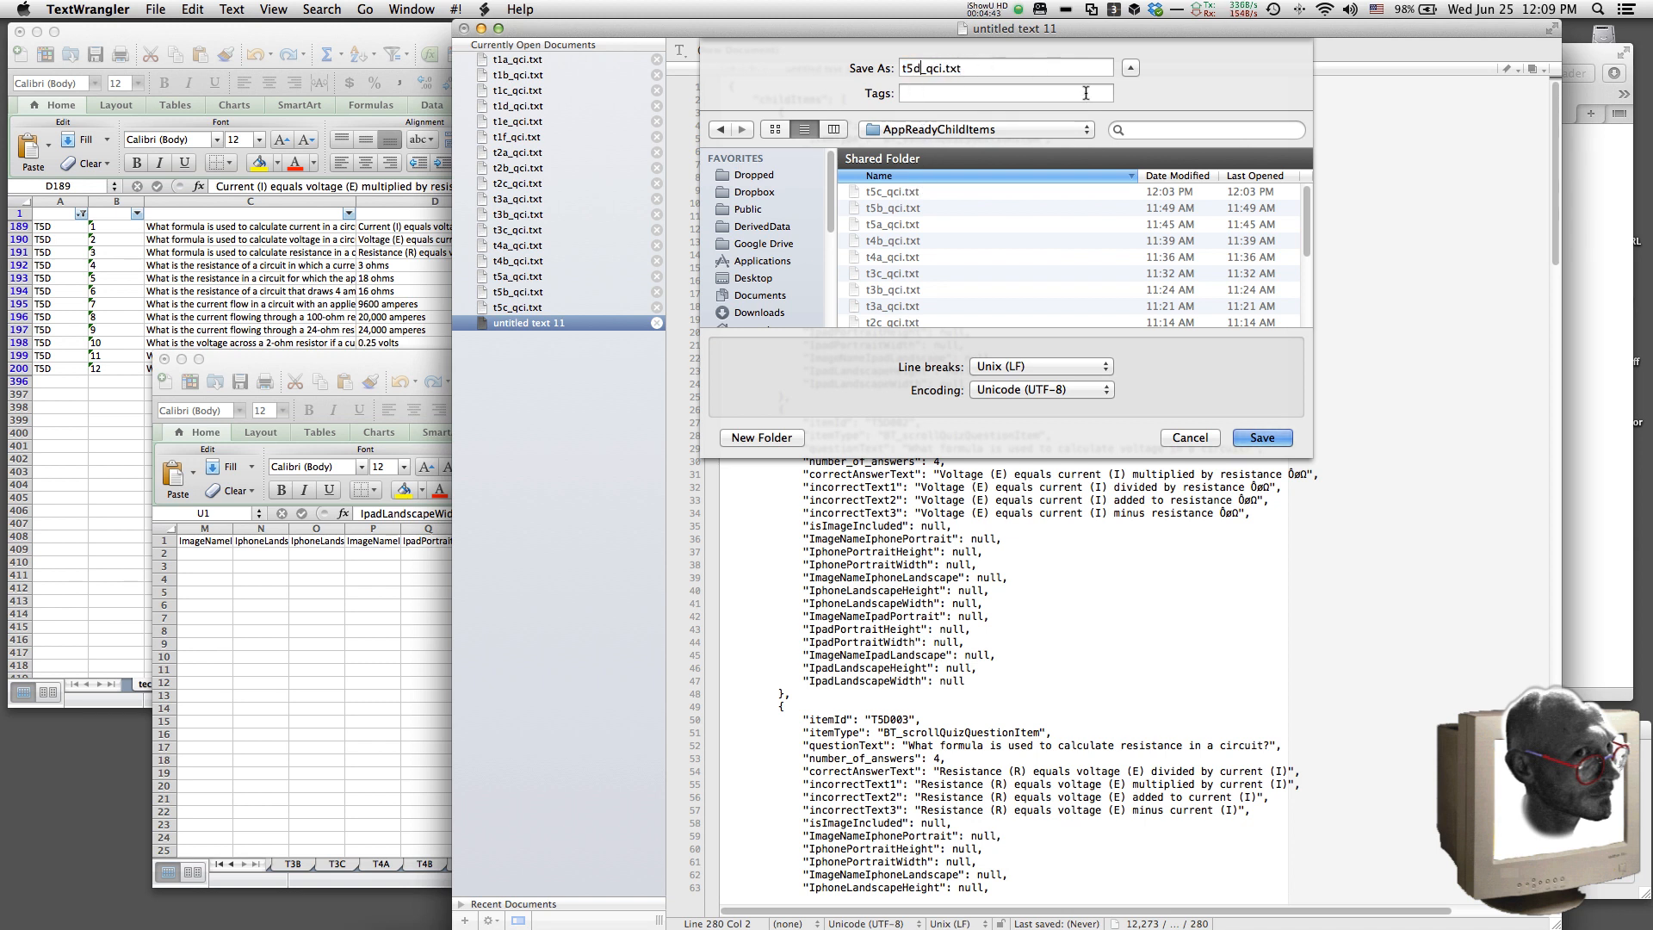
click(1261, 436)
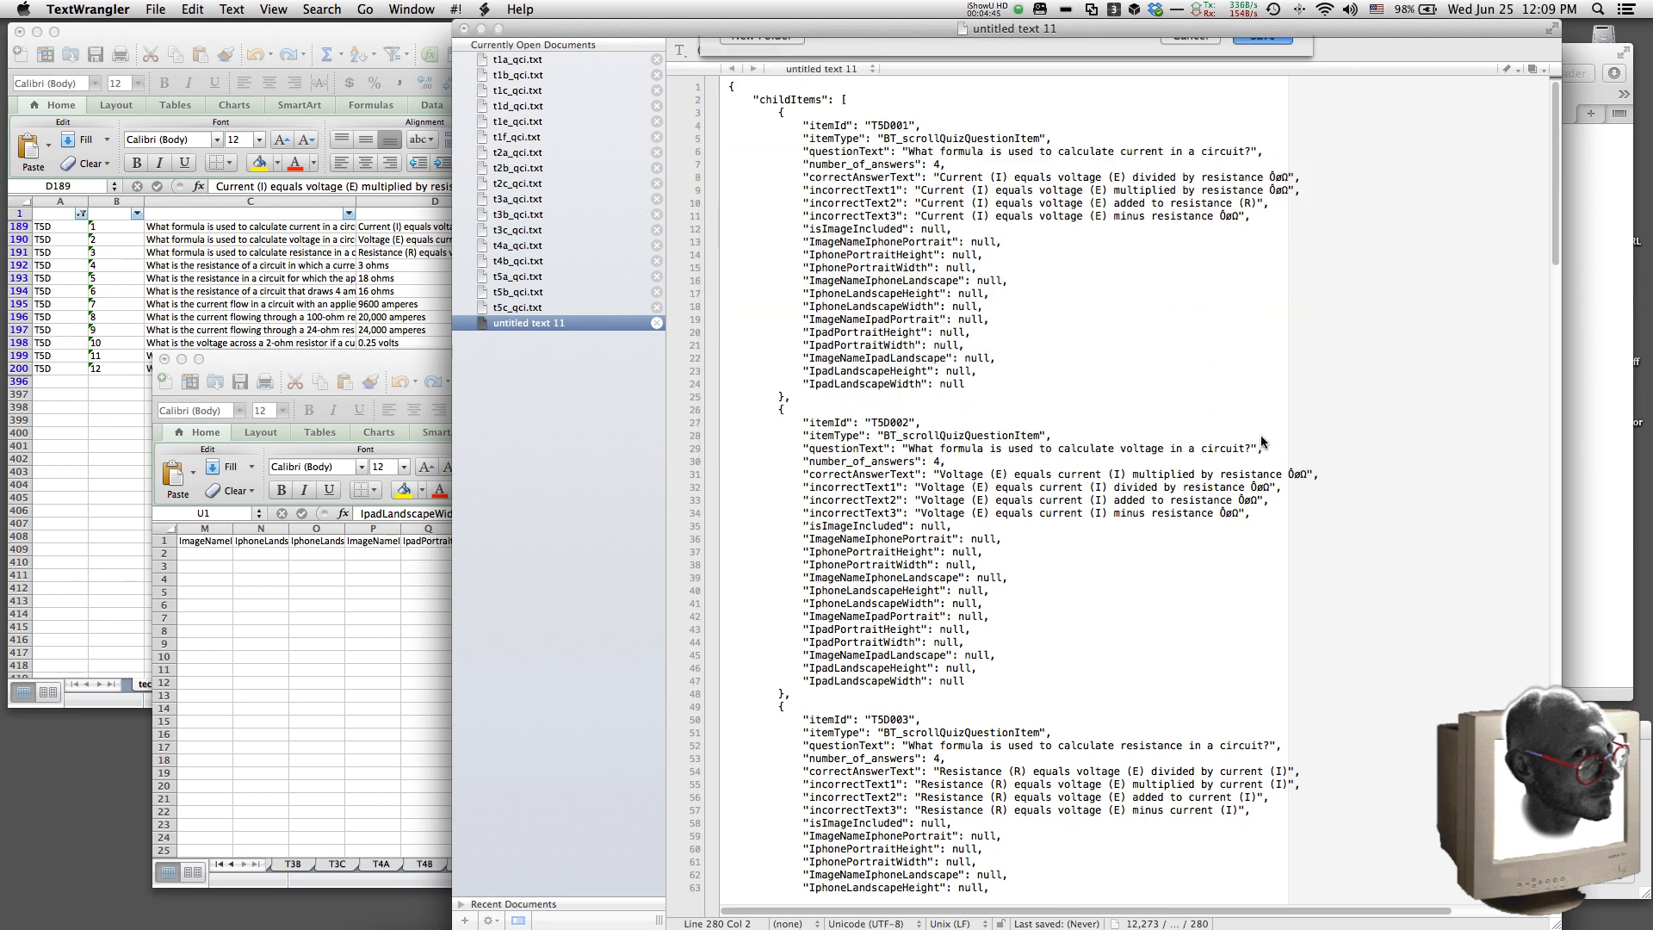
Step: Replace every whole-word null in t5d_qci.txt with an empty pair of double quotes ("") and save the file
scroll(1074, 393, down, 10)
scroll(1076, 396, up, 10)
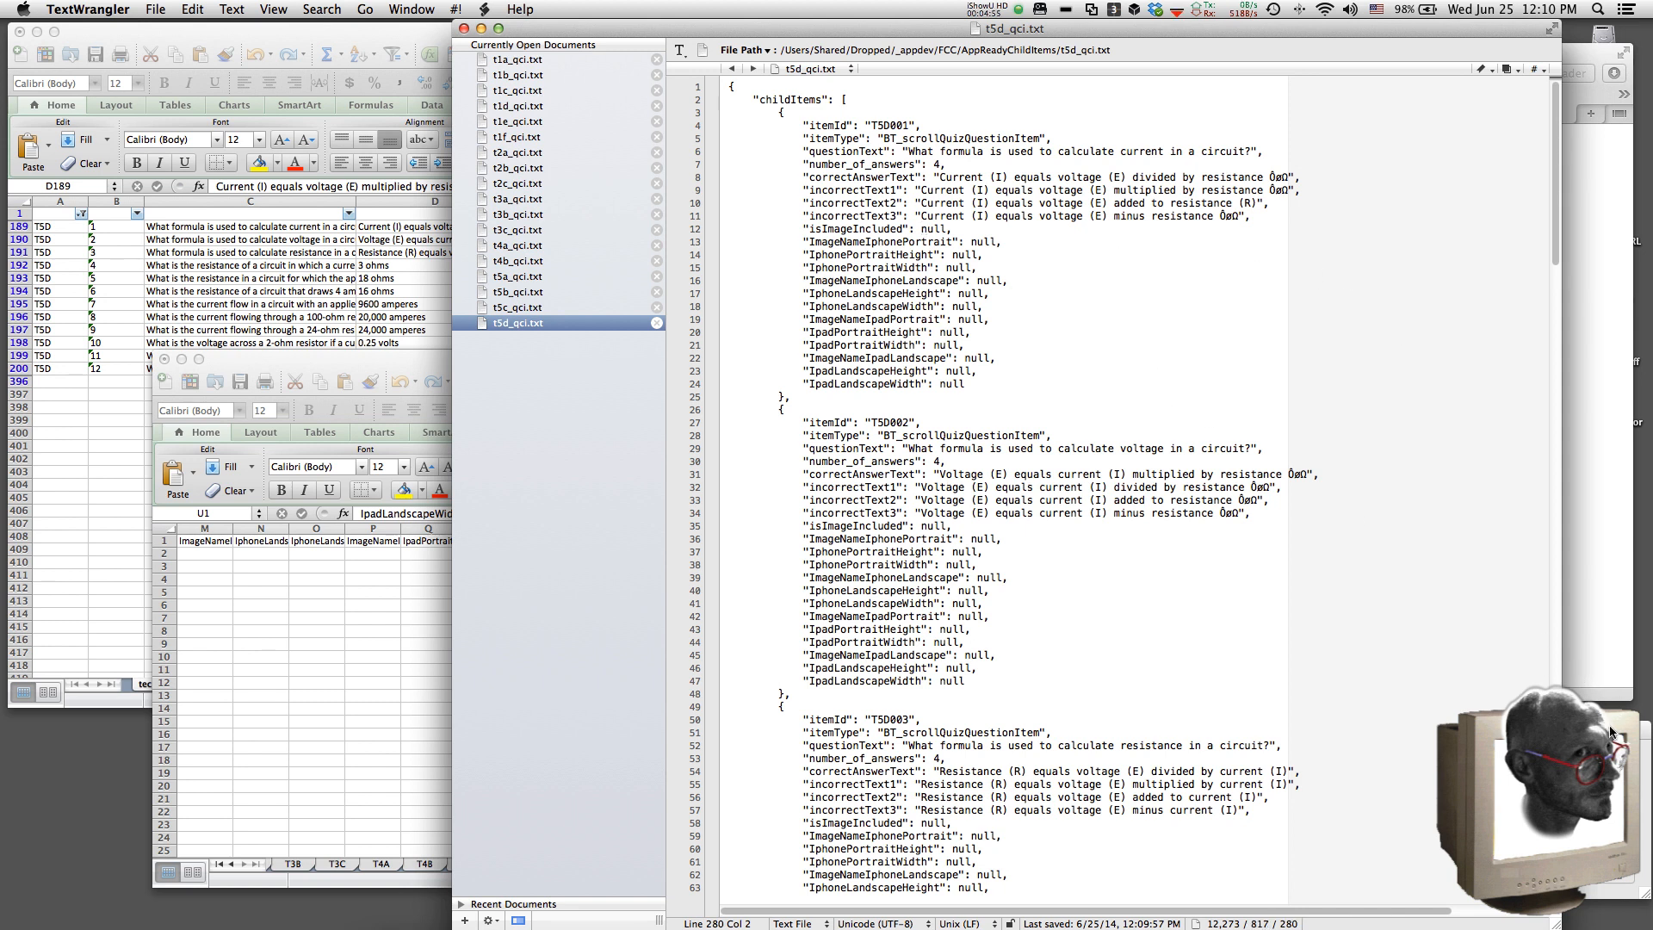
key(super+f)
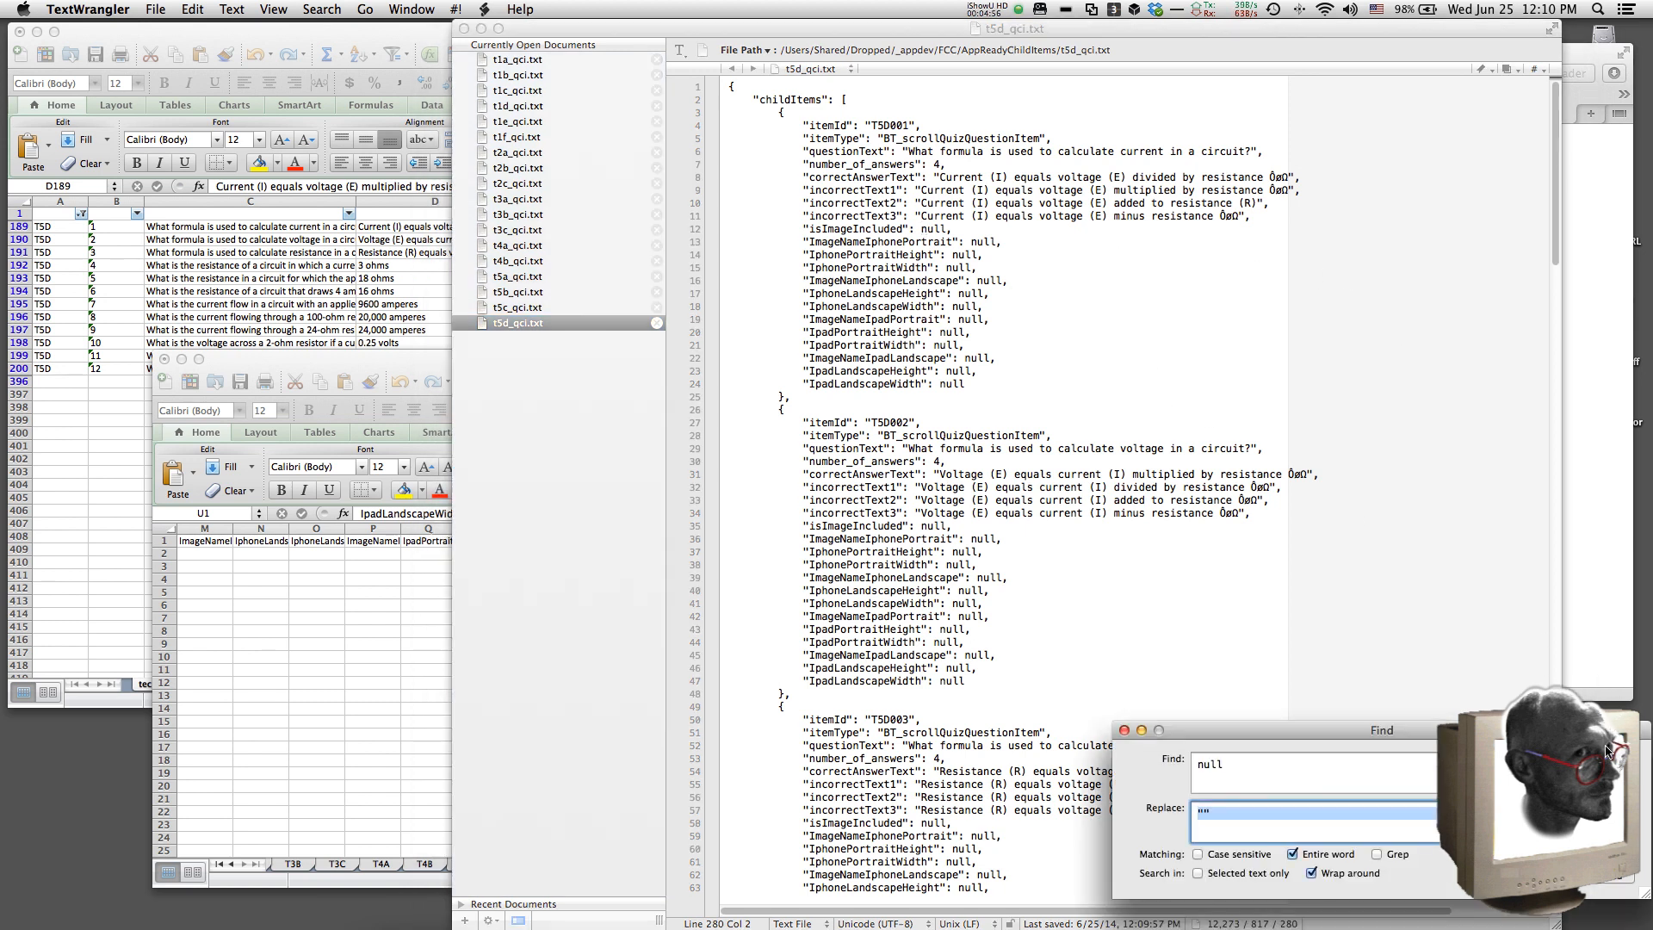
click(1595, 851)
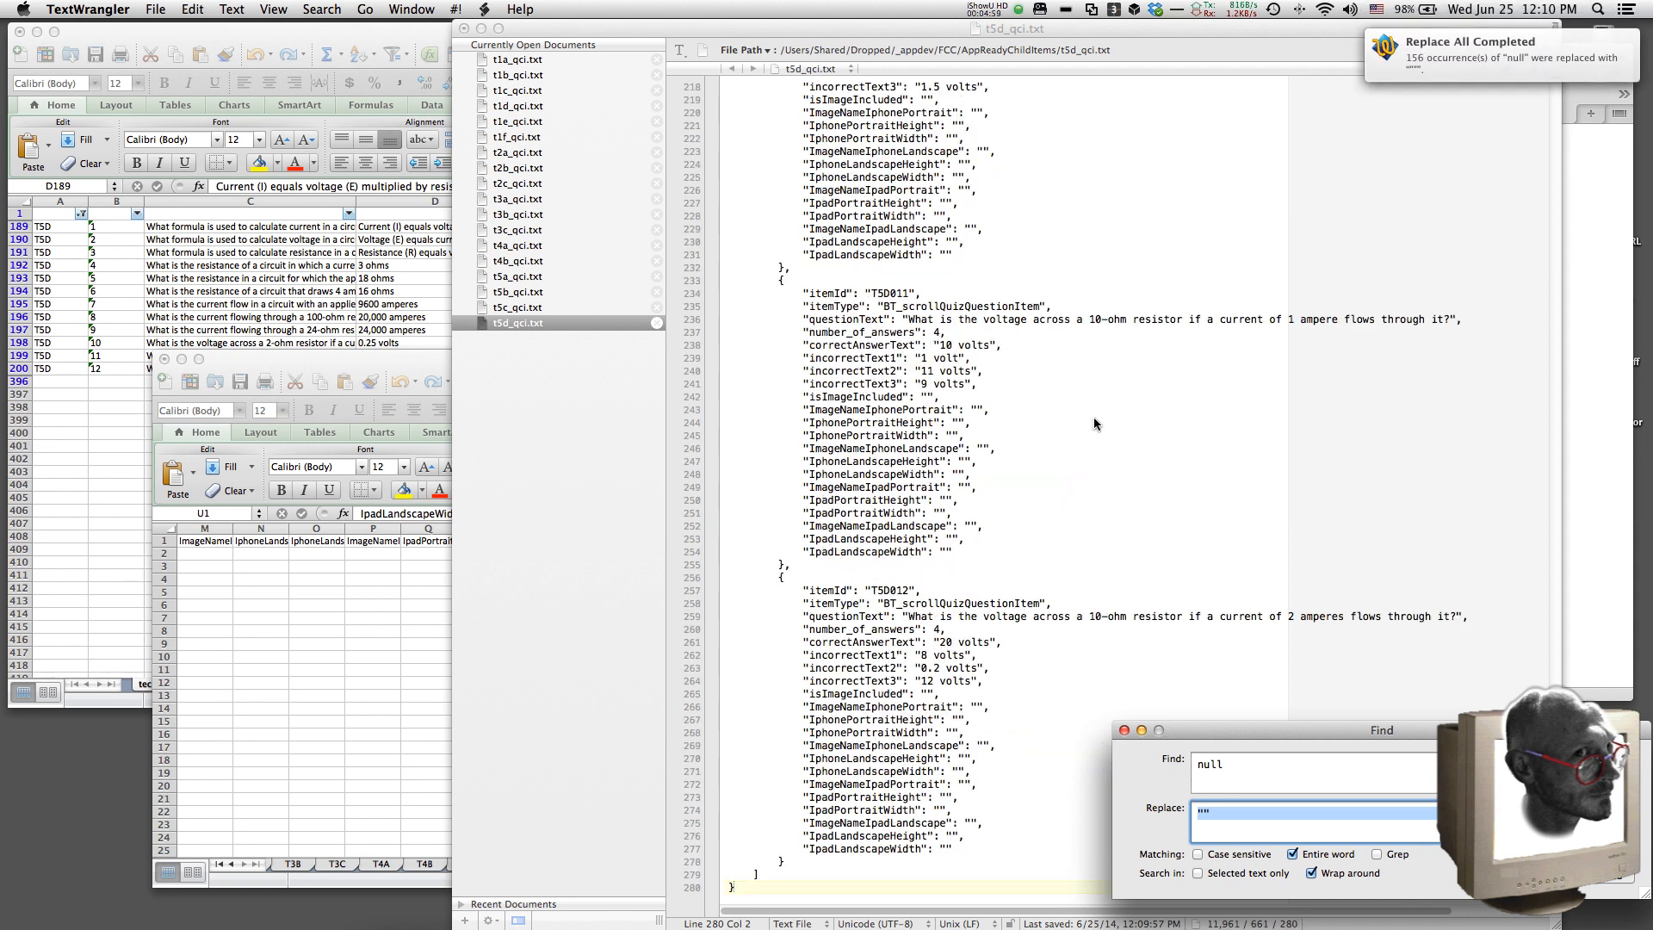
key(super+w)
key(super+s)
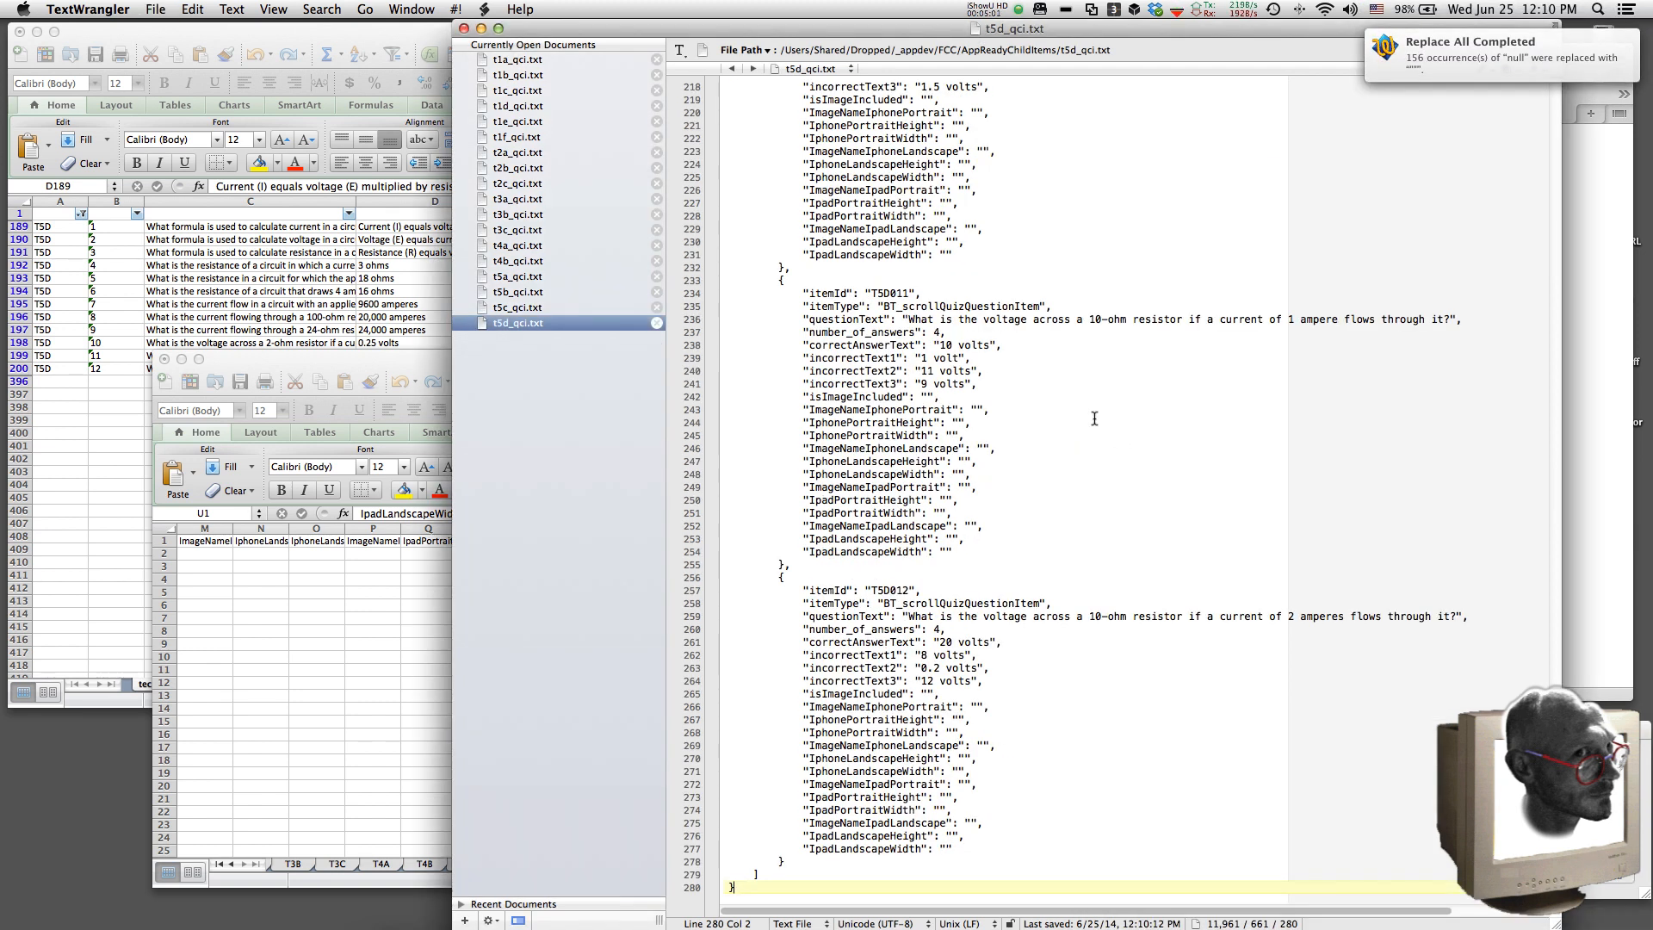
scroll(1094, 419, up, 20)
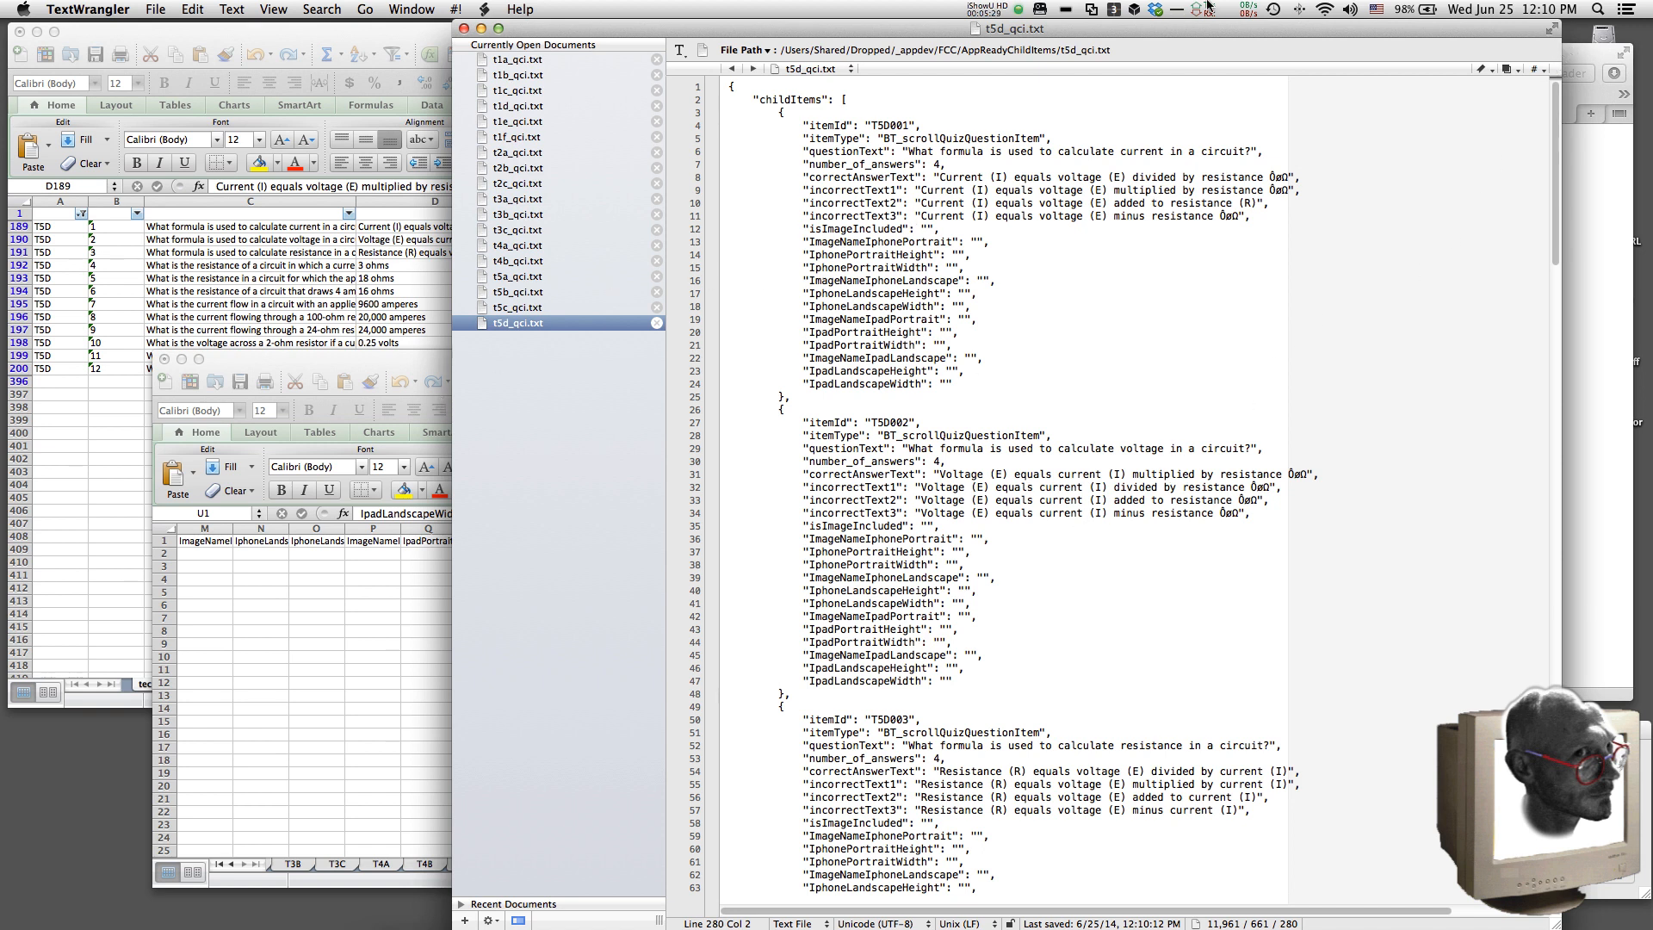
click(1021, 10)
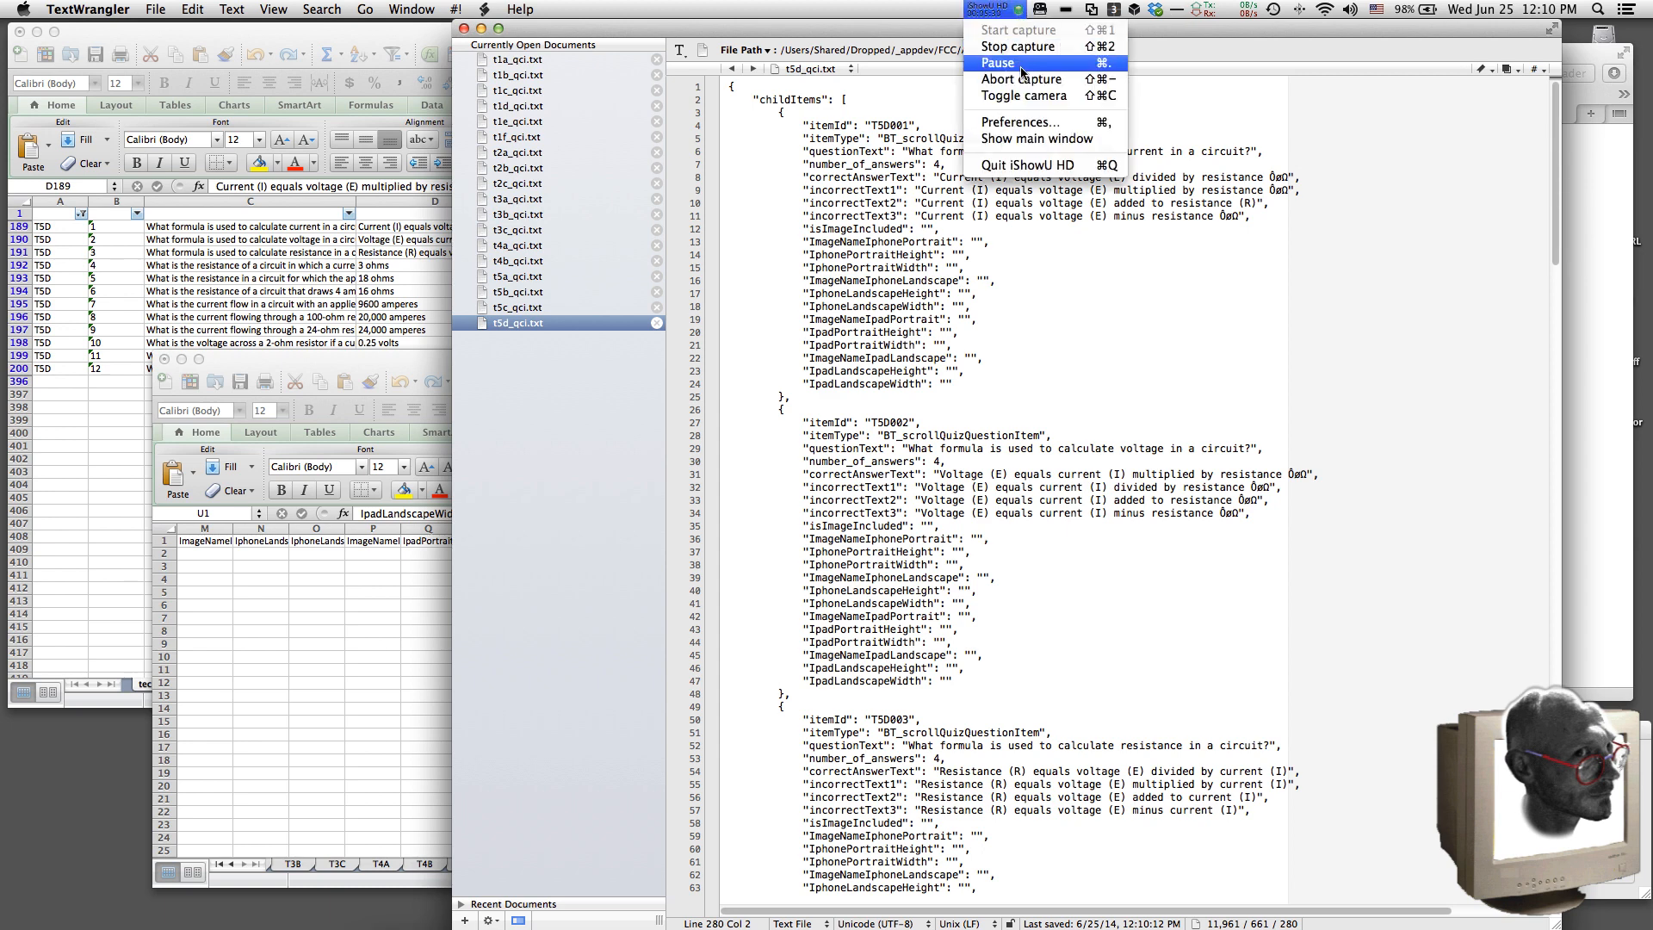